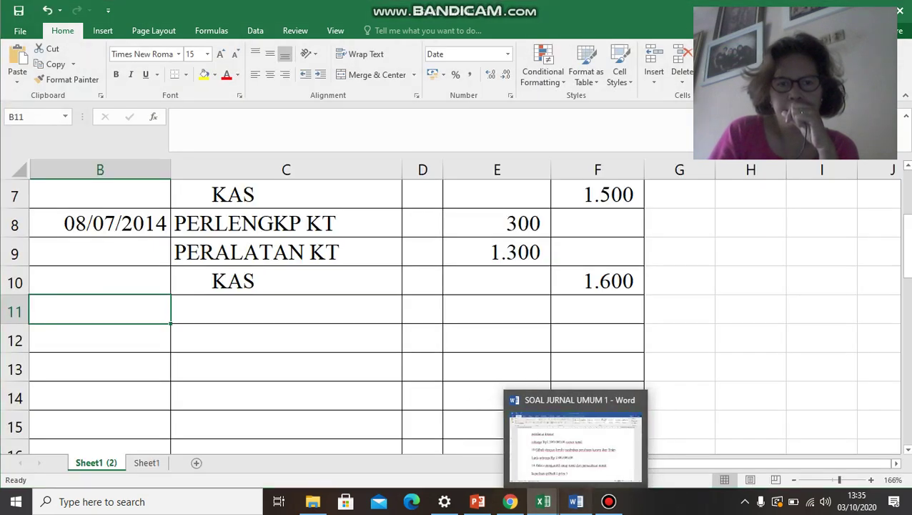
Step: Switch to the Word document SOAL JURNAL UMUM 1 and read the transaction dated the 10th
{"action": "left_click", "coordinate": [576, 502]}
{"action": "key", "text": "alt+Tab"}
{"action": "left_click", "coordinate": [180, 263]}
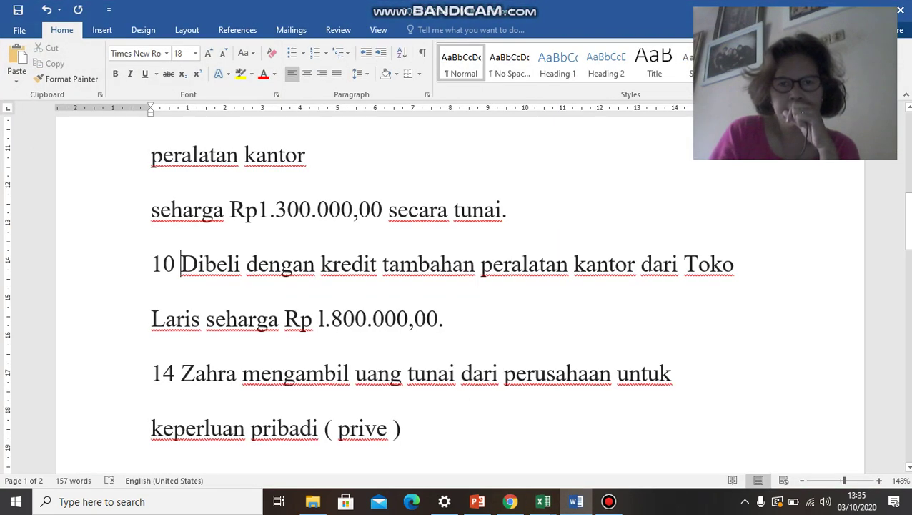
{"action": "scroll", "coordinate": [457, 286], "scroll_direction": "up", "scroll_amount": 1}
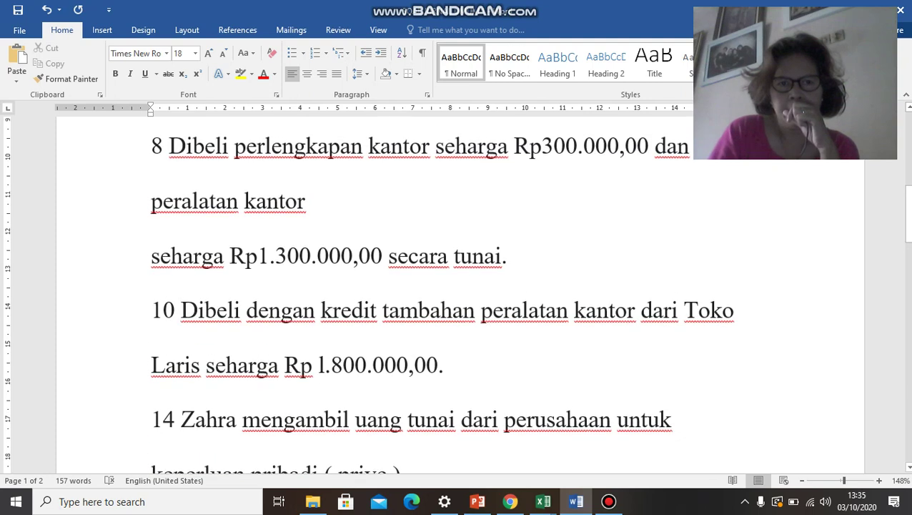
{"action": "scroll", "coordinate": [458, 286], "scroll_direction": "up", "scroll_amount": 1}
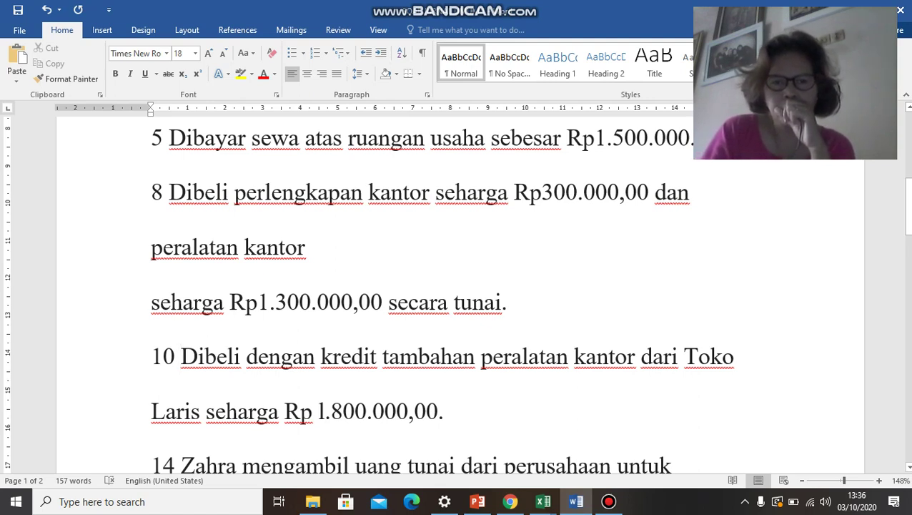
Step: Return to the JURNAL UMUM 1 workbook in Excel and enter the date 10/7/2014 in cell B11
{"action": "mouse_move", "coordinate": [575, 501]}
{"action": "mouse_move", "coordinate": [544, 501]}
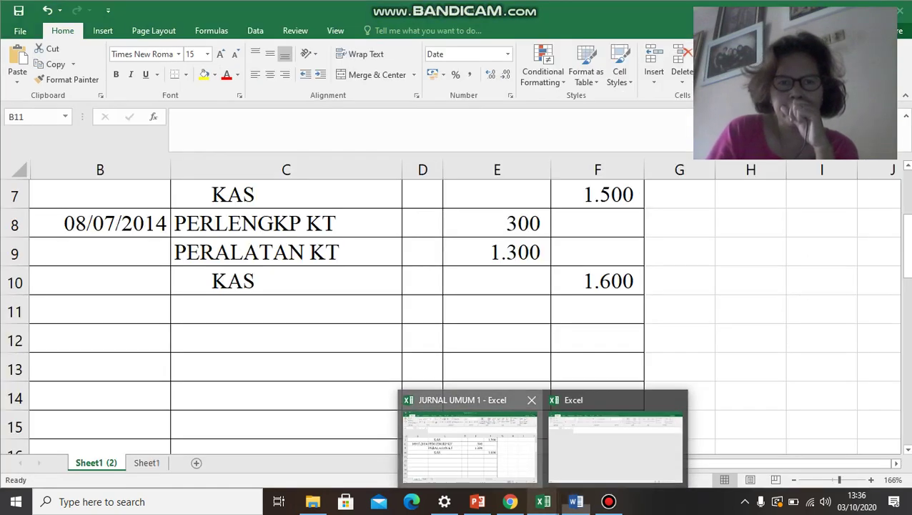
{"action": "left_click", "coordinate": [470, 443]}
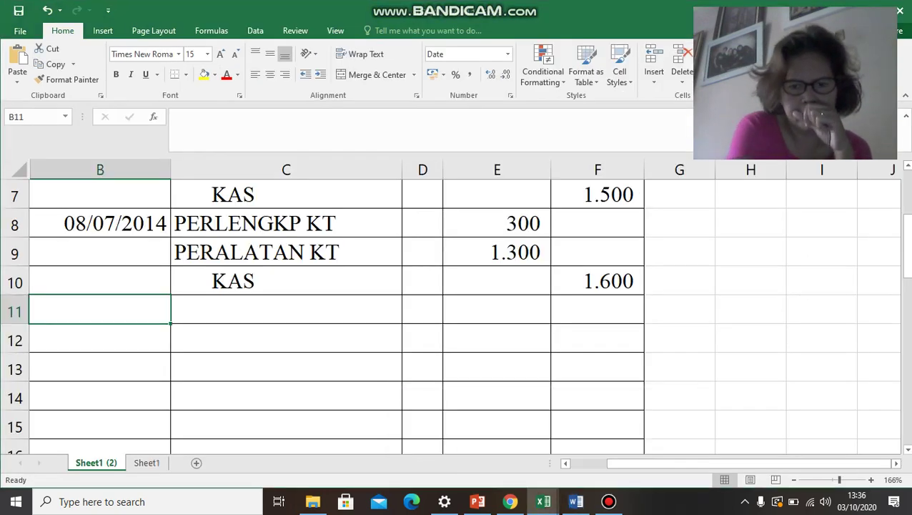
{"action": "type", "text": "10/7"}
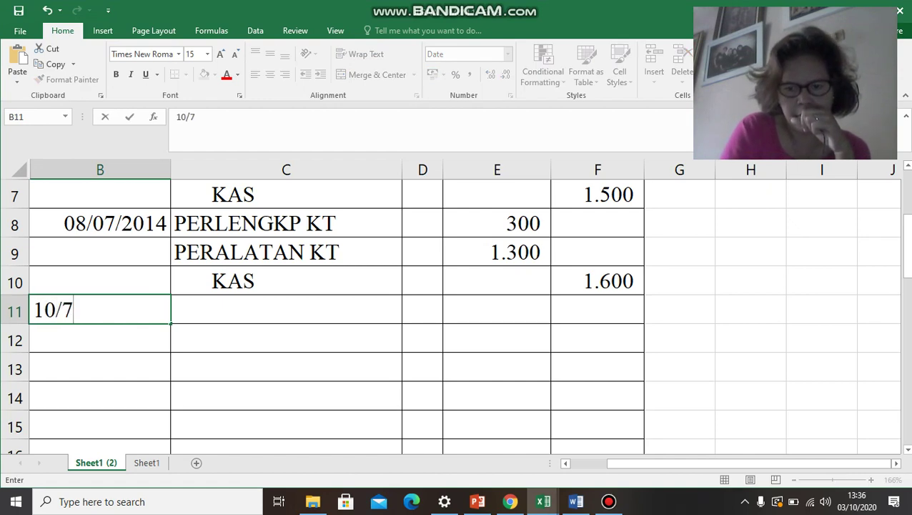
{"action": "type", "text": "/201"}
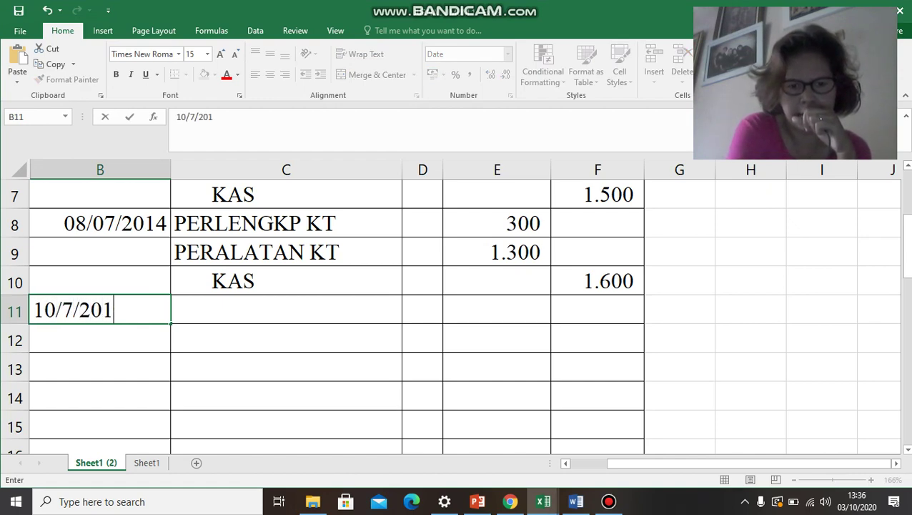
{"action": "type", "text": "4"}
{"action": "key", "text": "Tab"}
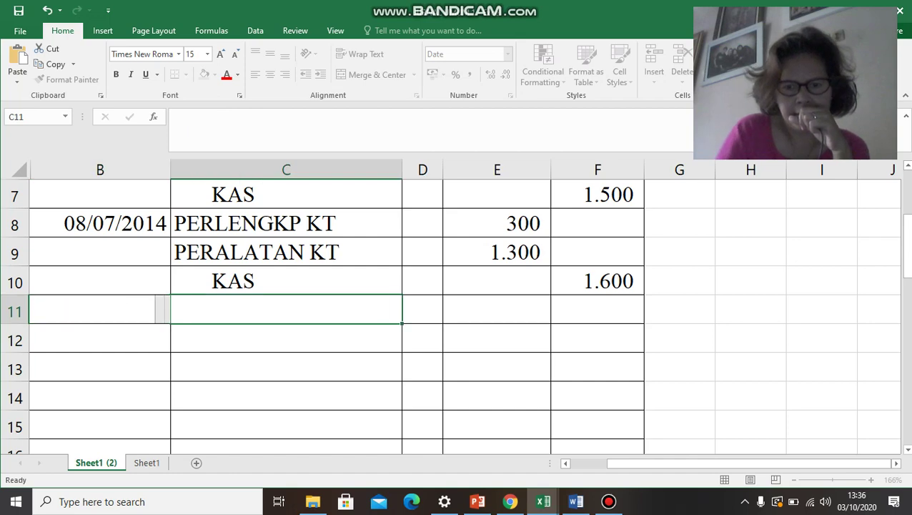
Step: Enter PERALT KT as the debit account in C11 with a debit amount of 1800 in E11
{"action": "type", "text": "per"}
{"action": "key", "text": "BackSpace"}
{"action": "key", "text": "BackSpace"}
{"action": "key", "text": "BackSpace"}
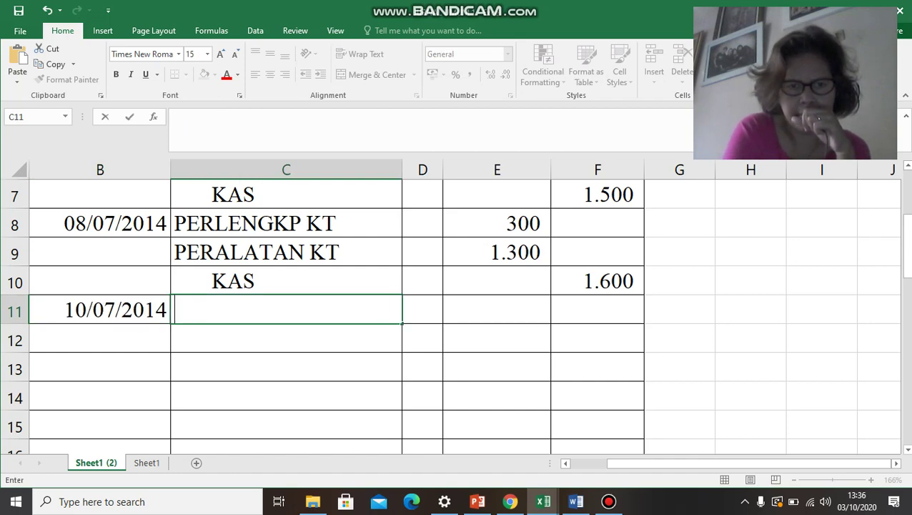
{"action": "type", "text": "PERALT"}
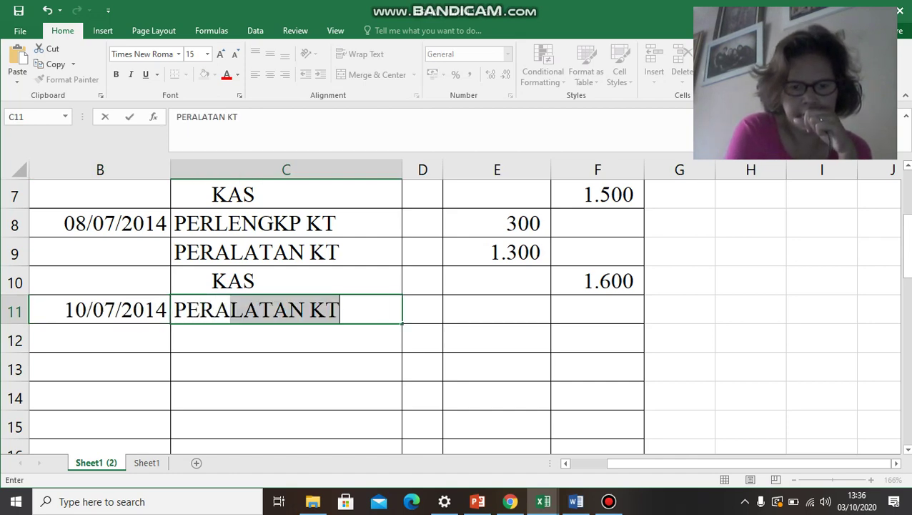
{"action": "type", "text": " KT"}
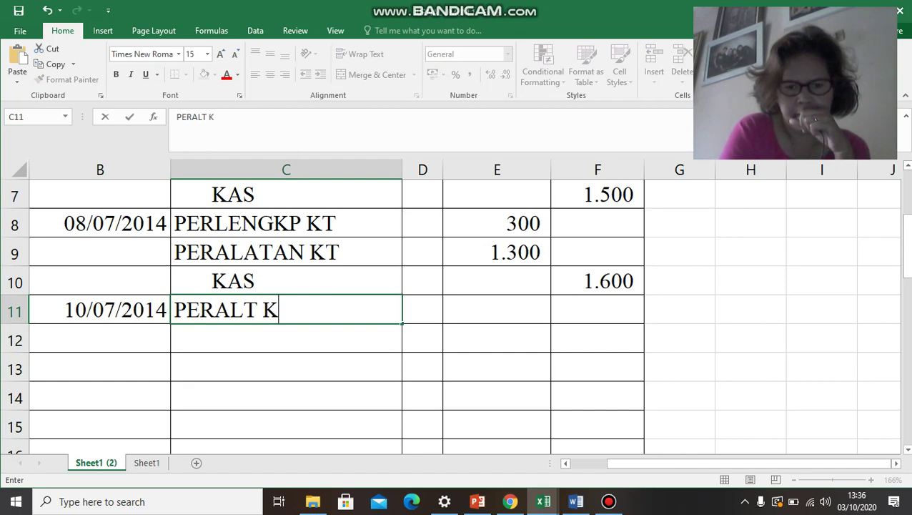
{"action": "key", "text": "Right"}
{"action": "key", "text": "Right"}
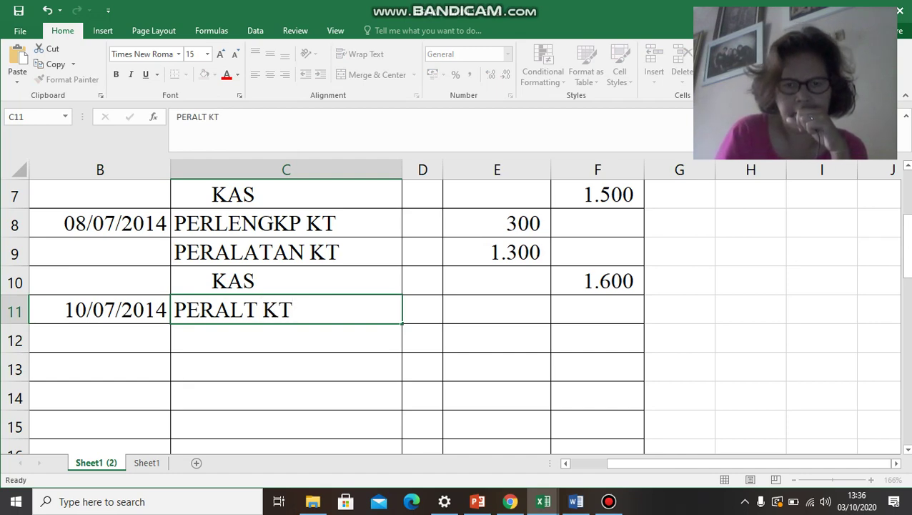
{"action": "type", "text": "1.800"}
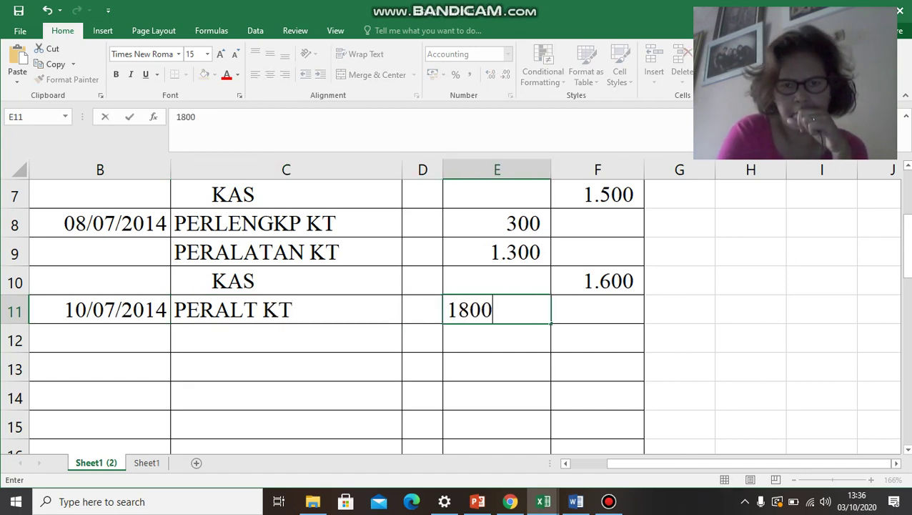
{"action": "key", "text": "Return"}
Step: Enter the indented credit account HUTANG TK LARIS in C12 with 1800 in F12, and widen column C to fit the name
{"action": "key", "text": "Left"}
{"action": "key", "text": "Left"}
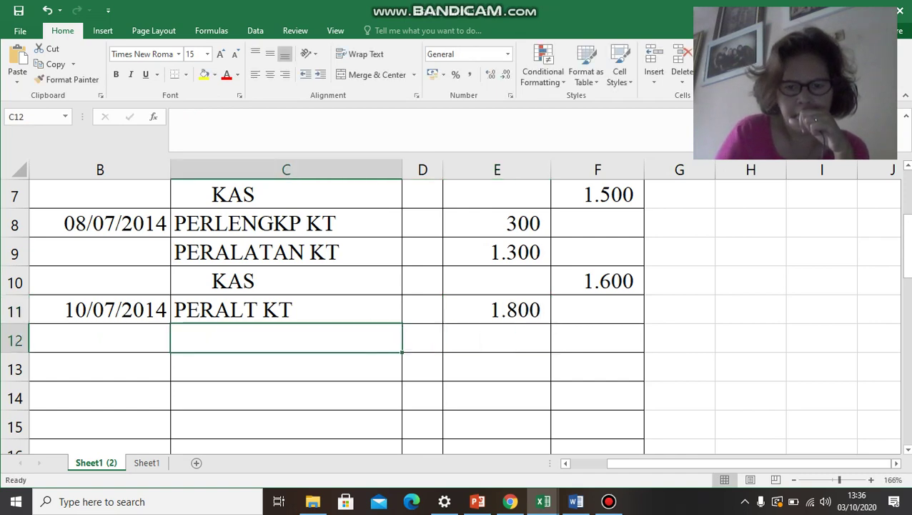
{"action": "type", "text": "HUTA"}
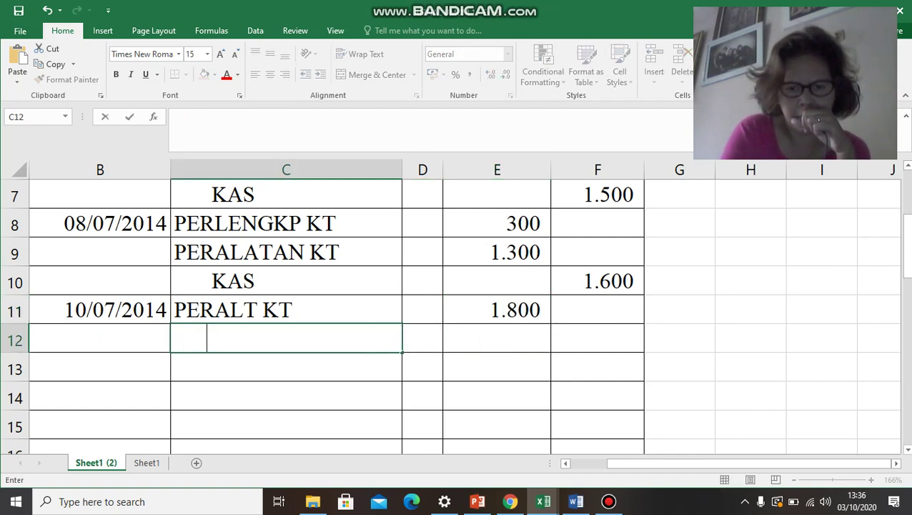
{"action": "type", "text": "NG"}
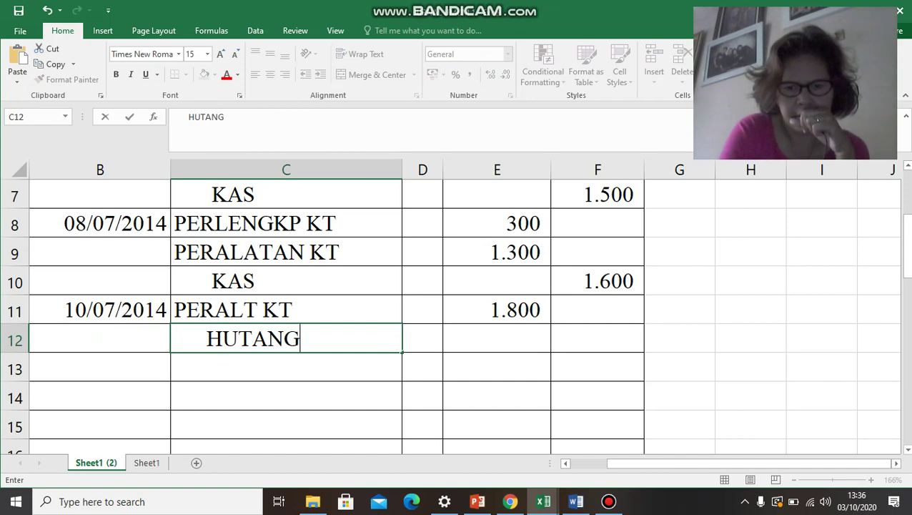
{"action": "type", "text": " TK LARIS"}
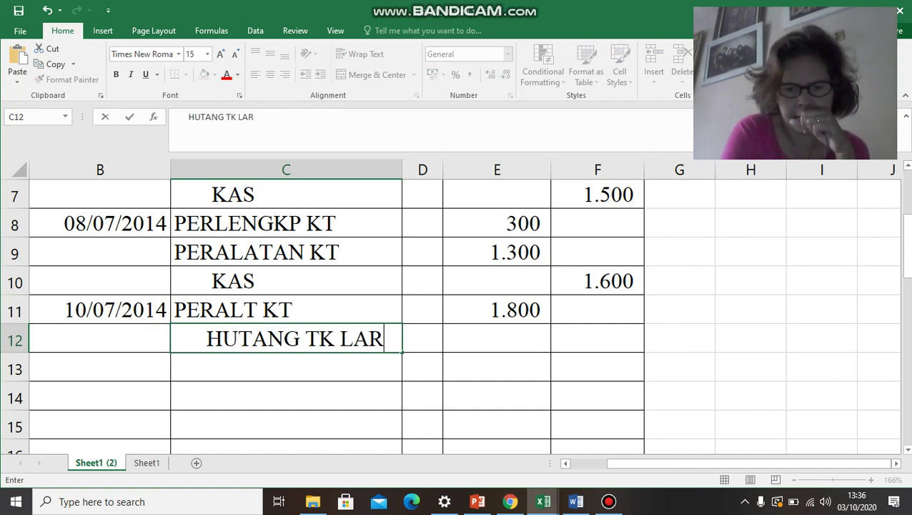
{"action": "key", "text": "Right"}
{"action": "key", "text": "Right"}
{"action": "key", "text": "Right"}
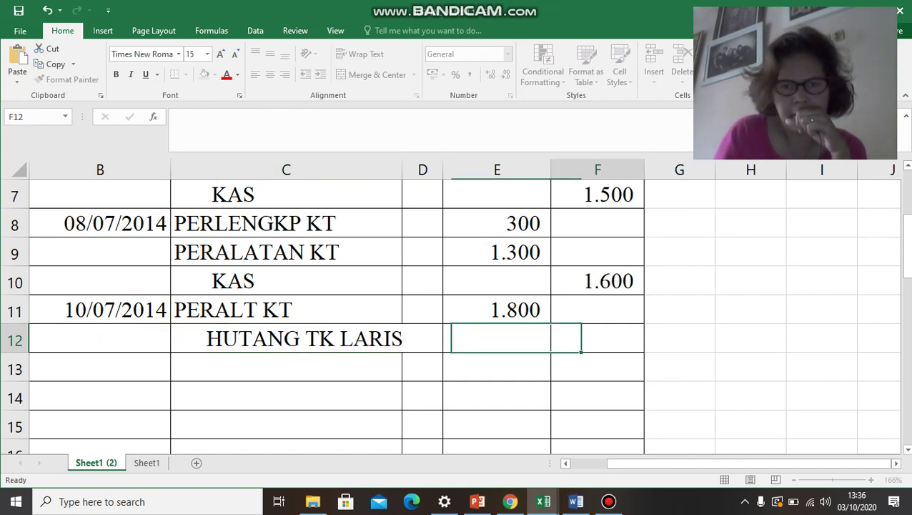
{"action": "type", "text": "1800"}
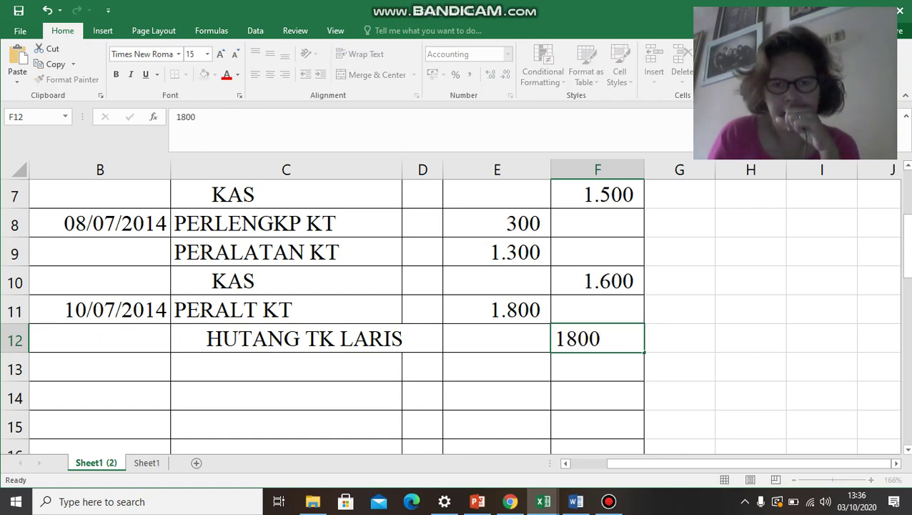
{"action": "key", "text": "Return"}
{"action": "key", "text": "Left"}
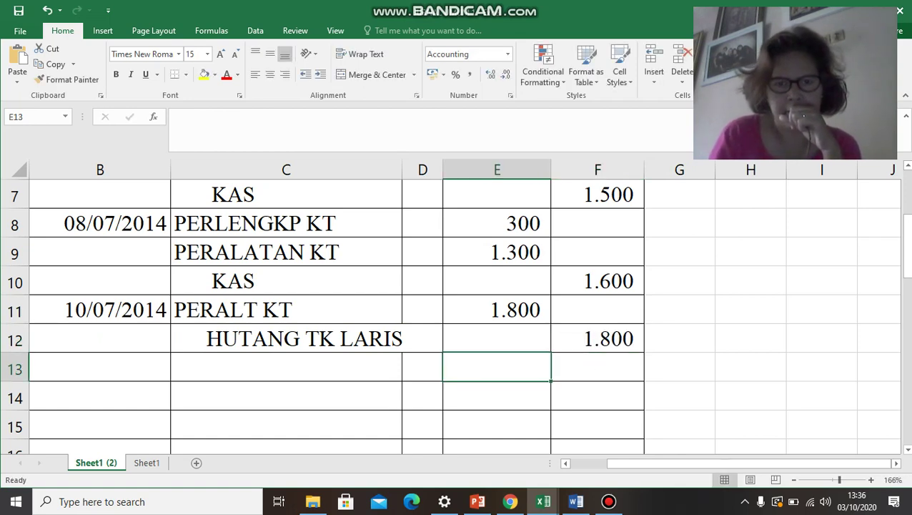
{"action": "left_click_drag", "start_coordinate": [401, 170], "coordinate": [409, 170]}
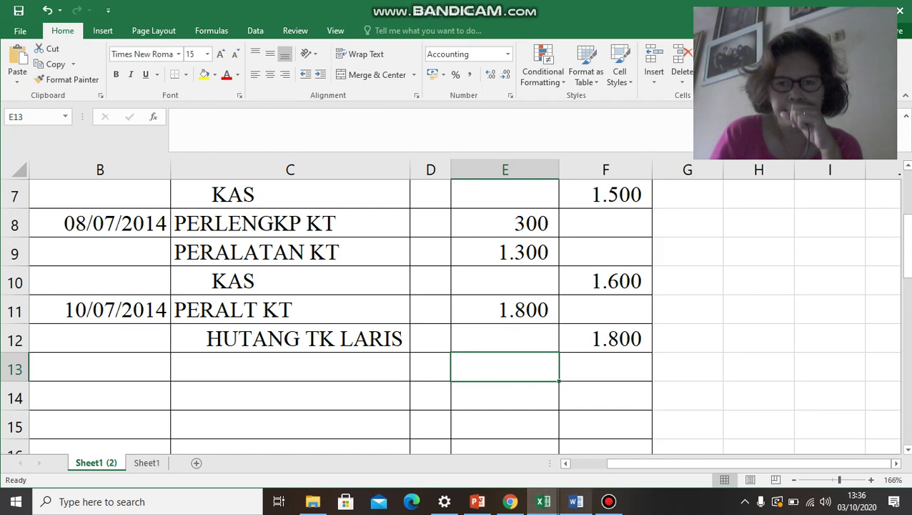
Step: Switch to the Word document and read the transaction dated the 14th, including its amount
{"action": "left_click", "coordinate": [576, 501]}
{"action": "key", "text": "alt+Tab"}
{"action": "left_click", "coordinate": [228, 356]}
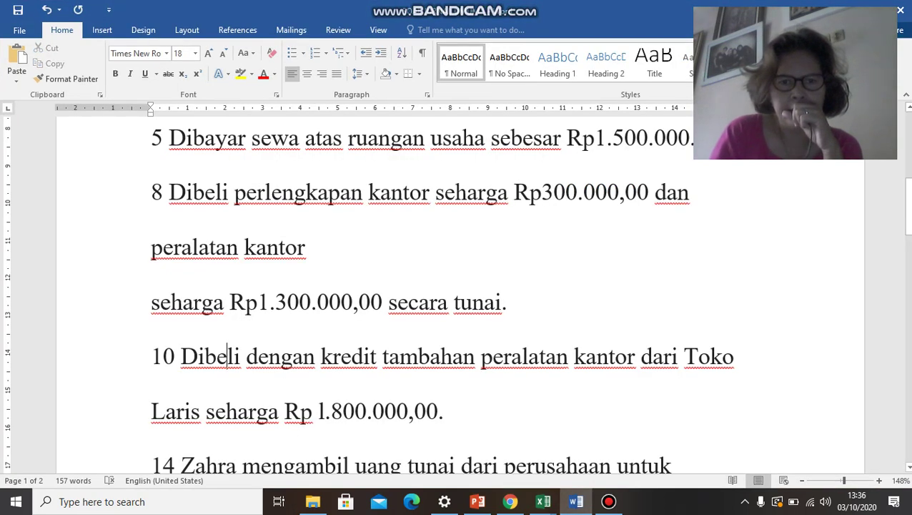
{"action": "scroll", "coordinate": [458, 298], "scroll_direction": "down", "scroll_amount": 2}
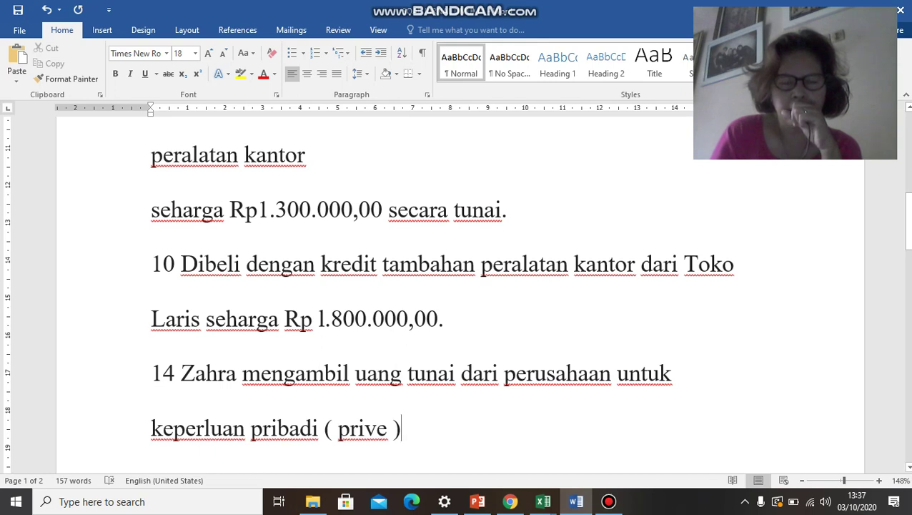
{"action": "scroll", "coordinate": [458, 286], "scroll_direction": "down", "scroll_amount": 1}
{"action": "left_click", "coordinate": [402, 381]}
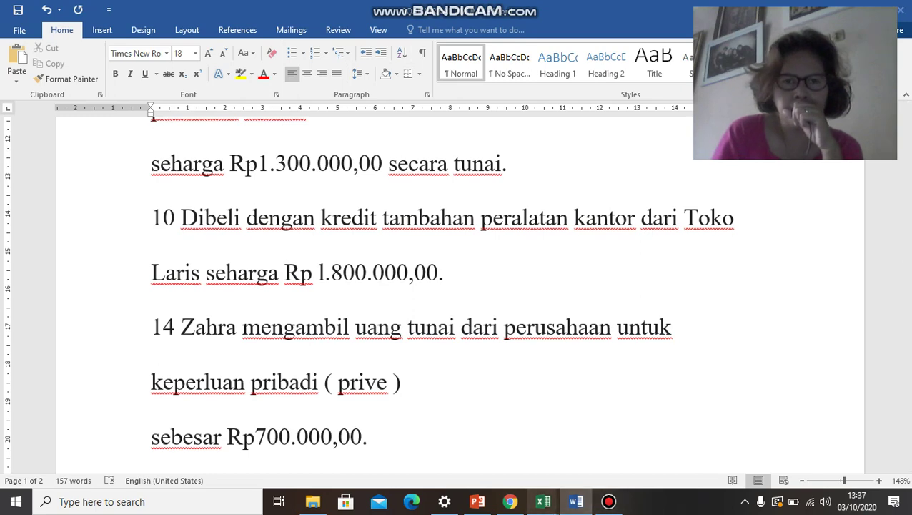
Step: Return to the JURNAL UMUM 1 workbook in Excel, rechecking the transaction date in Word, and enter 14/7 2014 in cell B13
{"action": "mouse_move", "coordinate": [544, 501]}
{"action": "left_click", "coordinate": [469, 443]}
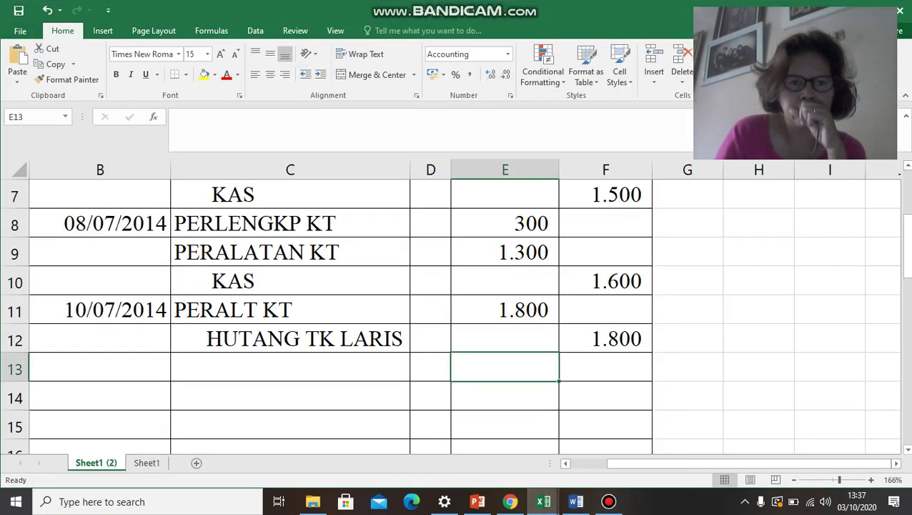
{"action": "left_click", "coordinate": [100, 367]}
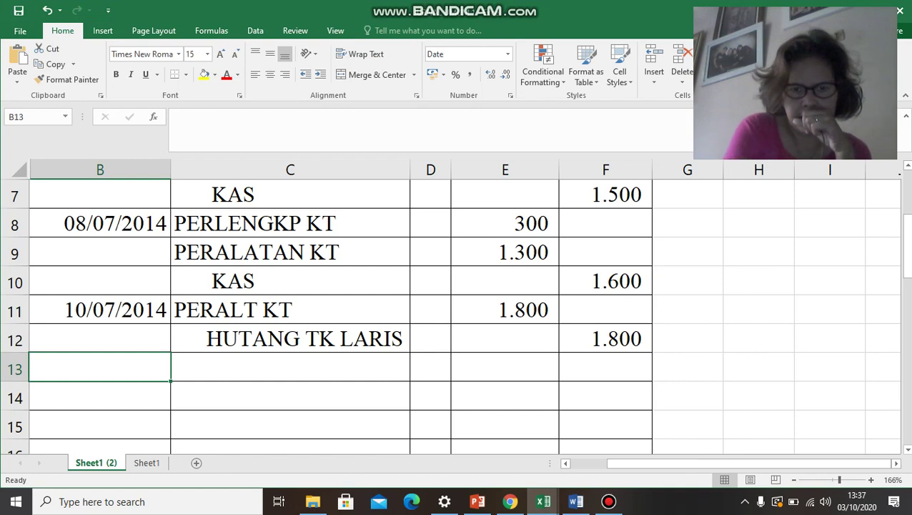
{"action": "left_click", "coordinate": [576, 501]}
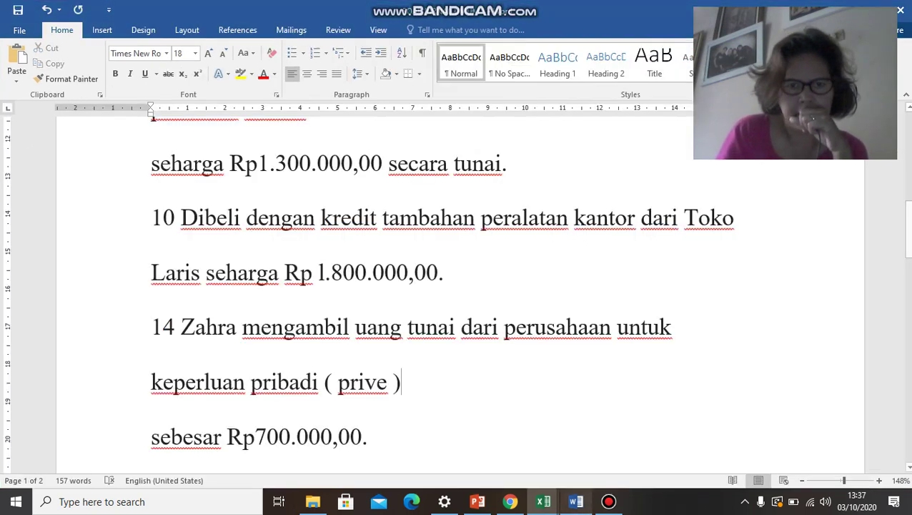
{"action": "mouse_move", "coordinate": [544, 501]}
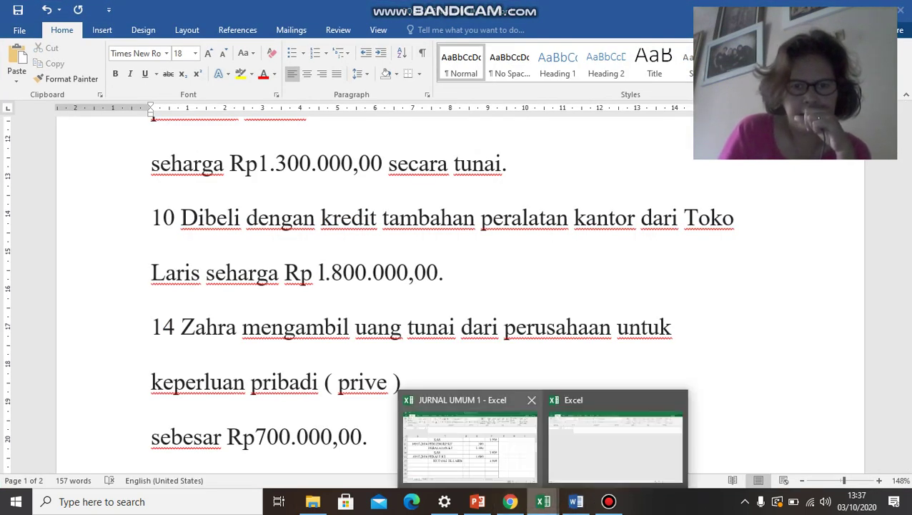
{"action": "left_click", "coordinate": [470, 446]}
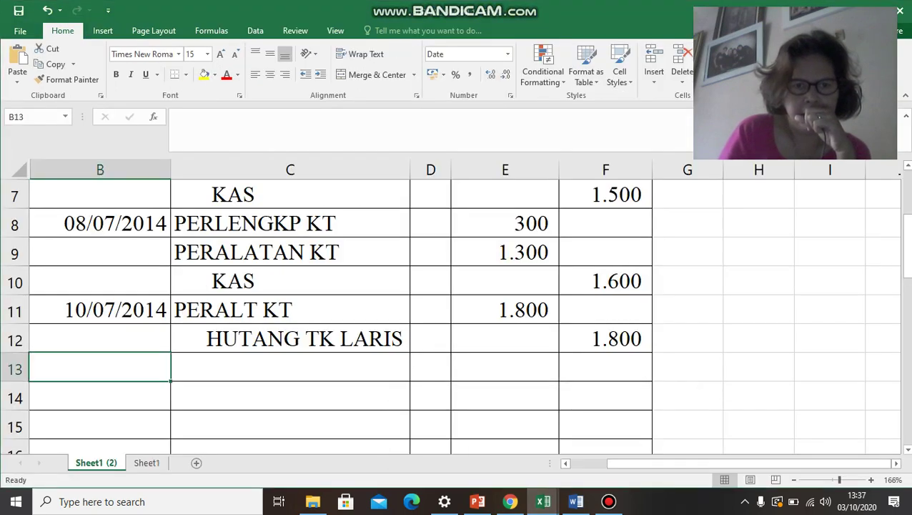
{"action": "type", "text": "13"}
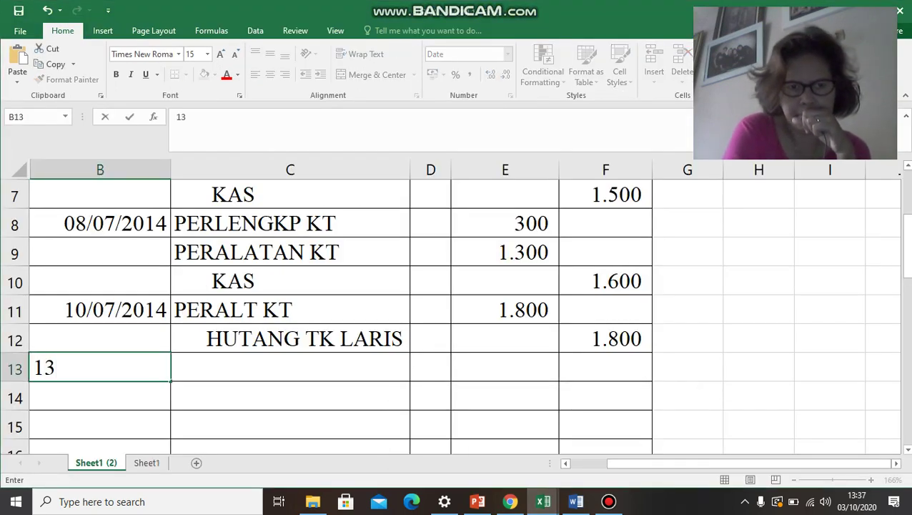
{"action": "key", "text": "BackSpace"}
{"action": "type", "text": "4/"}
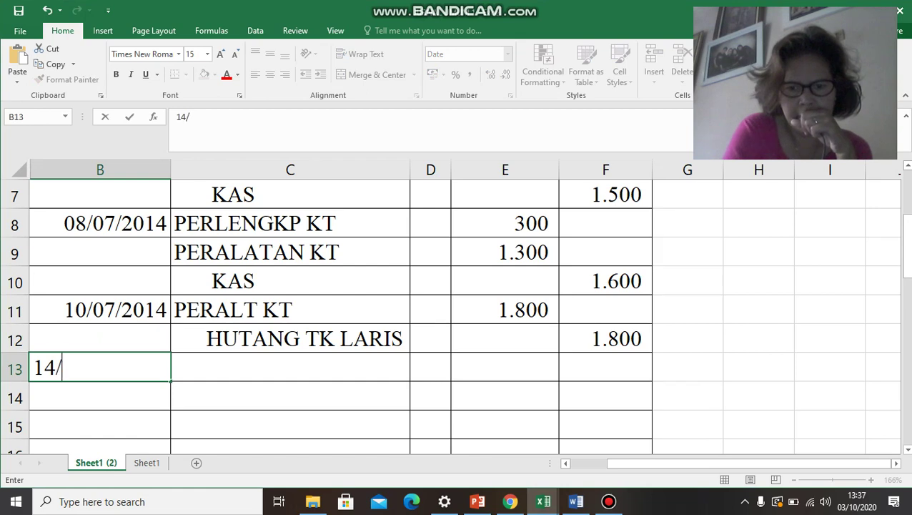
{"action": "type", "text": "7 2014"}
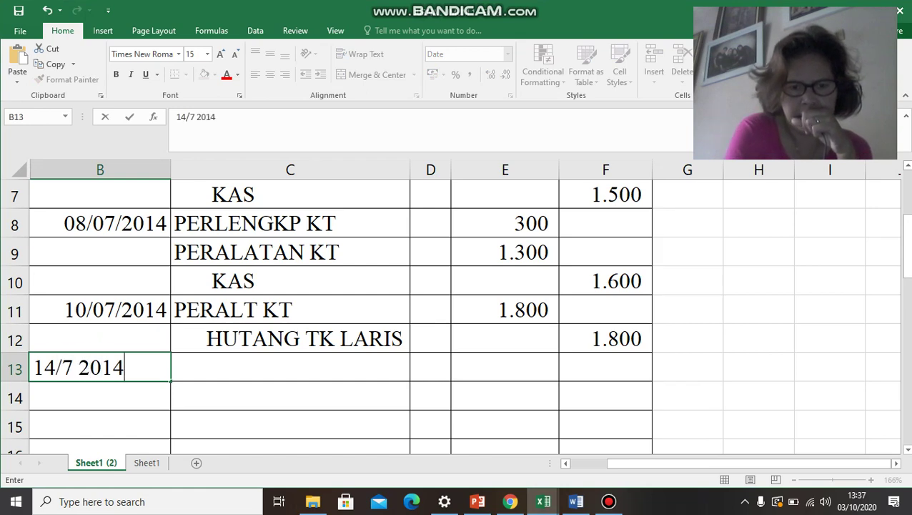
{"action": "key", "text": "Tab"}
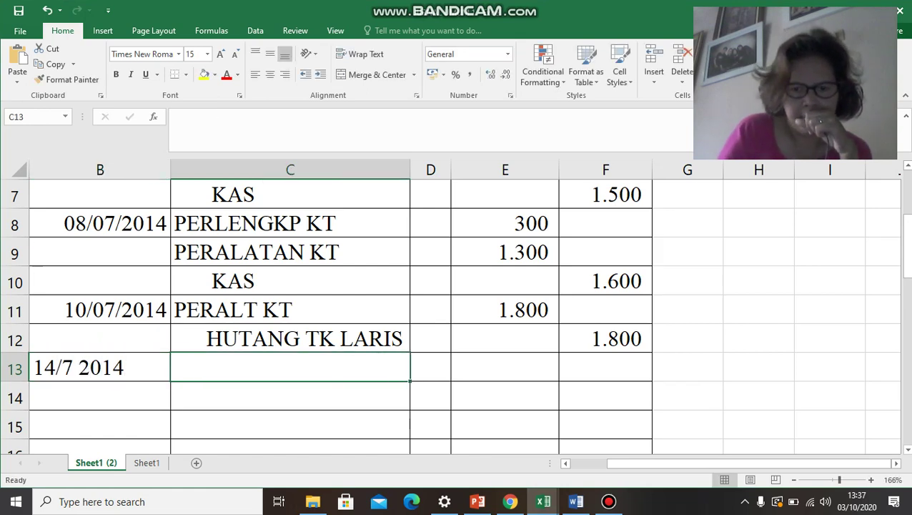
Step: Enter PRIVE as the debit account in C13 with a debit amount of 700 in E13
{"action": "type", "text": "PIVE"}
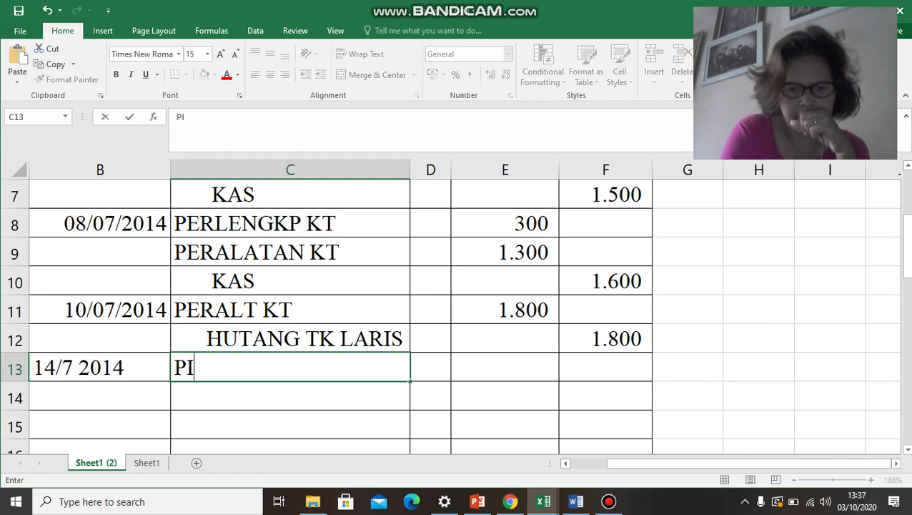
{"action": "key", "text": "BackSpace"}
{"action": "key", "text": "BackSpace"}
{"action": "key", "text": "BackSpace"}
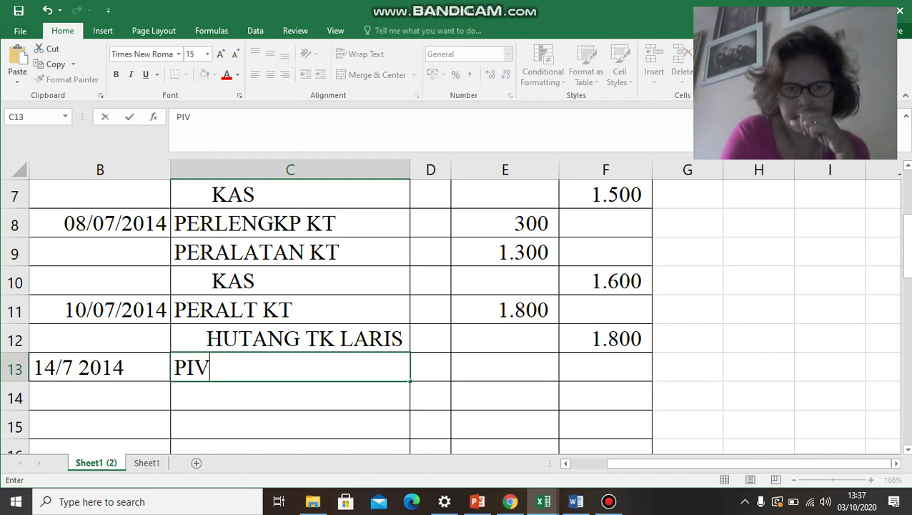
{"action": "type", "text": "RIVE"}
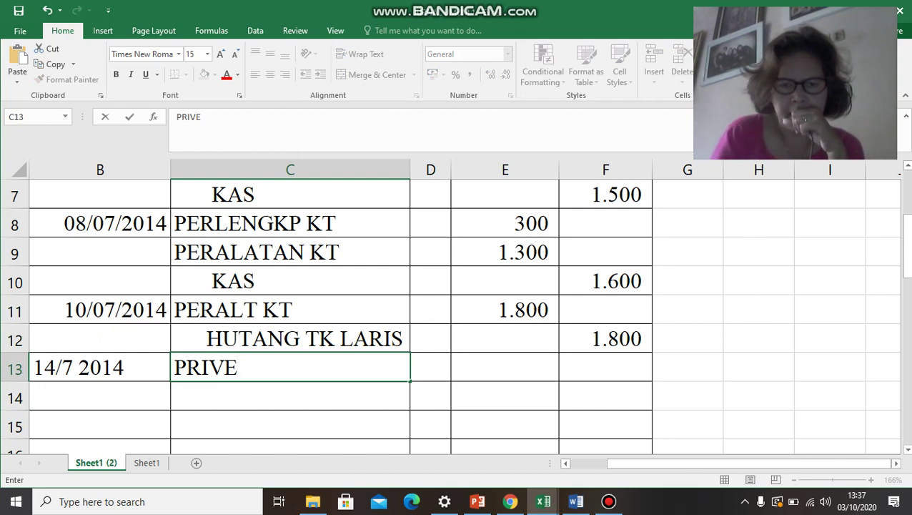
{"action": "key", "text": "Right"}
{"action": "key", "text": "Right"}
{"action": "type", "text": "700"}
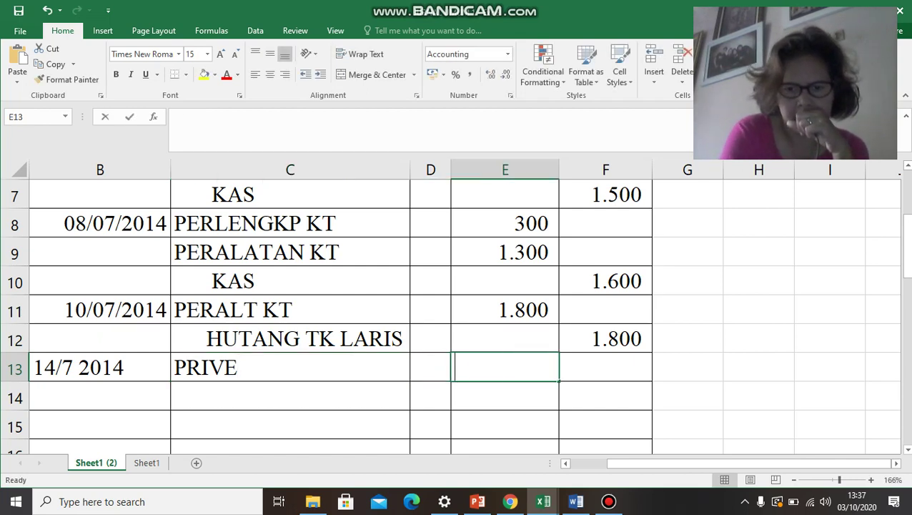
{"action": "key", "text": "Return"}
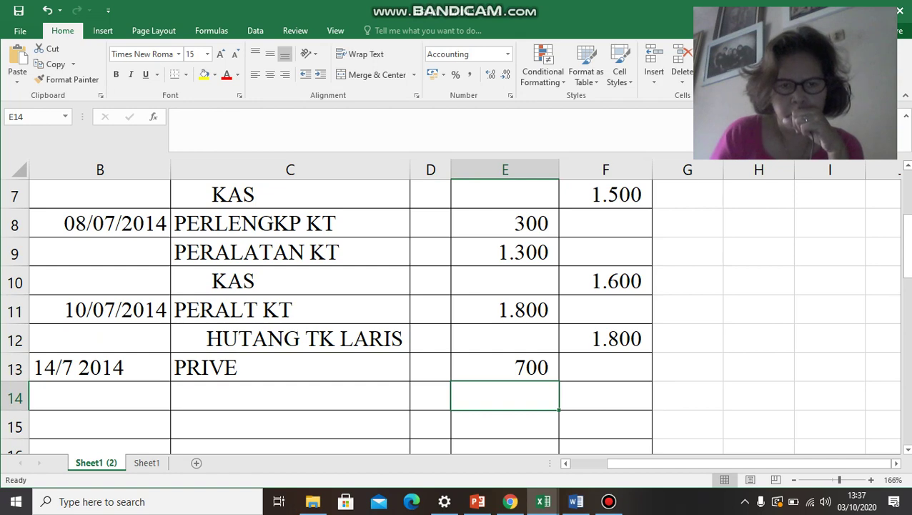
Step: Enter the indented credit account KAS in C14 with a credit amount of 700 in F14
{"action": "key", "text": "Left"}
{"action": "key", "text": "Left"}
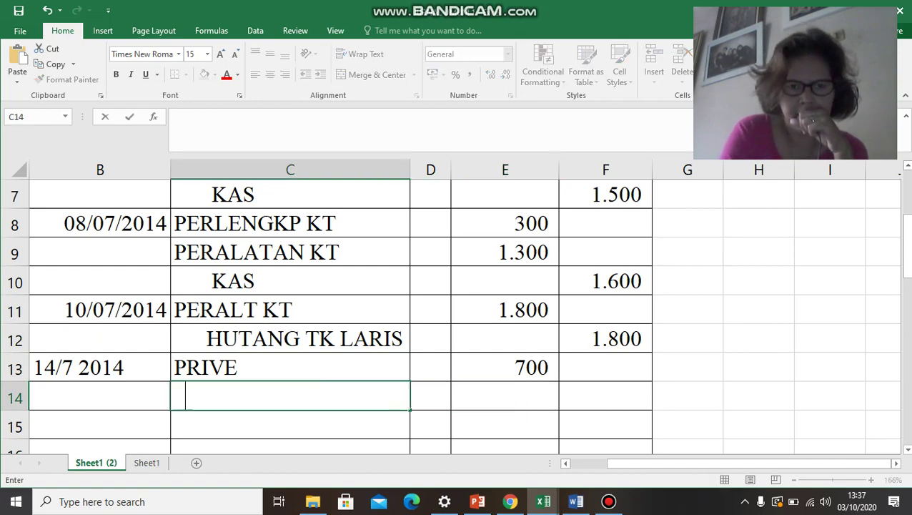
{"action": "type", "text": "KAS"}
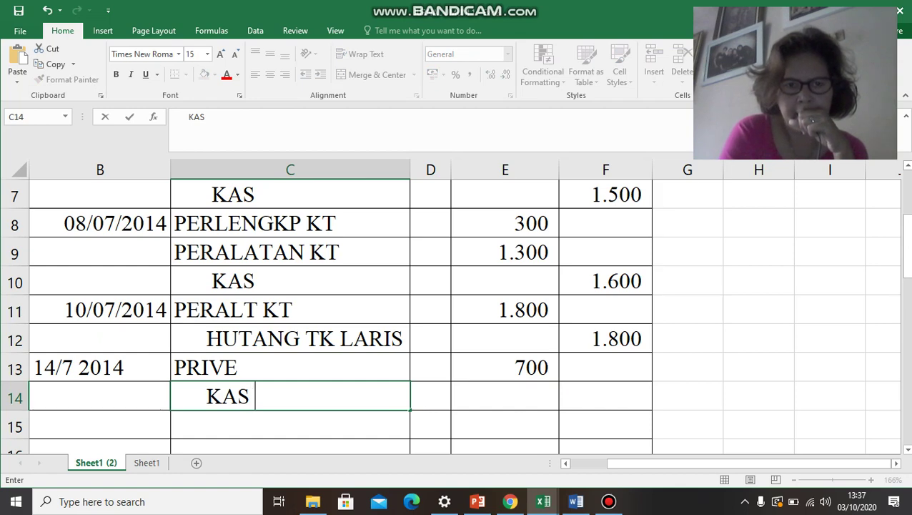
{"action": "key", "text": "Right"}
{"action": "key", "text": "Right"}
{"action": "key", "text": "Right"}
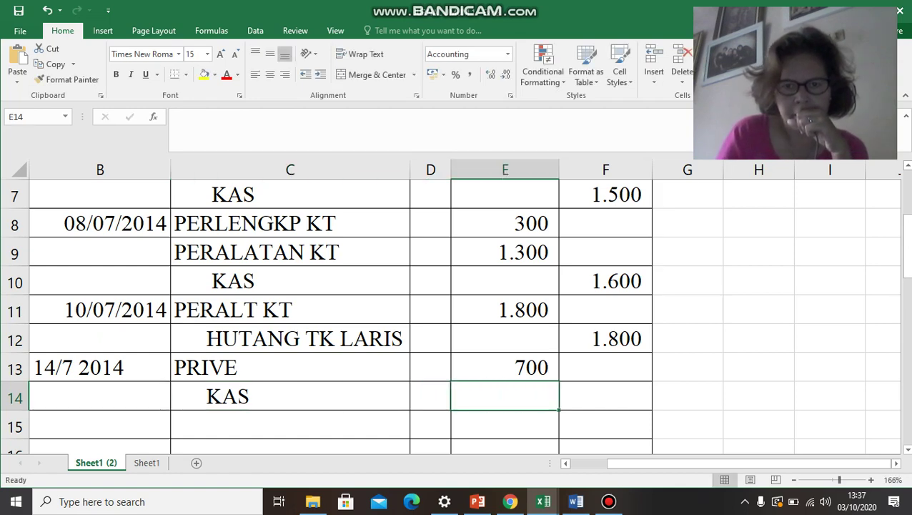
{"action": "type", "text": "700"}
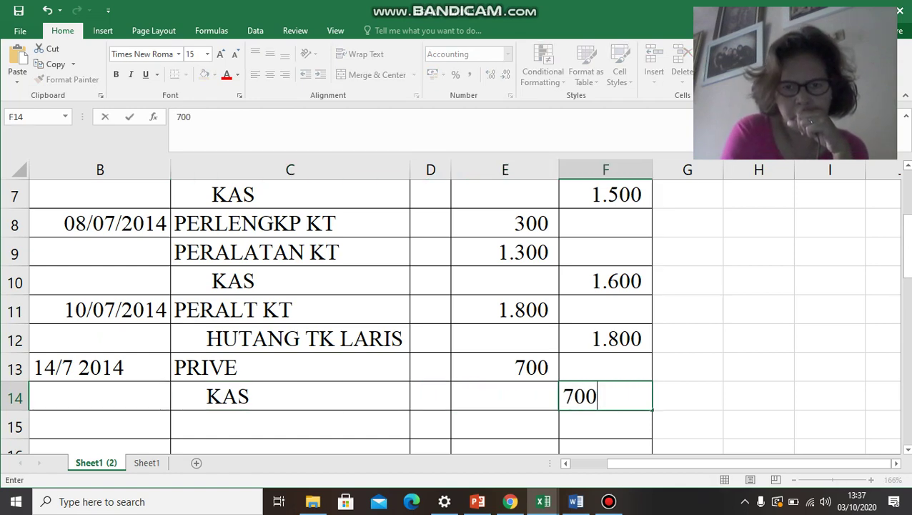
{"action": "key", "text": "Return"}
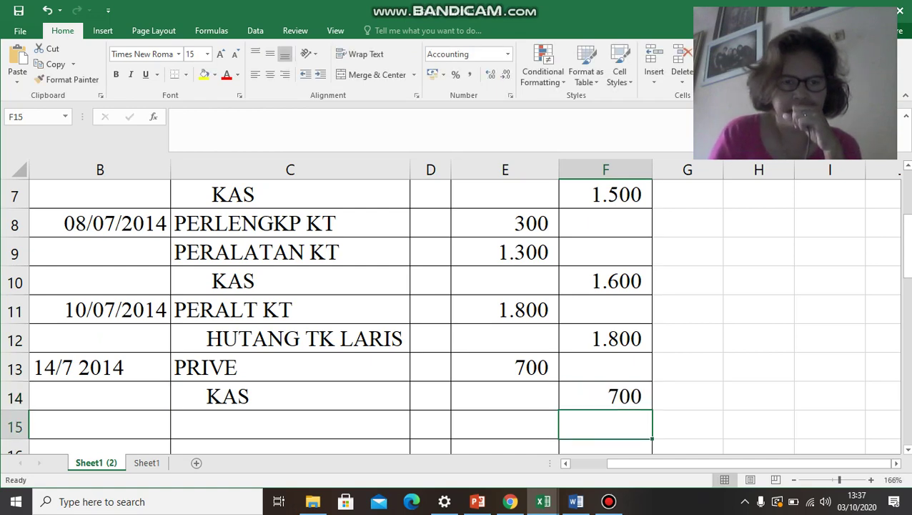
Step: Correct the date in B13 by adding the missing slash before 2014
{"action": "left_click", "coordinate": [100, 368]}
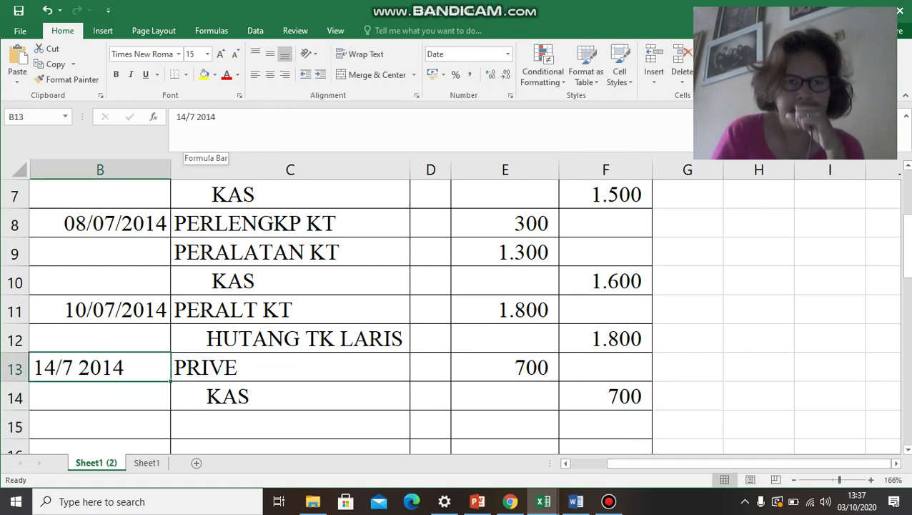
{"action": "left_click", "coordinate": [196, 117]}
{"action": "type", "text": "/"}
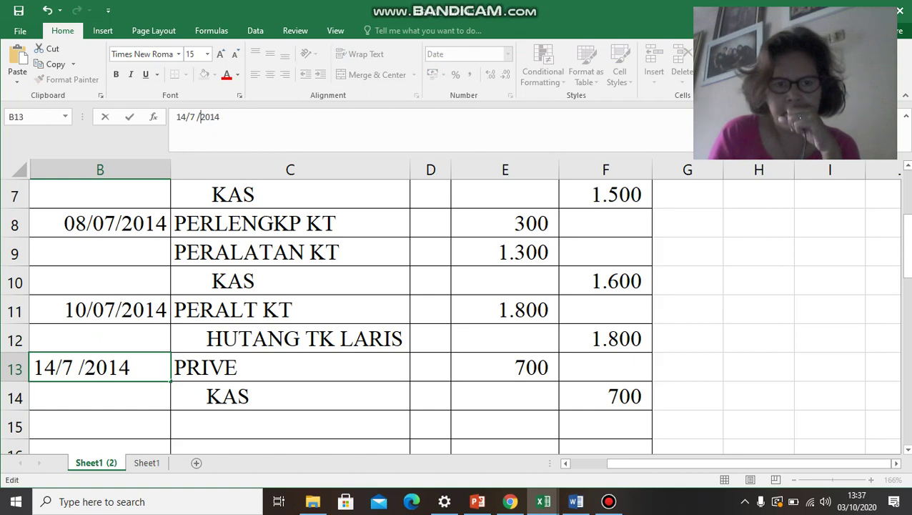
{"action": "left_click", "coordinate": [290, 280]}
Step: Switch to the Word document, read the transaction following the one dated the 14th, and return to the JURNAL UMUM 1 workbook in Excel
{"action": "left_click", "coordinate": [576, 501]}
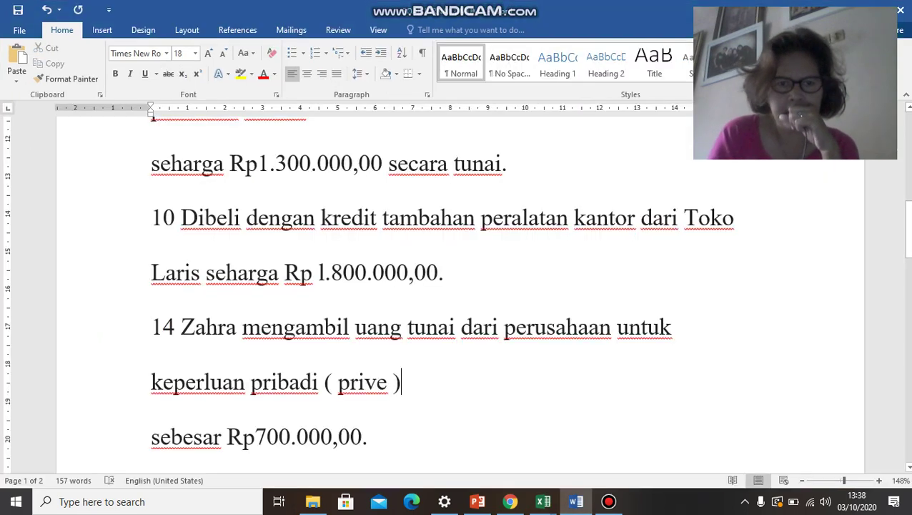
{"action": "left_click", "coordinate": [313, 381]}
{"action": "scroll", "coordinate": [313, 381], "scroll_direction": "down", "scroll_amount": 3}
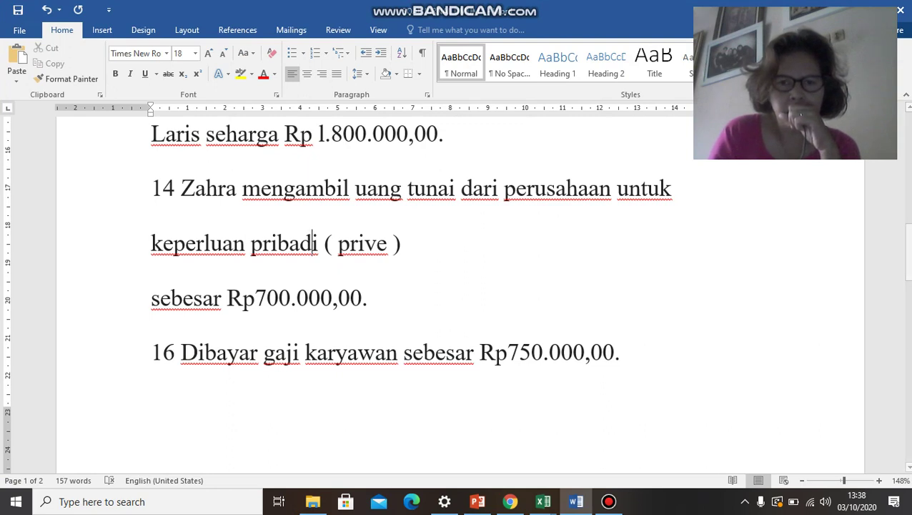
{"action": "mouse_move", "coordinate": [543, 501]}
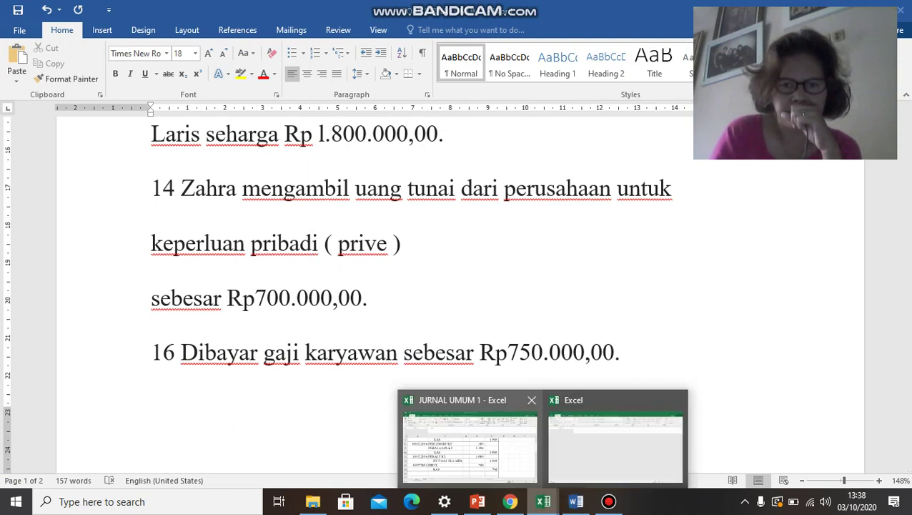
{"action": "left_click", "coordinate": [469, 437]}
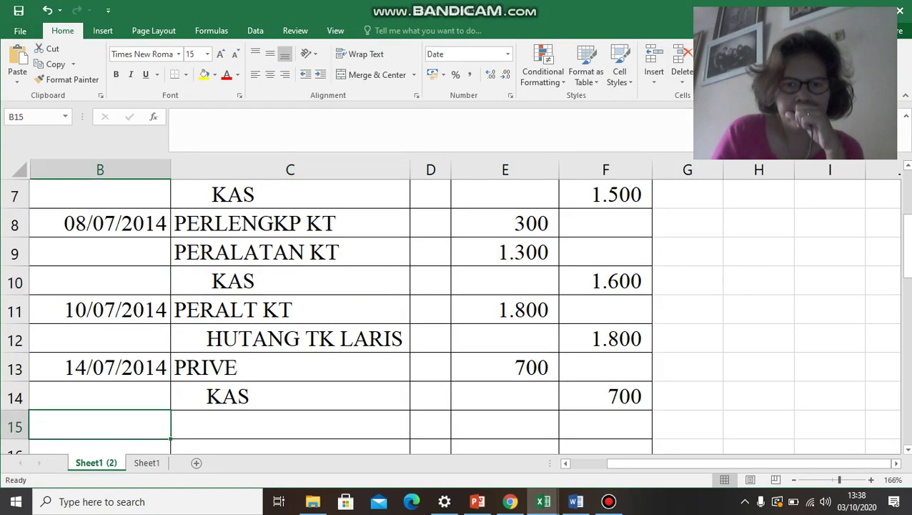
Step: Recheck the transaction date in Word, return to the Excel workbook, and enter 16/7/2014 in cell B15
{"action": "left_click", "coordinate": [577, 502]}
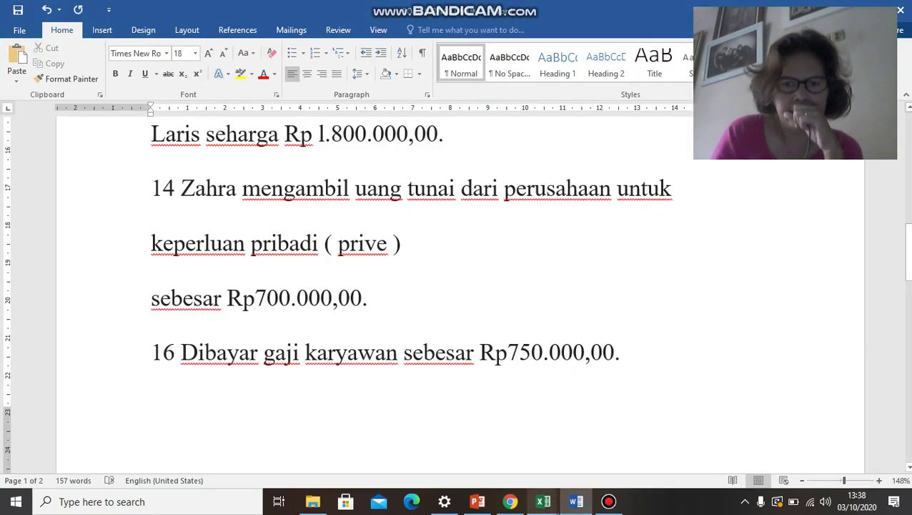
{"action": "mouse_move", "coordinate": [543, 501]}
{"action": "left_click", "coordinate": [466, 438]}
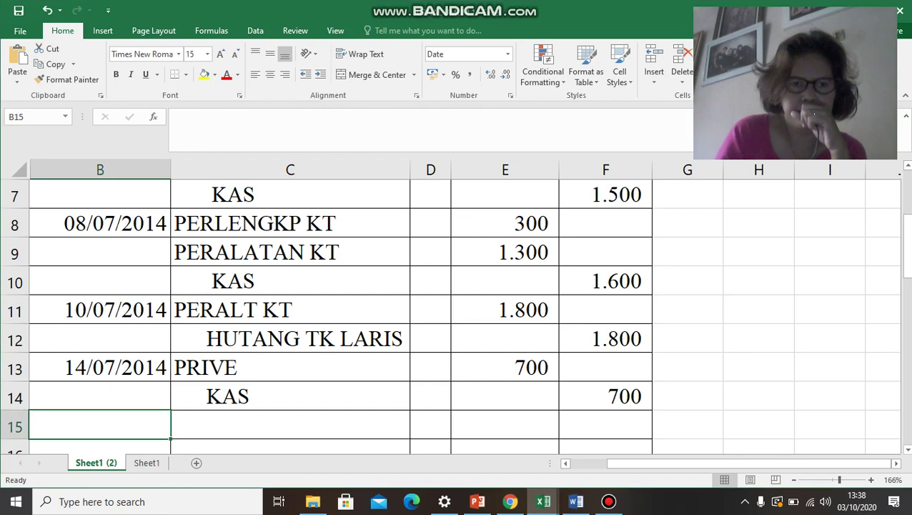
{"action": "type", "text": "16/"}
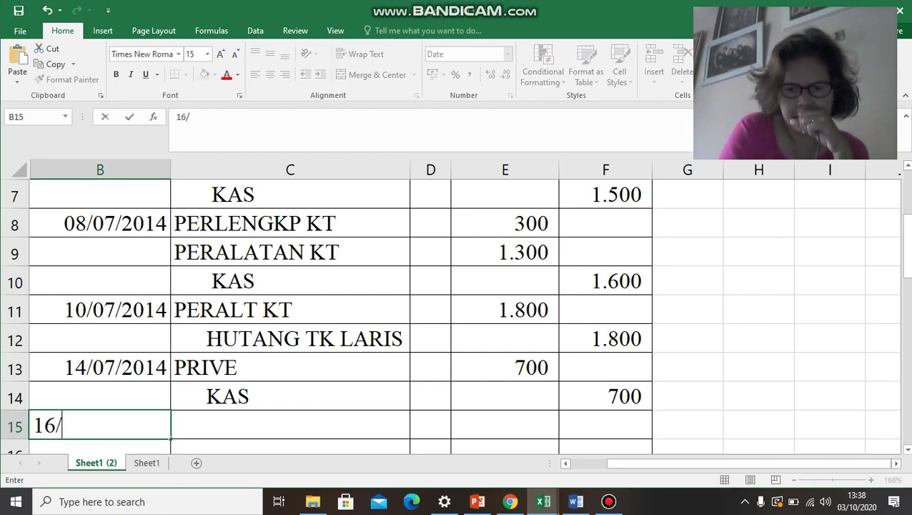
{"action": "type", "text": "07/20"}
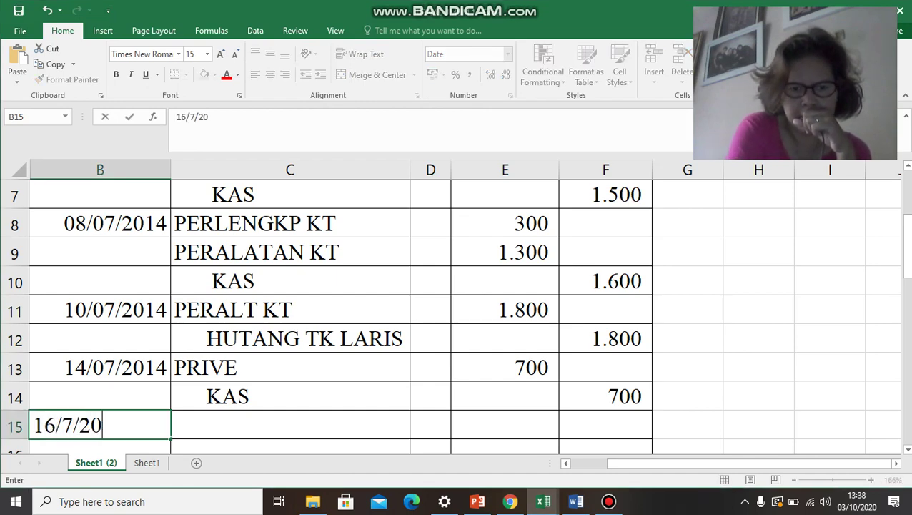
{"action": "type", "text": "14"}
{"action": "key", "text": "Tab"}
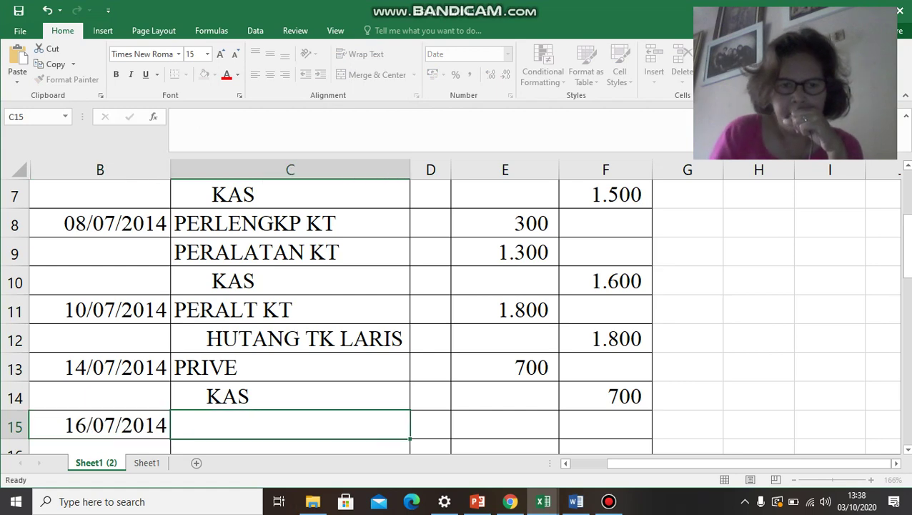
Step: Enter B GAJI as the debit account in C15, check the salary amount in Word, and enter 750 in E15 in Excel
{"action": "type", "text": "B "}
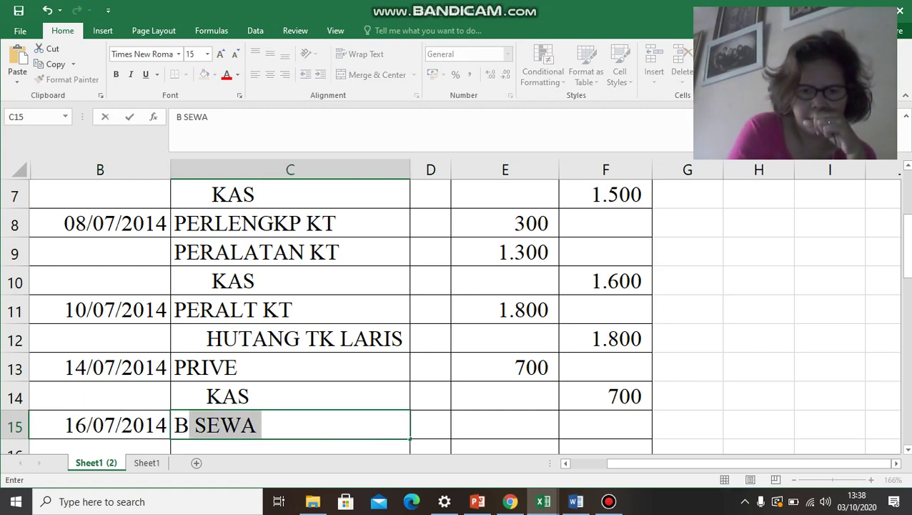
{"action": "type", "text": "GAJI"}
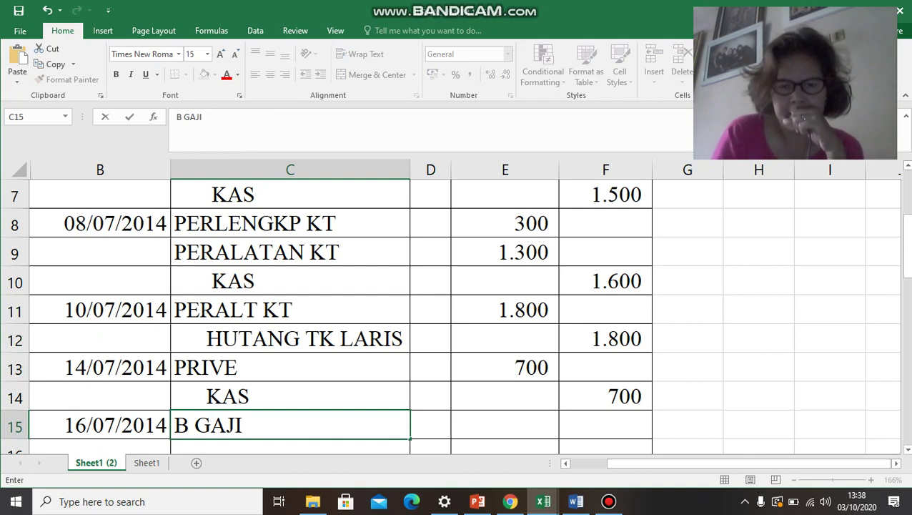
{"action": "key", "text": "Tab"}
{"action": "key", "text": "Tab"}
{"action": "key", "text": "alt+Tab"}
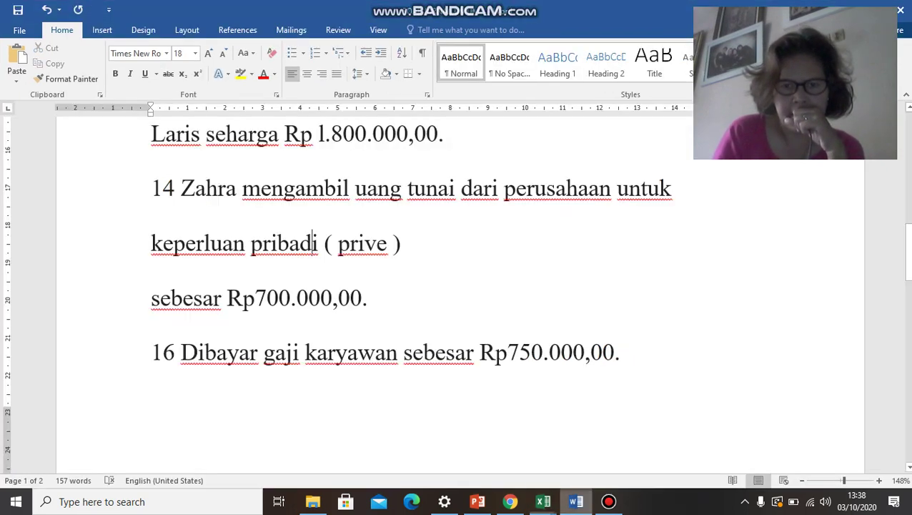
{"action": "mouse_move", "coordinate": [543, 501]}
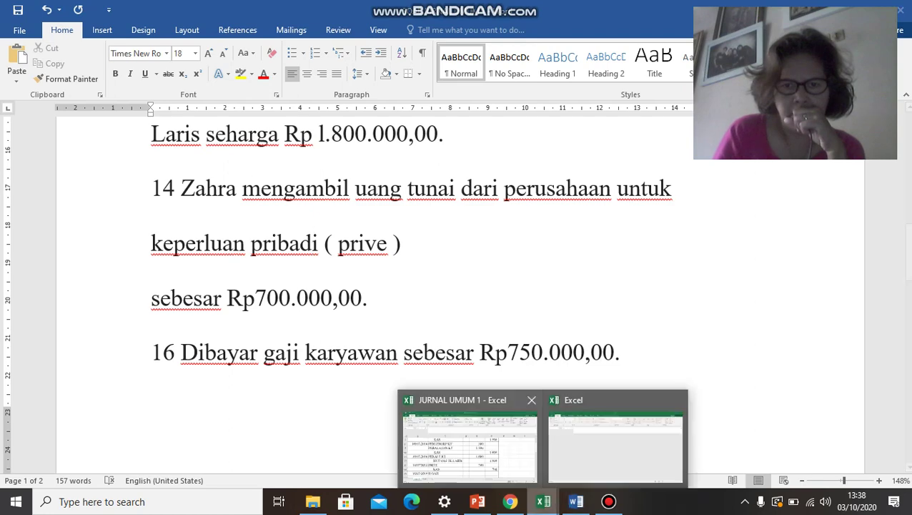
{"action": "left_click", "coordinate": [464, 448]}
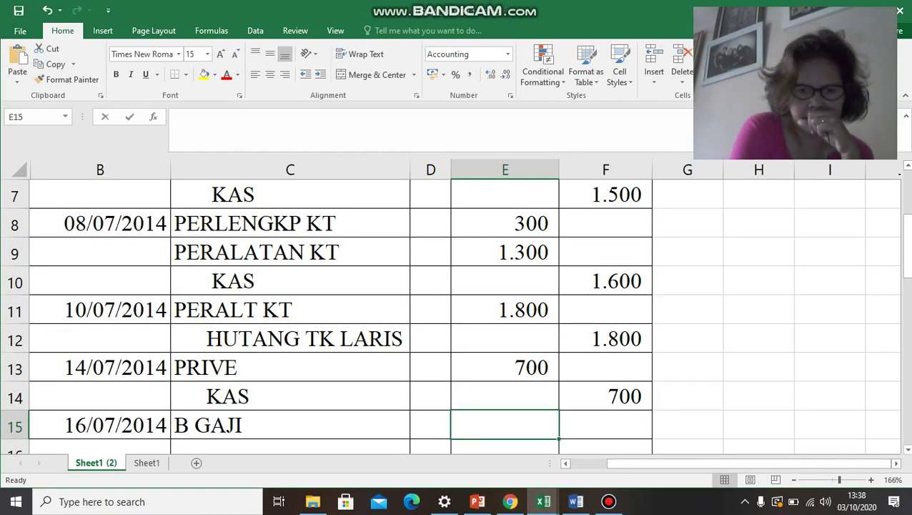
{"action": "type", "text": "750"}
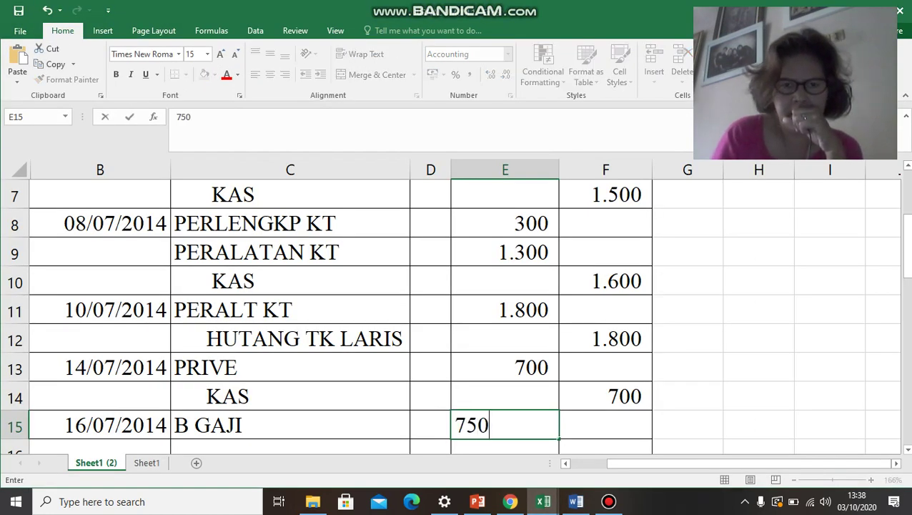
Step: Enter the indented credit account KAS in C16 with a credit amount of 750 in F16
{"action": "scroll", "coordinate": [458, 314], "scroll_direction": "down", "scroll_amount": 2}
{"action": "left_click", "coordinate": [290, 280]}
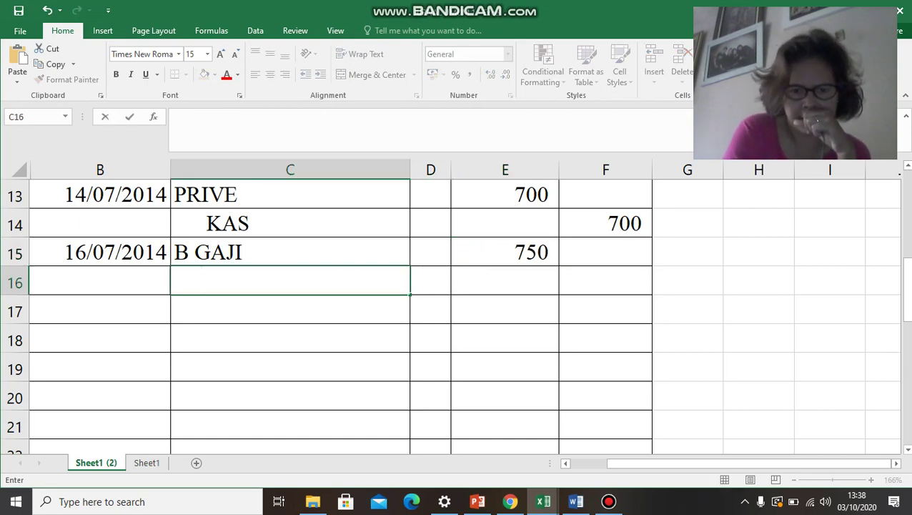
{"action": "type", "text": "KAS"}
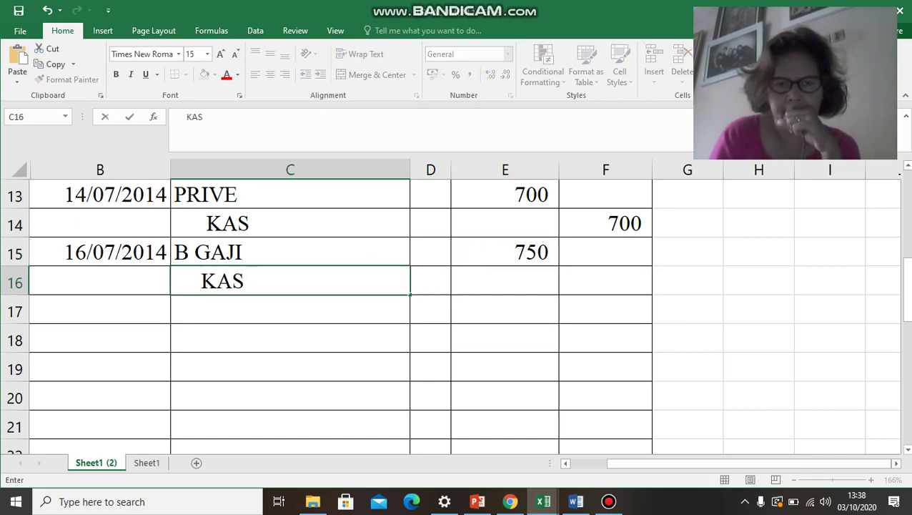
{"action": "left_click", "coordinate": [605, 281]}
{"action": "type", "text": "750"}
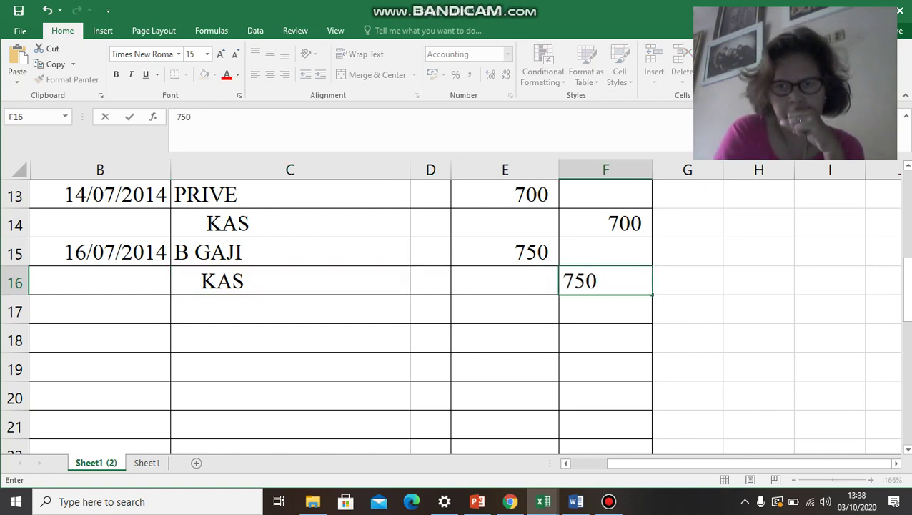
{"action": "key", "text": "Return"}
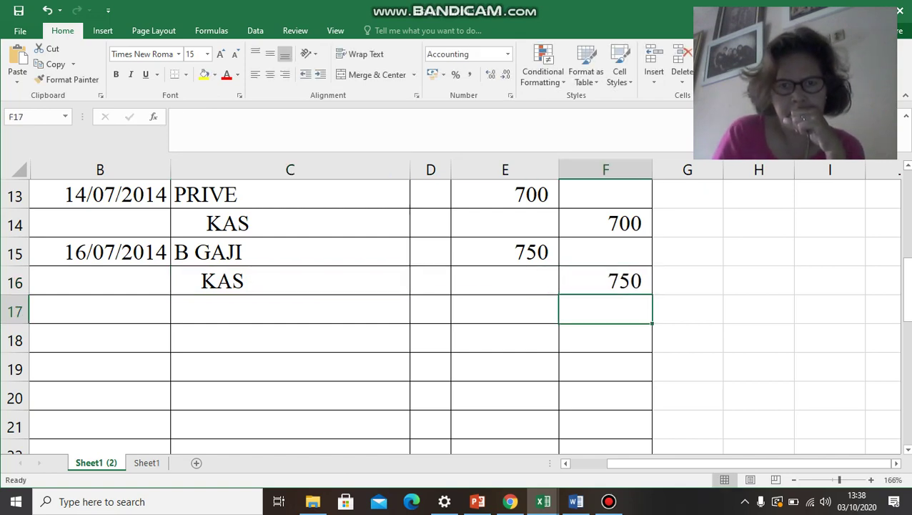
Step: Select B17 for the next entry, read the transaction dated the 19th in Word, and return to the JURNAL UMUM 1 workbook in Excel
{"action": "left_click", "coordinate": [289, 338]}
{"action": "left_click", "coordinate": [100, 309]}
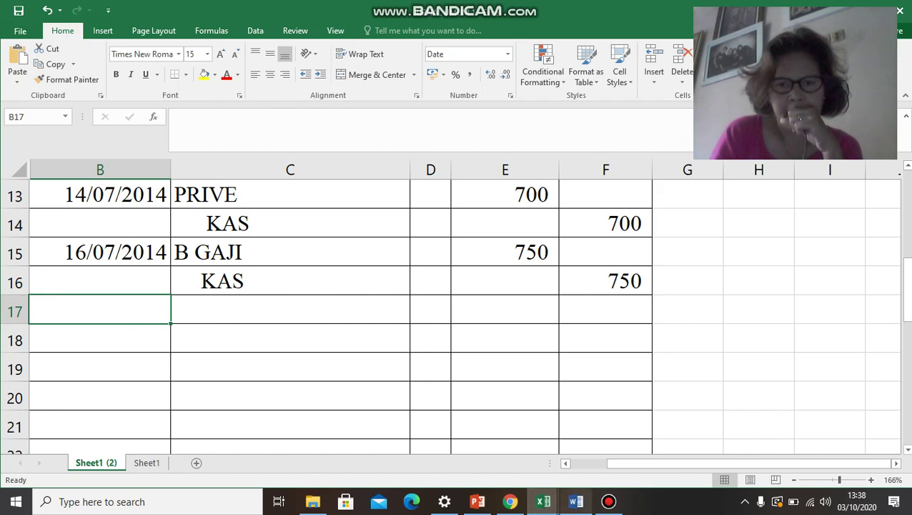
{"action": "left_click", "coordinate": [576, 501]}
{"action": "scroll", "coordinate": [218, 350], "scroll_direction": "down", "scroll_amount": 8}
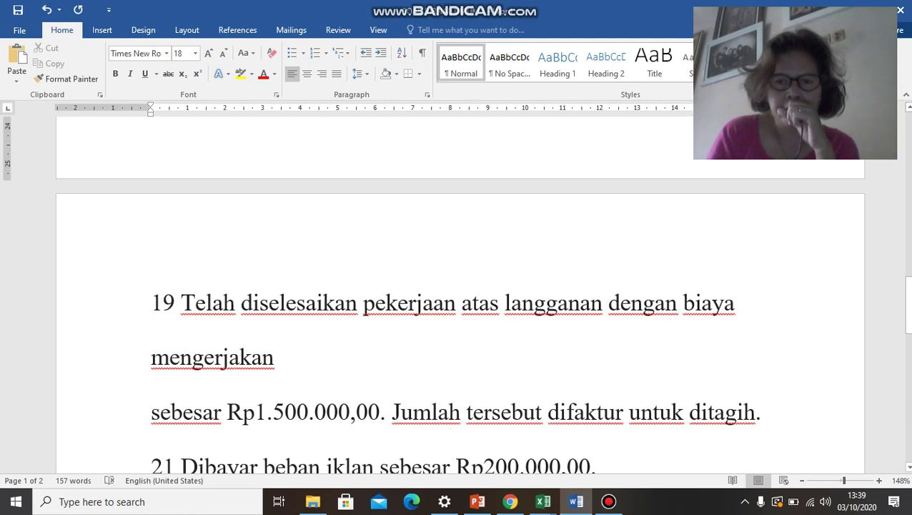
{"action": "mouse_move", "coordinate": [555, 501]}
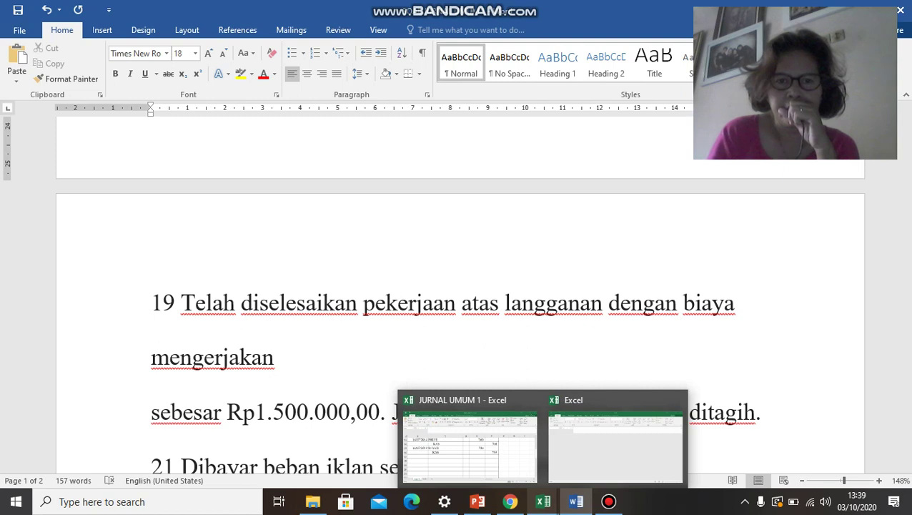
{"action": "left_click", "coordinate": [470, 439]}
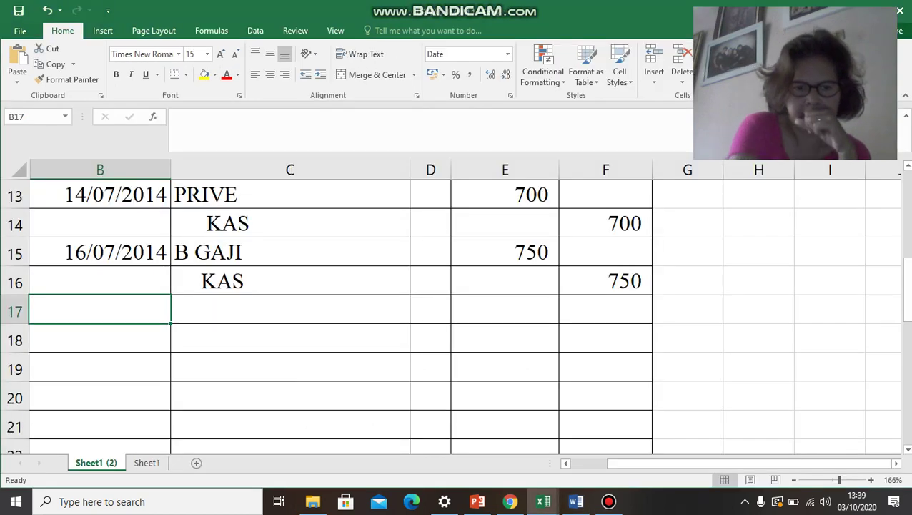
Step: Enter the date 19/7/2014 in B17, with the debit account PIUT in C17 and the debit amount 1500 in E17
{"action": "type", "text": "19/7/"}
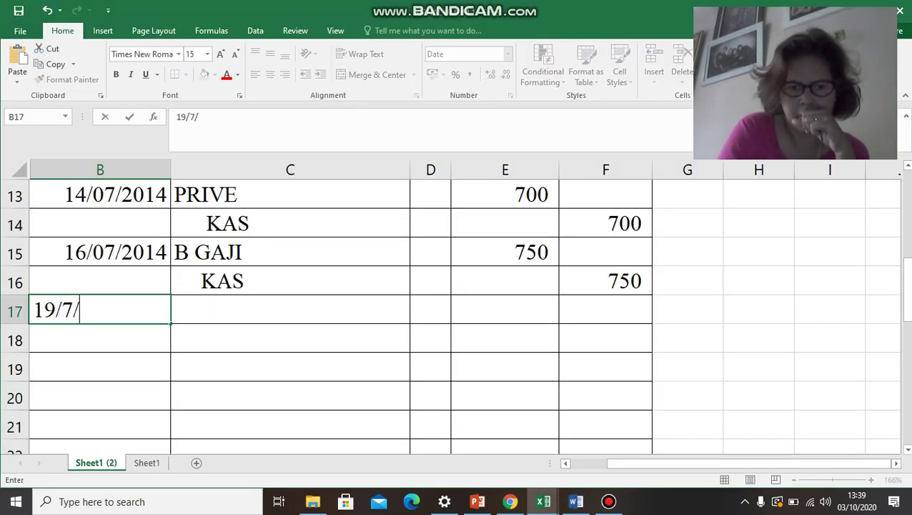
{"action": "type", "text": "07/2014"}
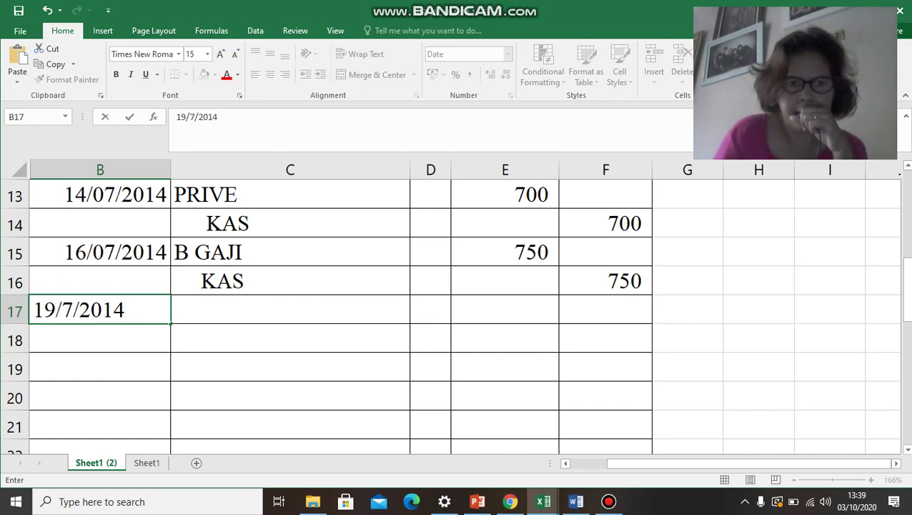
{"action": "key", "text": "Tab"}
{"action": "type", "text": "PIUT"}
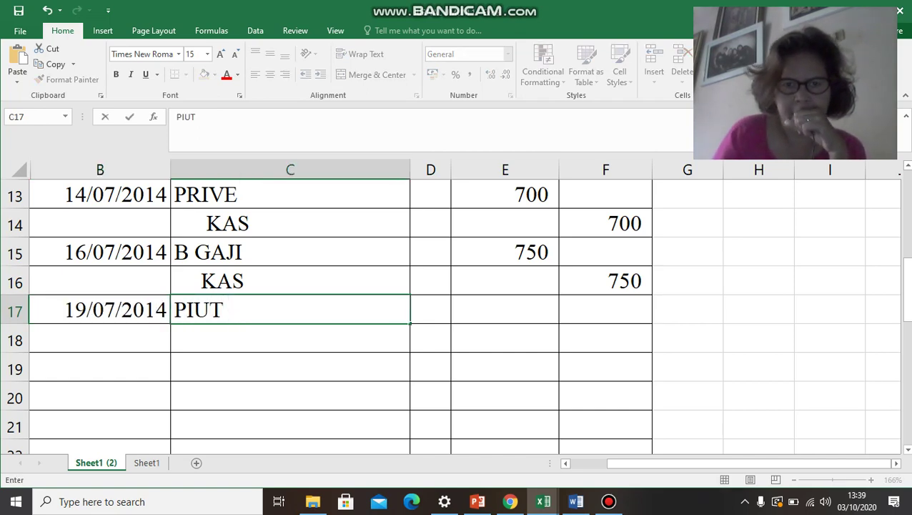
{"action": "key", "text": "Right"}
{"action": "key", "text": "Right"}
{"action": "type", "text": "1500"}
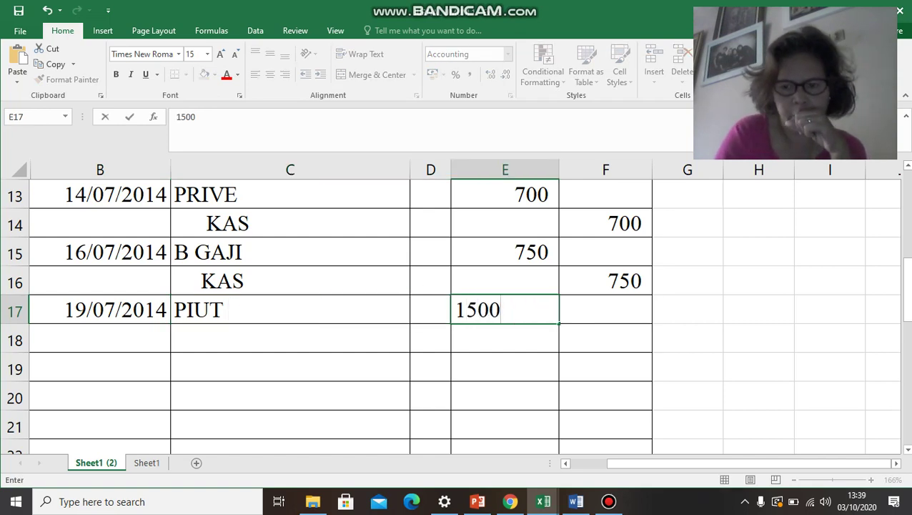
{"action": "key", "text": "Return"}
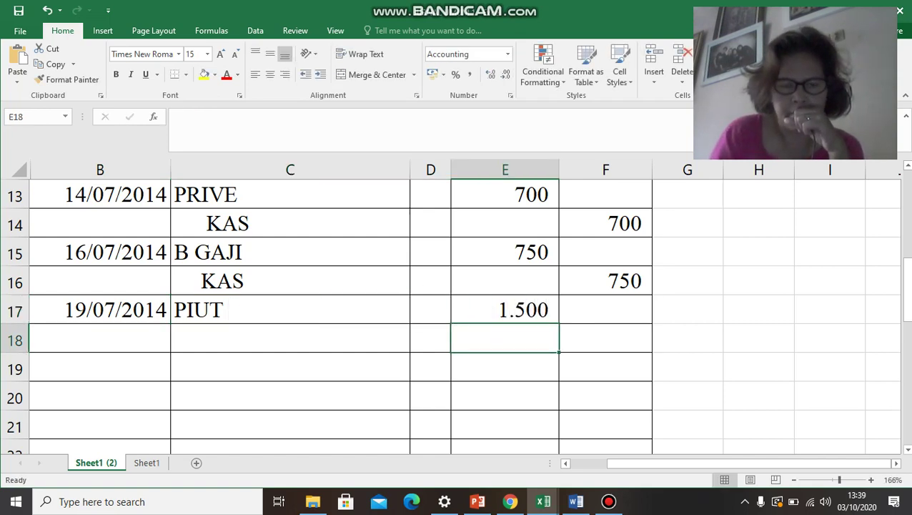
Step: Enter the indented credit account PENDAPATAN in C18 with a credit amount of 1500 in F18
{"action": "key", "text": "Left"}
{"action": "key", "text": "Left"}
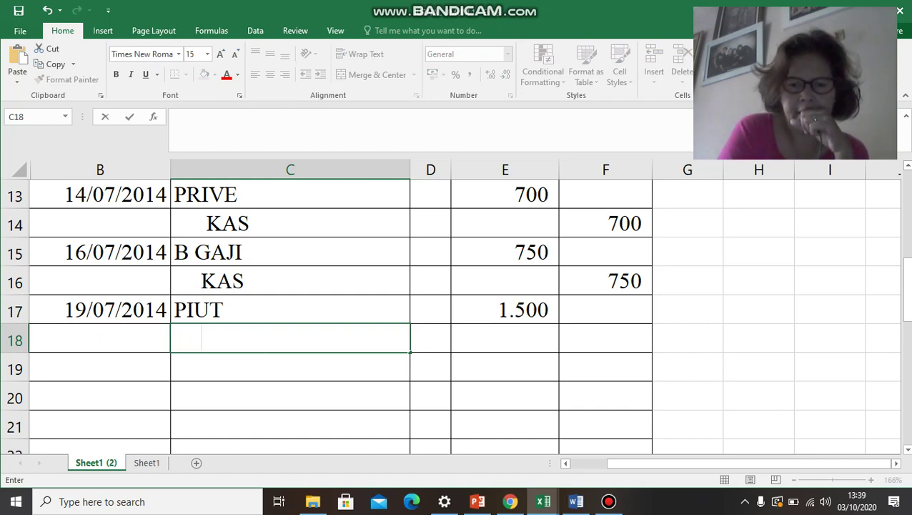
{"action": "type", "text": "PE"}
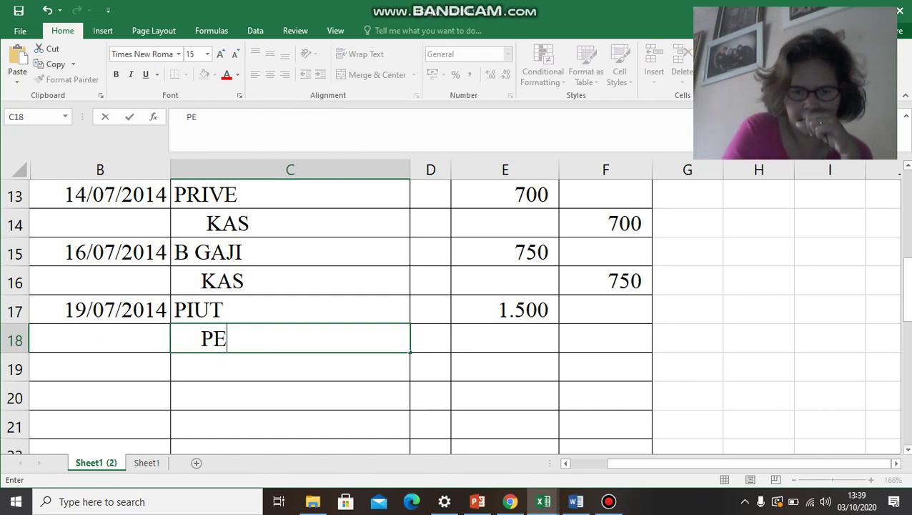
{"action": "type", "text": "NDAPATA"}
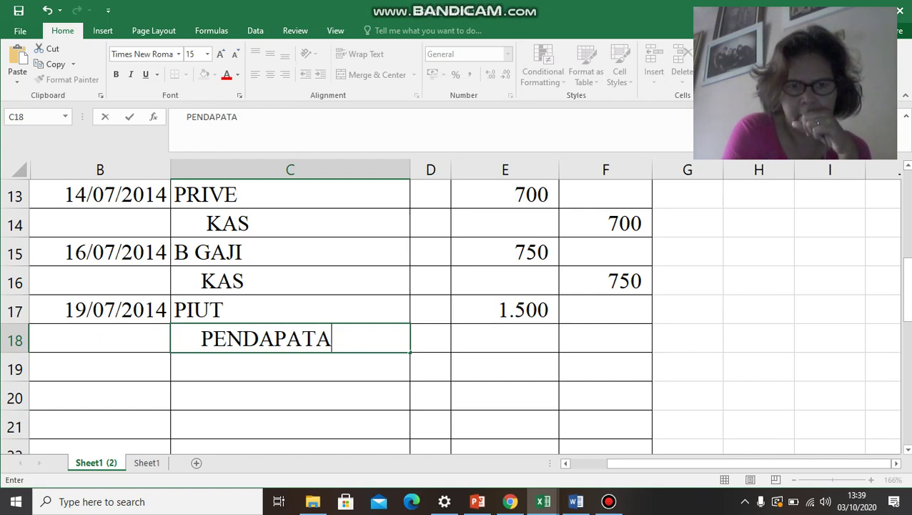
{"action": "type", "text": "N"}
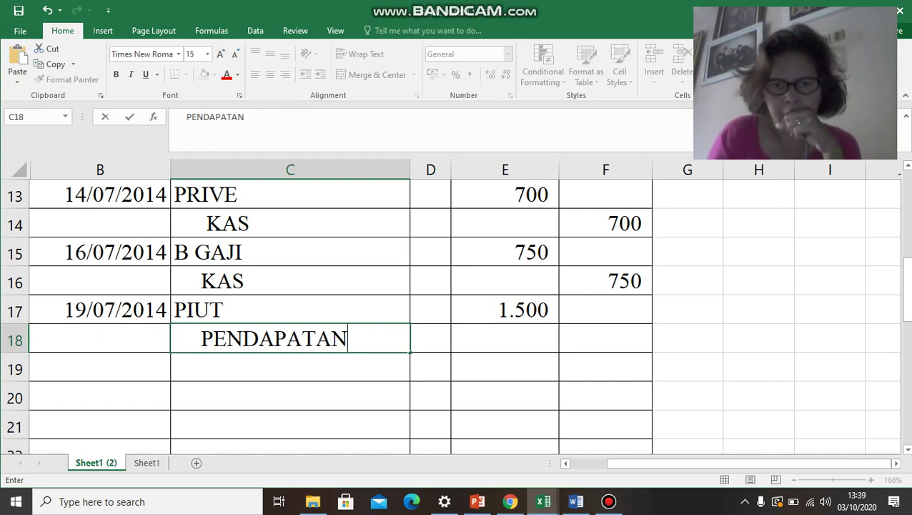
{"action": "key", "text": "Right"}
{"action": "key", "text": "Right"}
{"action": "key", "text": "Right"}
{"action": "type", "text": "1500"}
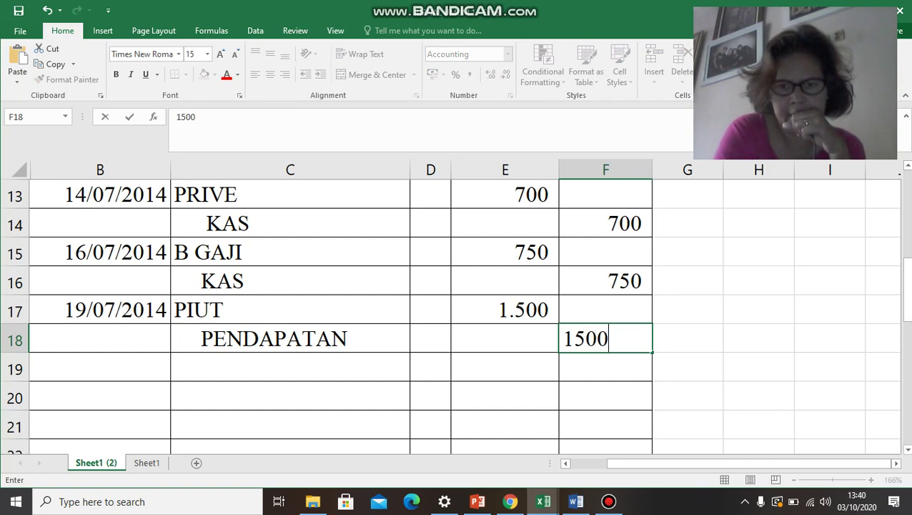
{"action": "key", "text": "Return"}
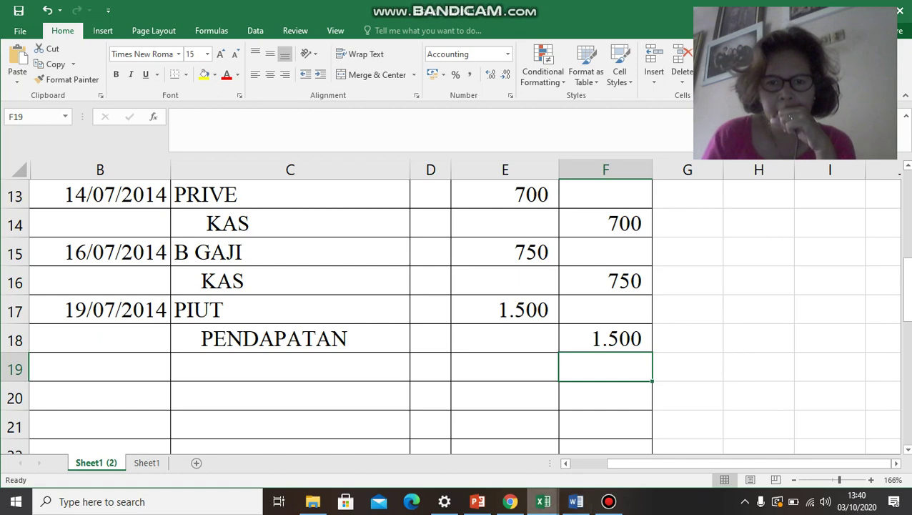
Step: Read the transaction dated the 21st in Word, return to the JURNAL UMUM 1 workbook in Excel, and enter 21/7/2014 in F19
{"action": "left_click", "coordinate": [576, 501]}
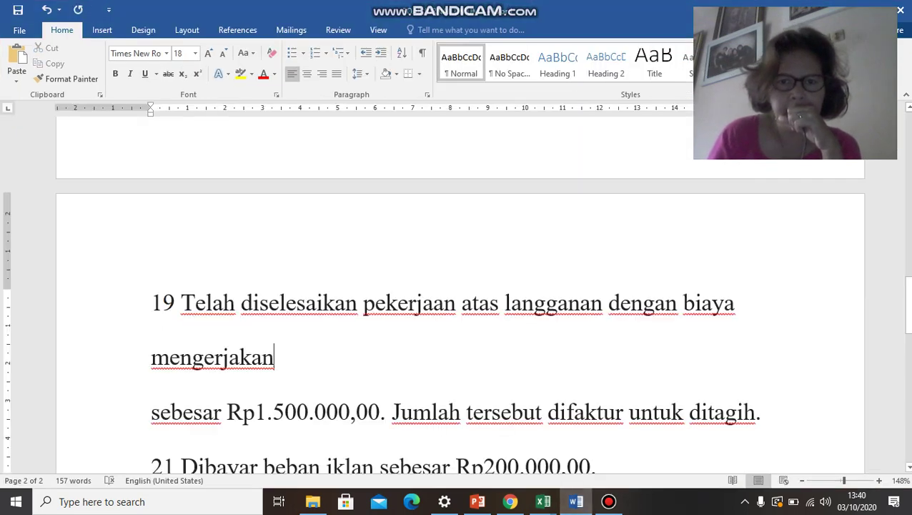
{"action": "scroll", "coordinate": [457, 293], "scroll_direction": "down", "scroll_amount": 3}
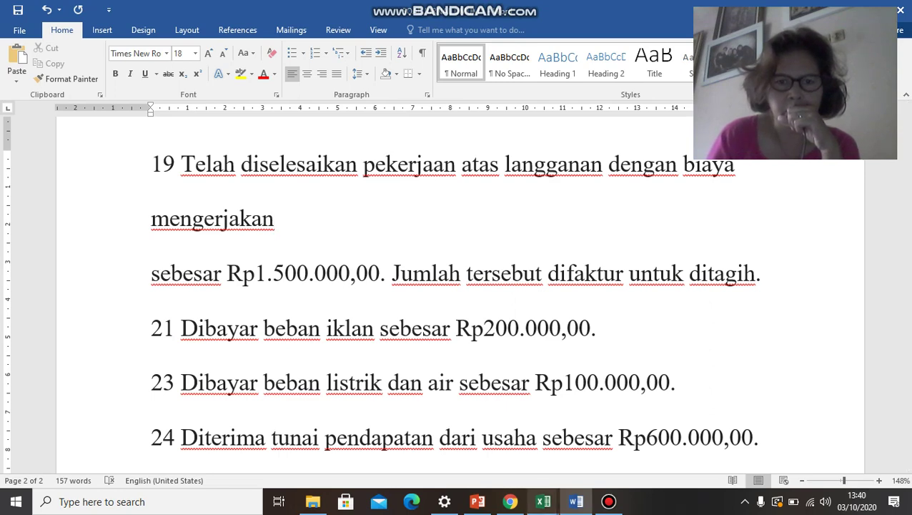
{"action": "mouse_move", "coordinate": [543, 503]}
{"action": "left_click", "coordinate": [465, 439]}
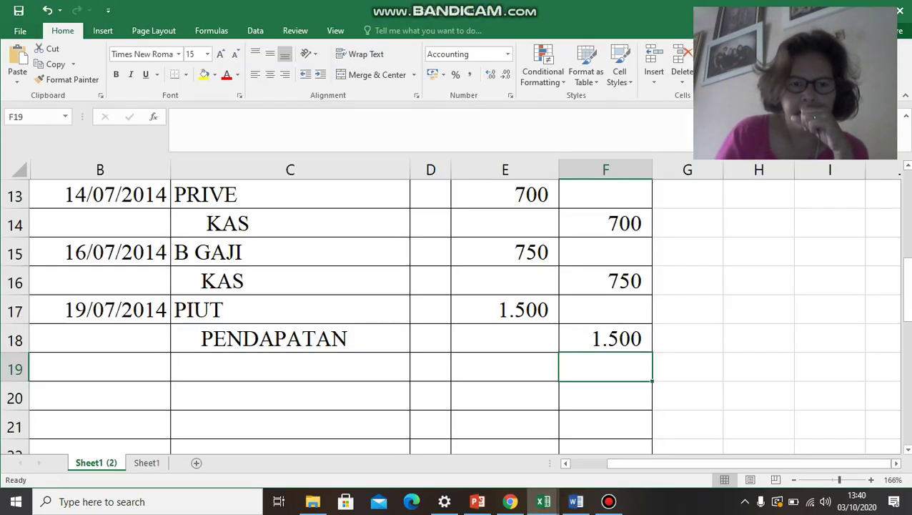
{"action": "type", "text": "21/"}
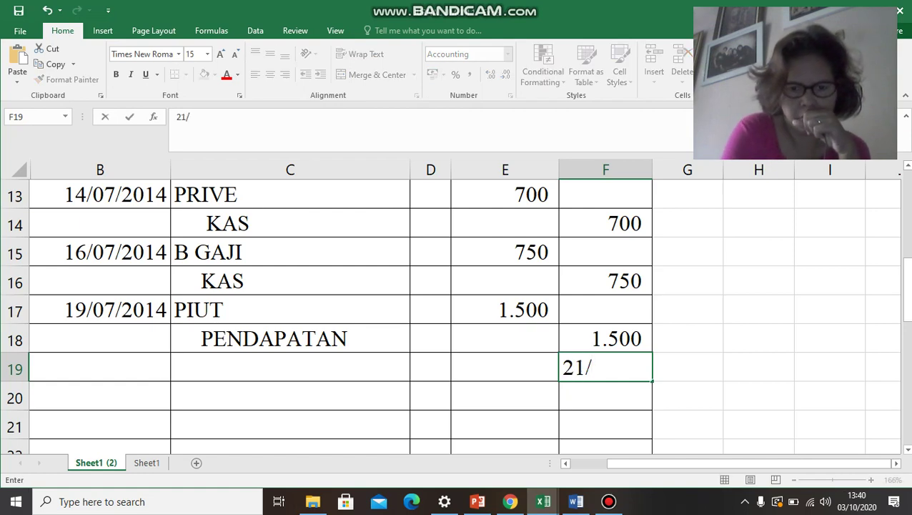
{"action": "type", "text": "7/201"}
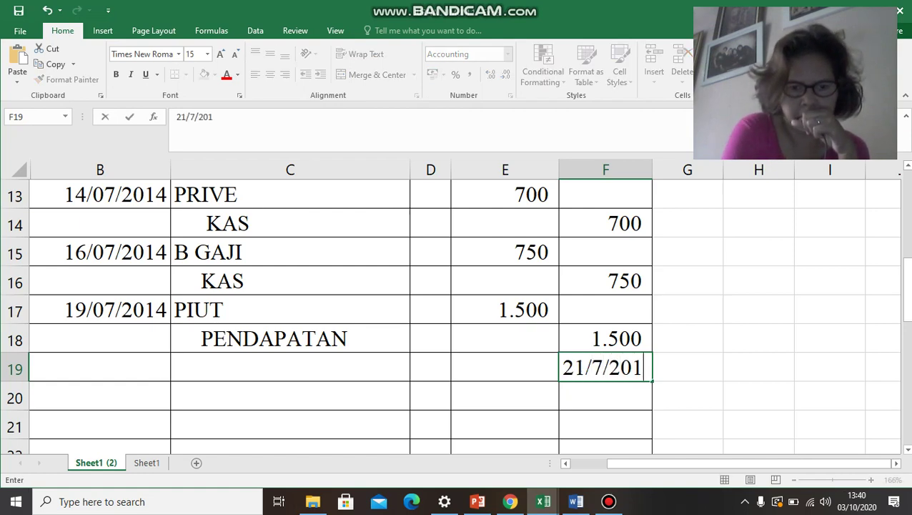
{"action": "type", "text": "4"}
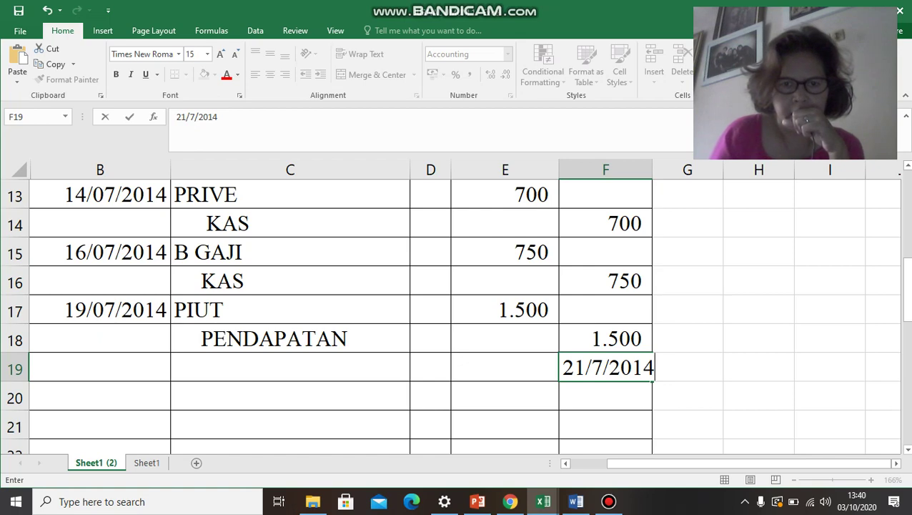
{"action": "key", "text": "Return"}
Step: Move the misplaced date from F19 to B19 by cutting and pasting it
{"action": "left_click", "coordinate": [589, 366]}
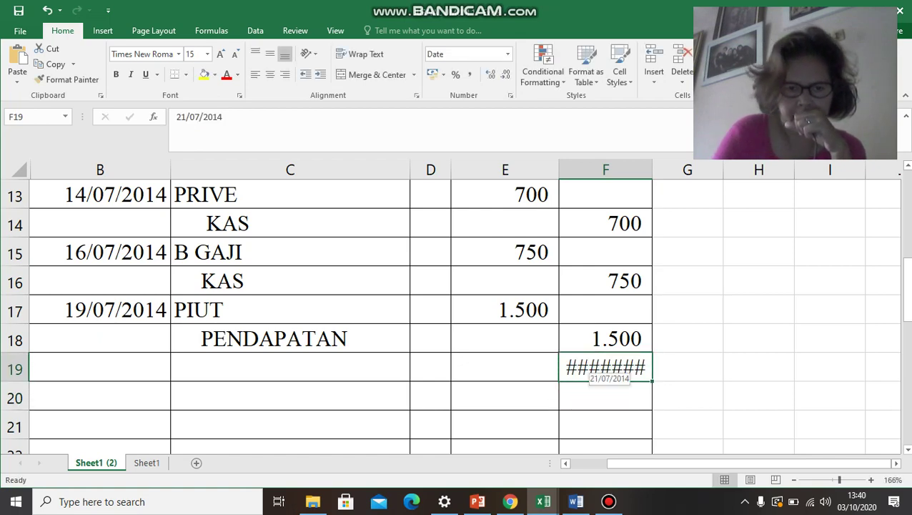
{"action": "key", "text": "ctrl+x"}
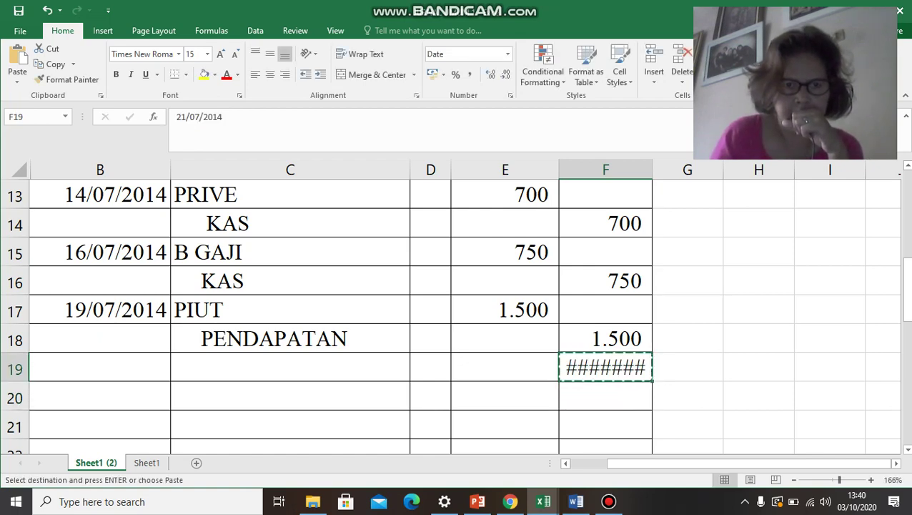
{"action": "left_click", "coordinate": [100, 367]}
{"action": "key", "text": "ctrl+v"}
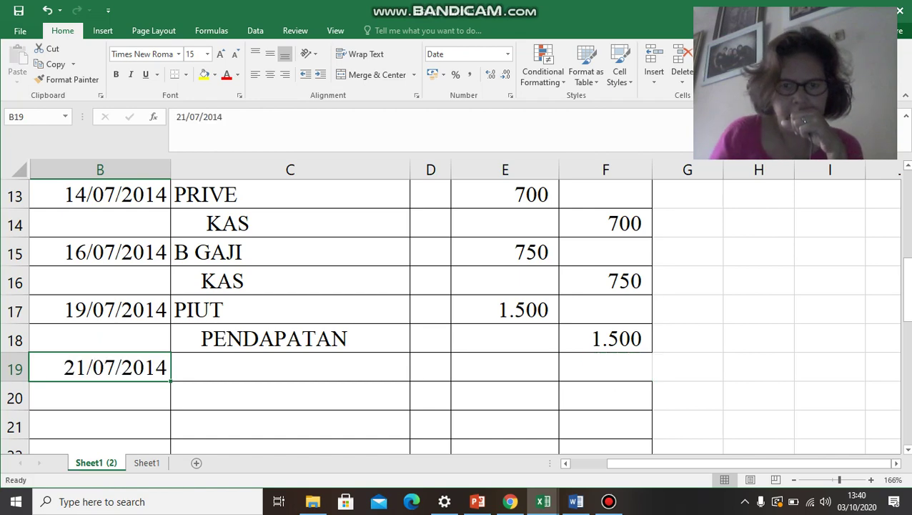
Step: Apply all borders to cells E19:F19
{"action": "left_click_drag", "start_coordinate": [505, 367], "coordinate": [603, 366]}
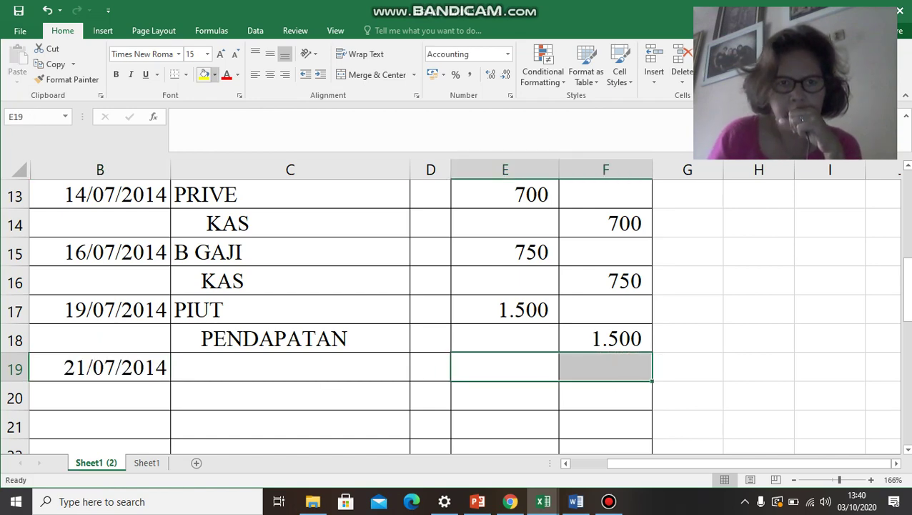
{"action": "left_click", "coordinate": [185, 74]}
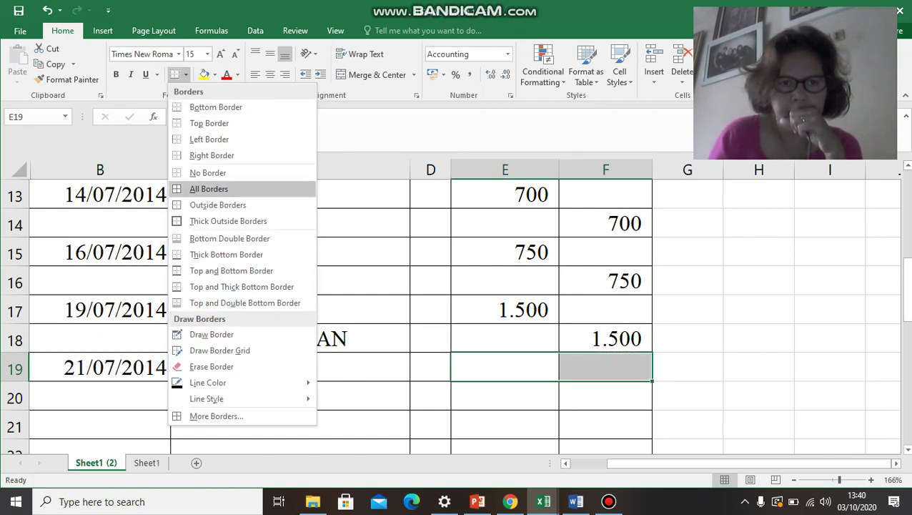
{"action": "left_click", "coordinate": [207, 188]}
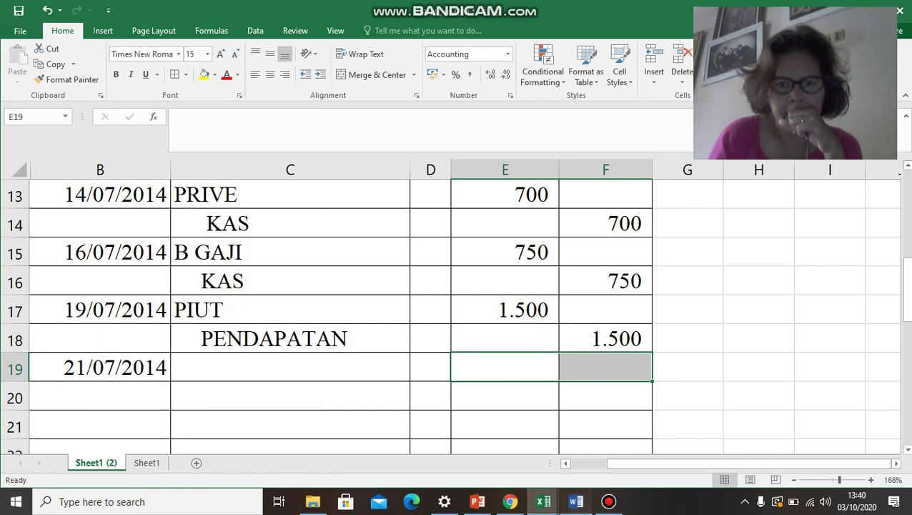
Step: Recheck the advertising expense in Word, return to the Excel workbook, and enter B IKLAN in C19 with a debit of 200 in E19
{"action": "left_click", "coordinate": [576, 501]}
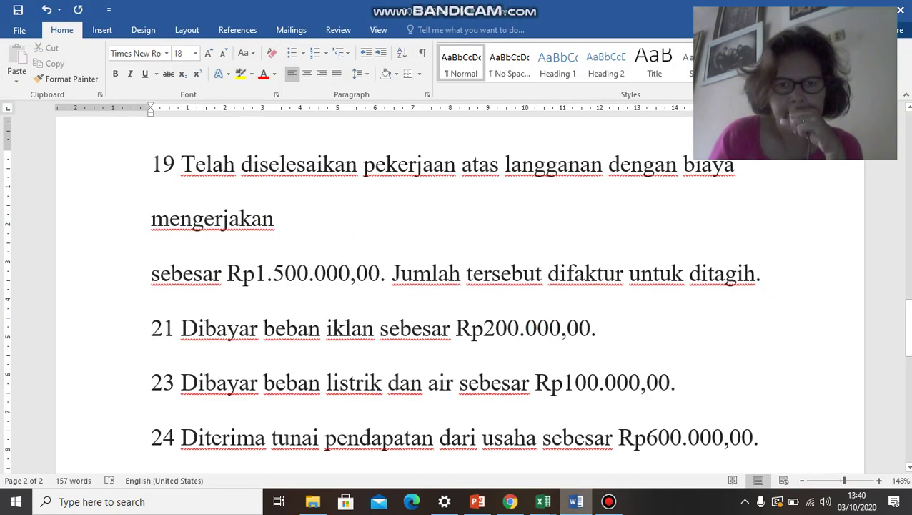
{"action": "mouse_move", "coordinate": [544, 502]}
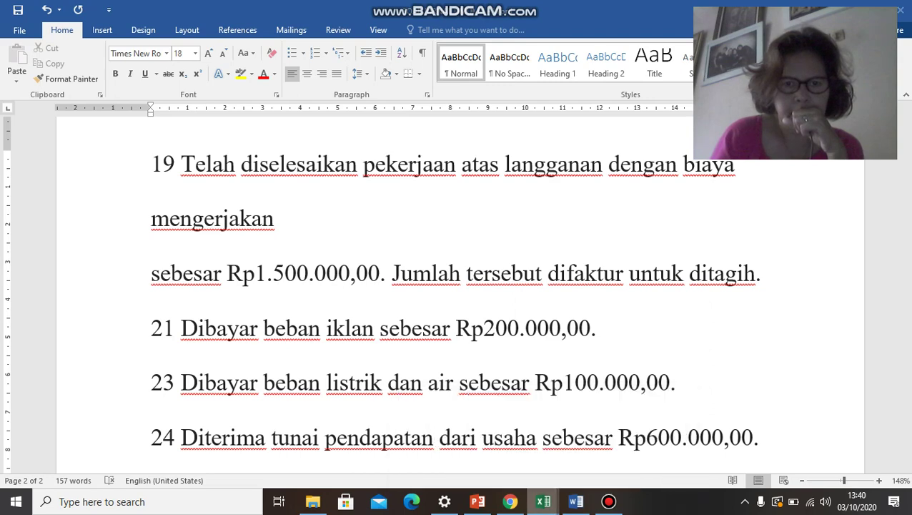
{"action": "left_click", "coordinate": [470, 444]}
{"action": "type", "text": "B IKLAN"}
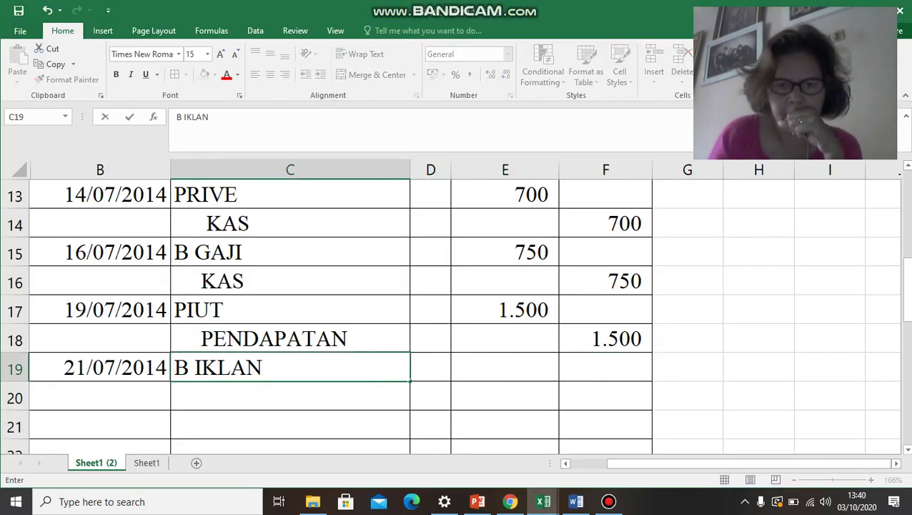
{"action": "key", "text": "Right"}
{"action": "key", "text": "Right"}
{"action": "type", "text": "200"}
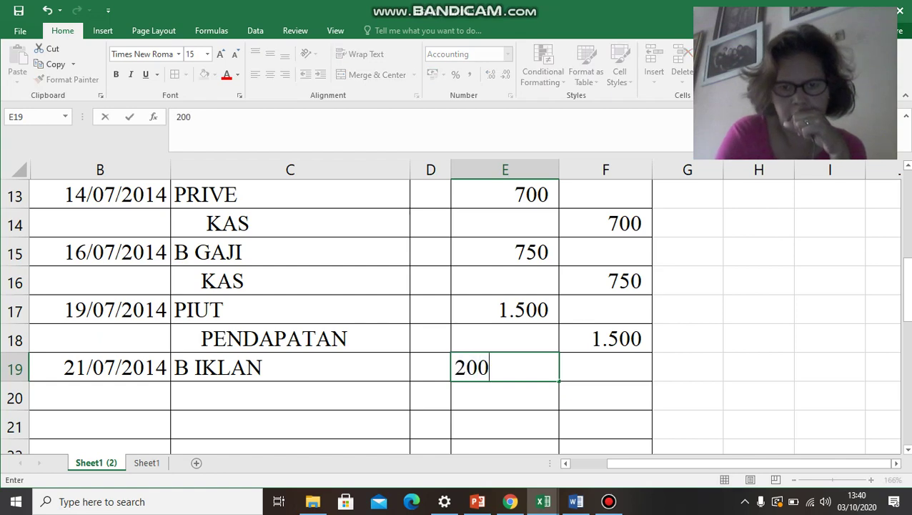
{"action": "key", "text": "Return"}
Step: Enter the indented credit account KAS in C20 with a credit amount of 200 in F20
{"action": "key", "text": "Left"}
{"action": "key", "text": "Left"}
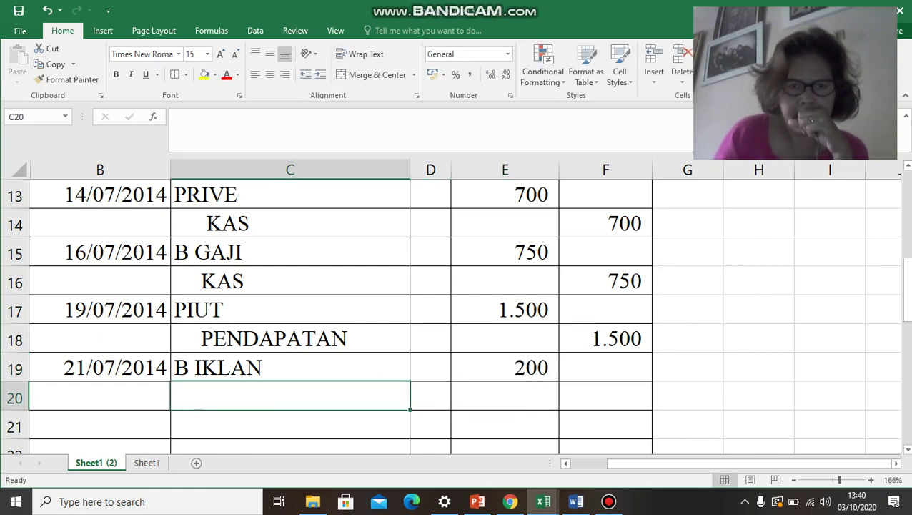
{"action": "type", "text": "KAS"}
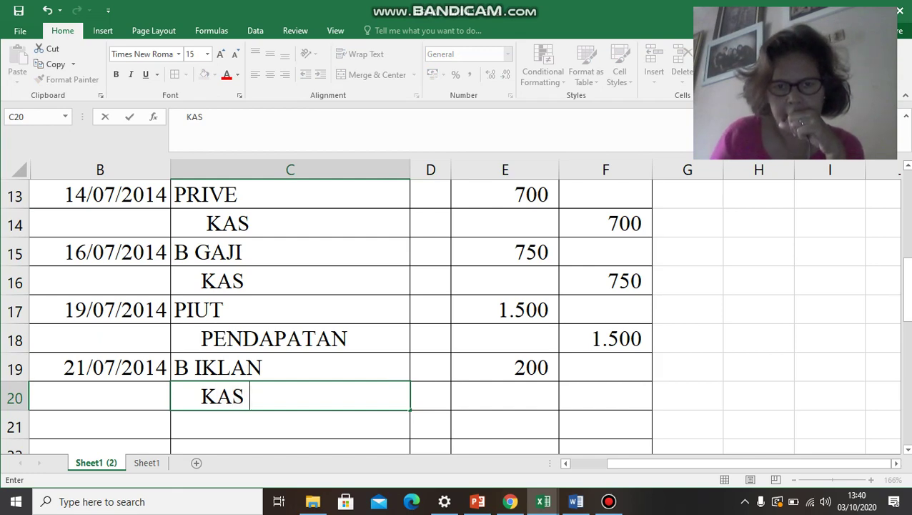
{"action": "key", "text": "Right"}
{"action": "key", "text": "Right"}
{"action": "key", "text": "Right"}
{"action": "key", "text": "Right"}
{"action": "key", "text": "Left"}
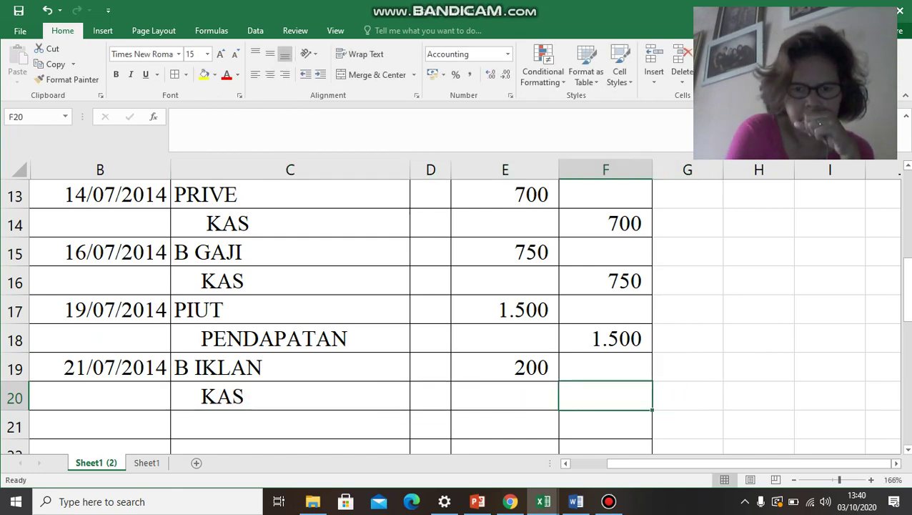
{"action": "type", "text": "200"}
{"action": "key", "text": "Return"}
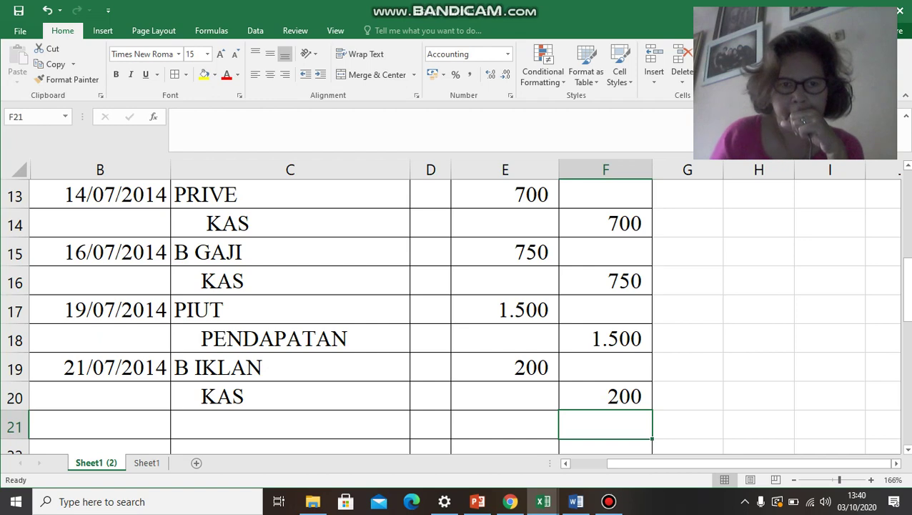
Step: Check the electricity and water expense transaction in Word, return to the JURNAL UMUM 1 workbook, and enter the date 23/7/2014 in B21
{"action": "left_click", "coordinate": [100, 425]}
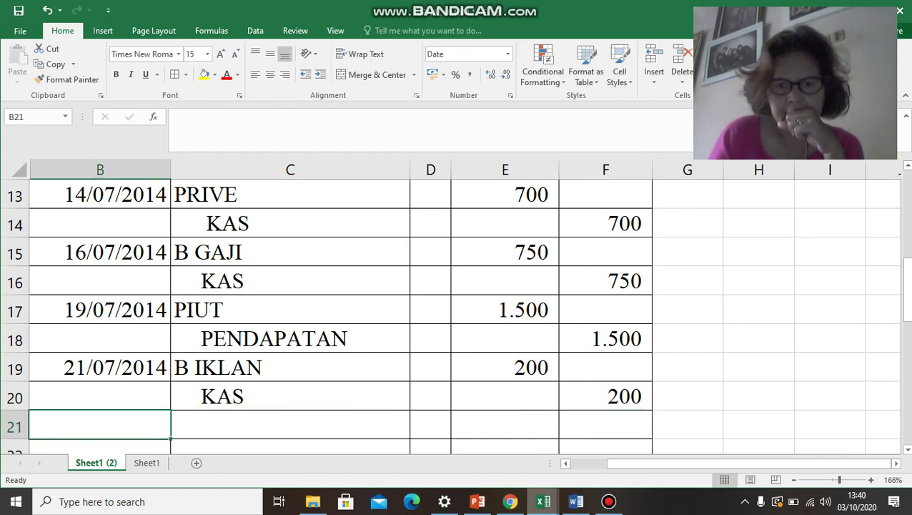
{"action": "left_click", "coordinate": [576, 502]}
{"action": "key", "text": "alt+Tab"}
{"action": "left_click", "coordinate": [258, 381]}
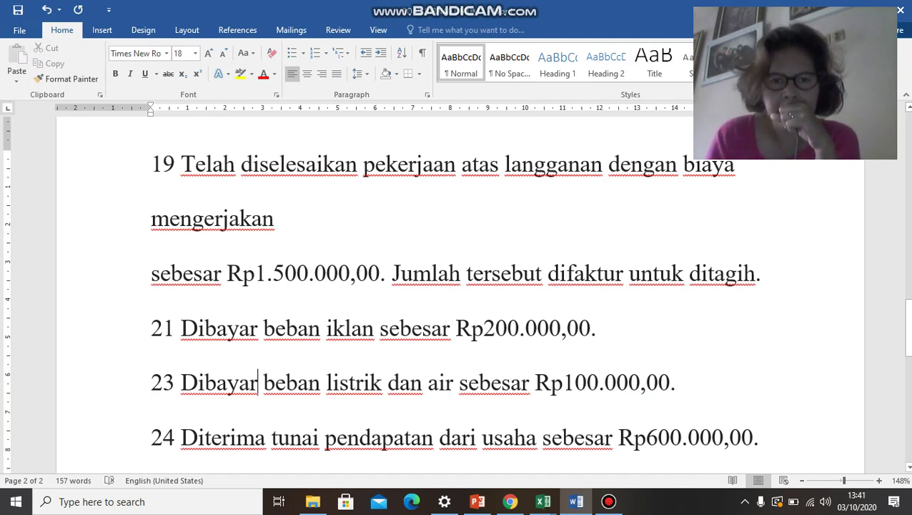
{"action": "mouse_move", "coordinate": [543, 501]}
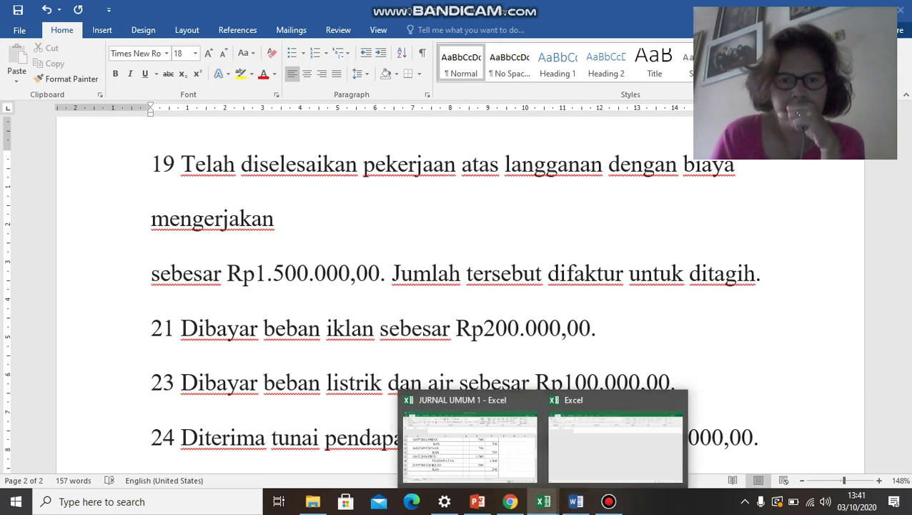
{"action": "left_click", "coordinate": [469, 446]}
{"action": "type", "text": "2"}
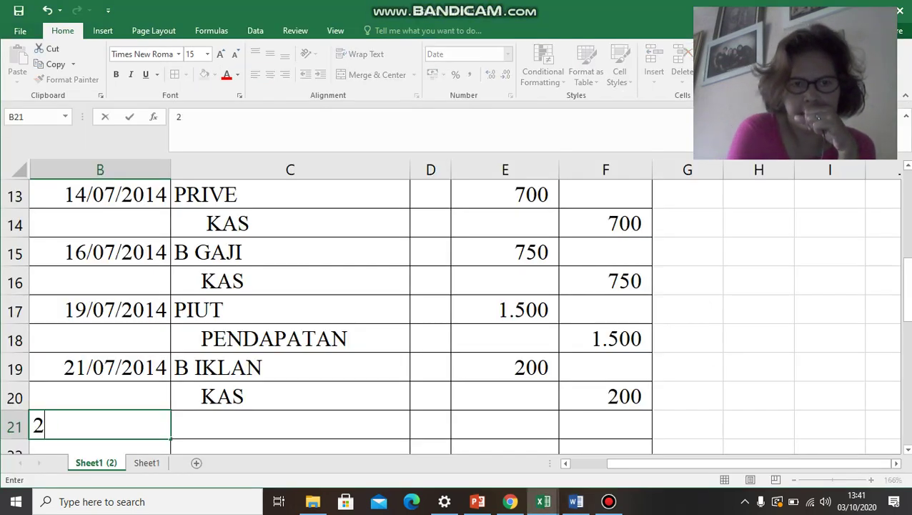
{"action": "type", "text": "3/7"}
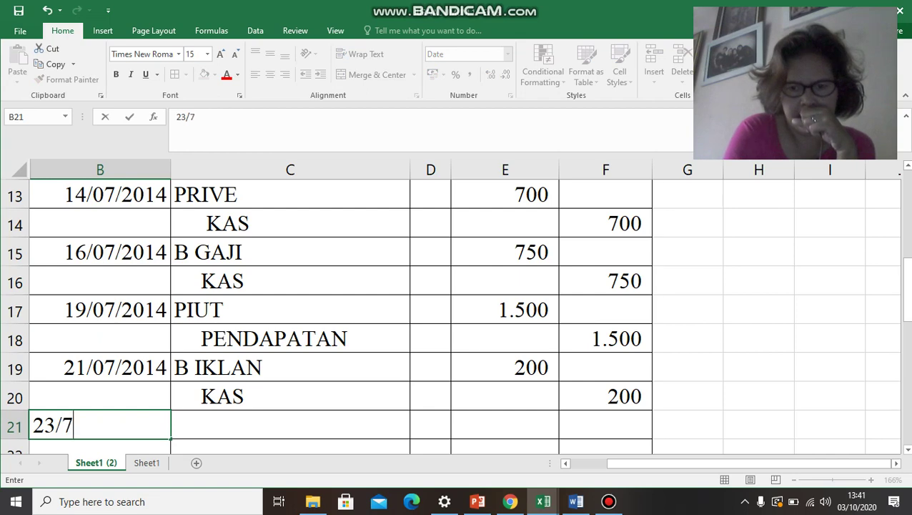
{"action": "type", "text": "/2014"}
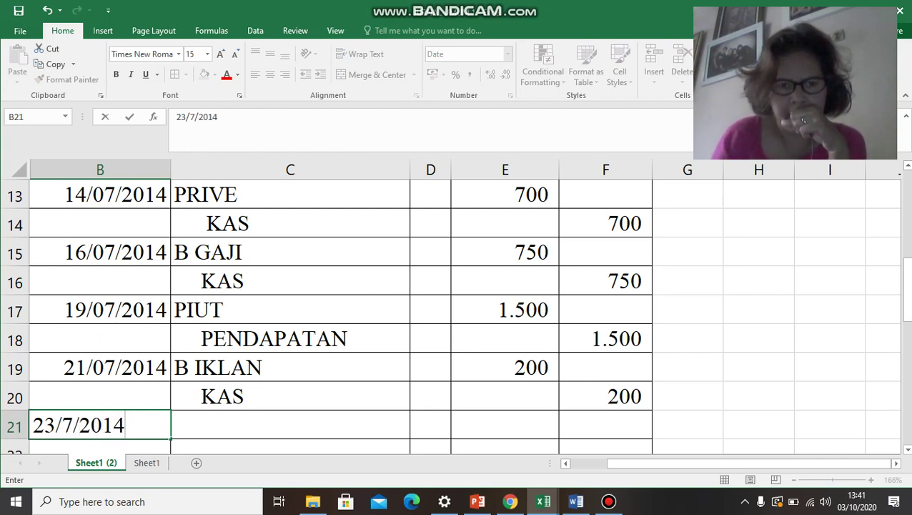
{"action": "key", "text": "Tab"}
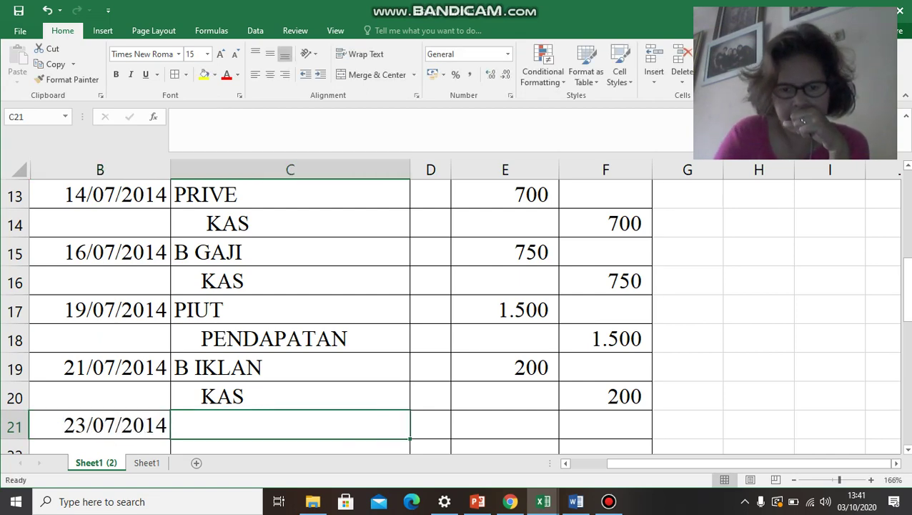
Step: Enter B LISTRIK AIR in C21, recheck the amount in Word, and enter a debit of 100 in E21 of the Excel workbook
{"action": "type", "text": "B LISTRIK AIR"}
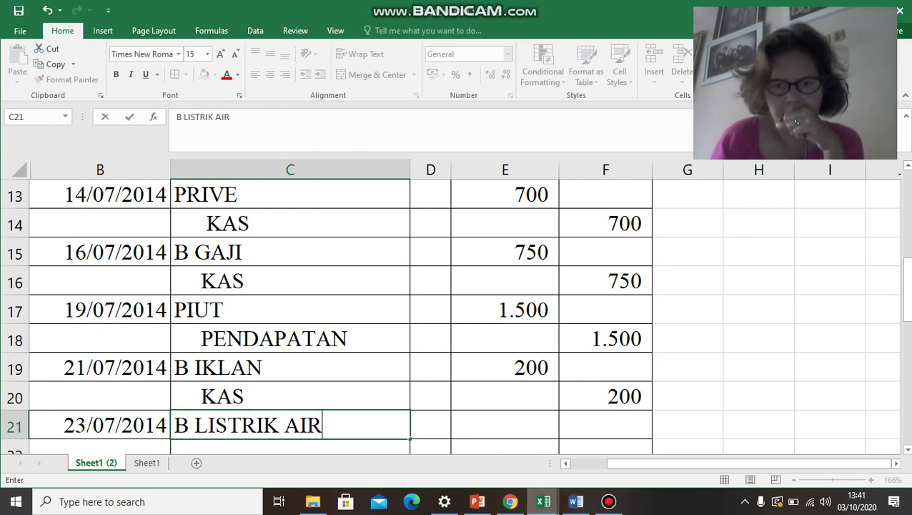
{"action": "left_click", "coordinate": [576, 501]}
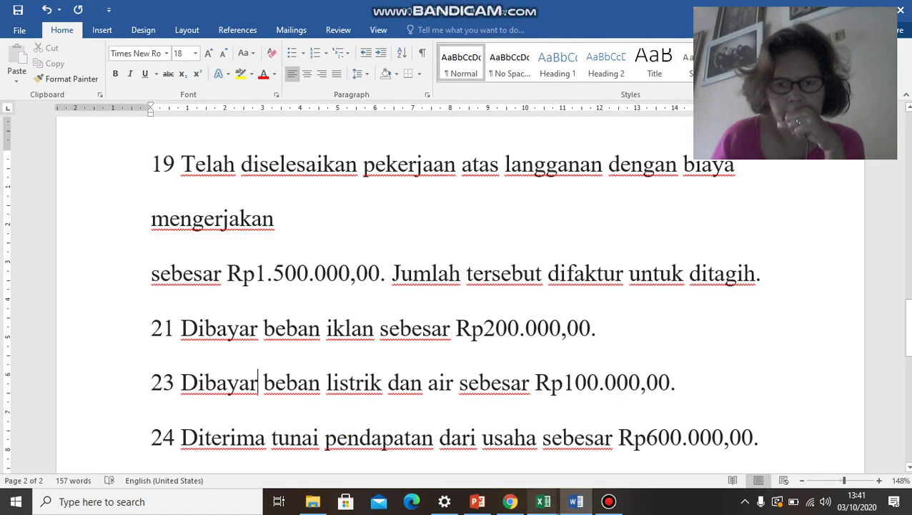
{"action": "mouse_move", "coordinate": [544, 501]}
{"action": "left_click", "coordinate": [469, 443]}
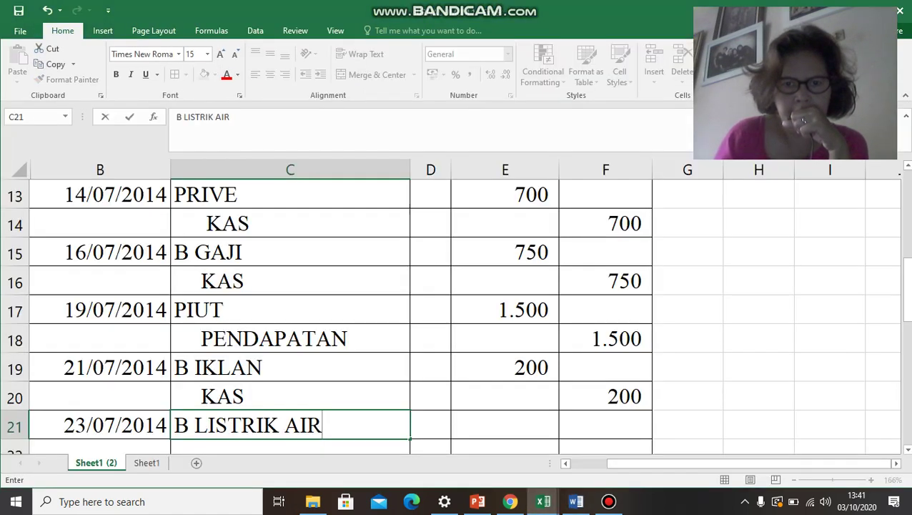
{"action": "key", "text": "Tab"}
{"action": "key", "text": "Tab"}
{"action": "type", "text": "100"}
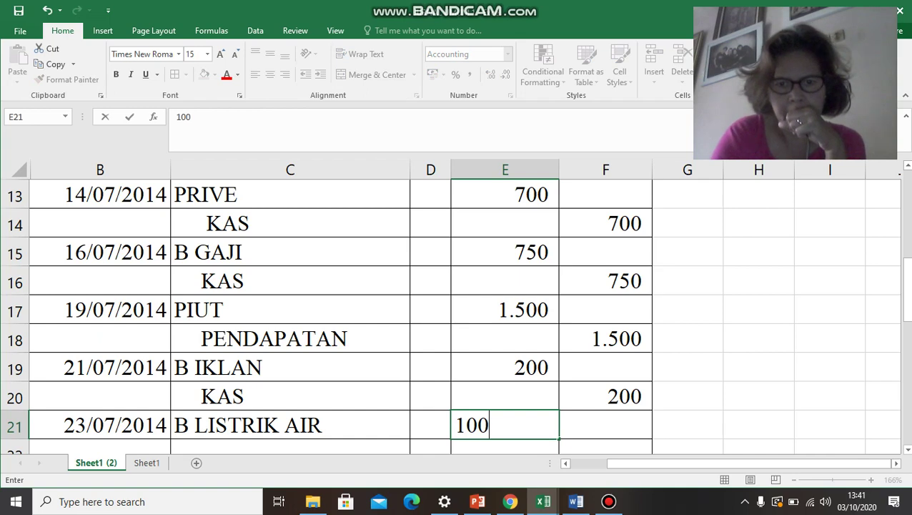
{"action": "key", "text": "Return"}
Step: Enter the indented credit account KAS in C22 with a credit amount of 100 in F22
{"action": "key", "text": "Left"}
{"action": "key", "text": "Left"}
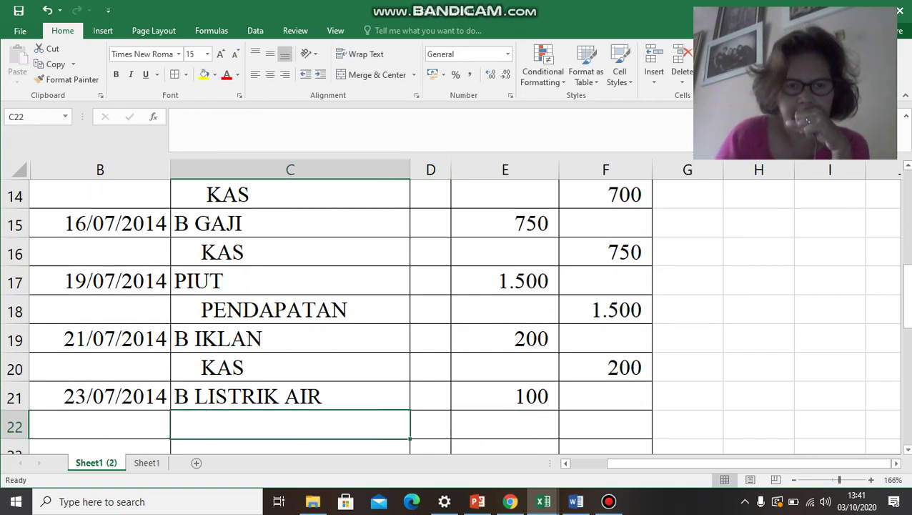
{"action": "type", "text": "KAS"}
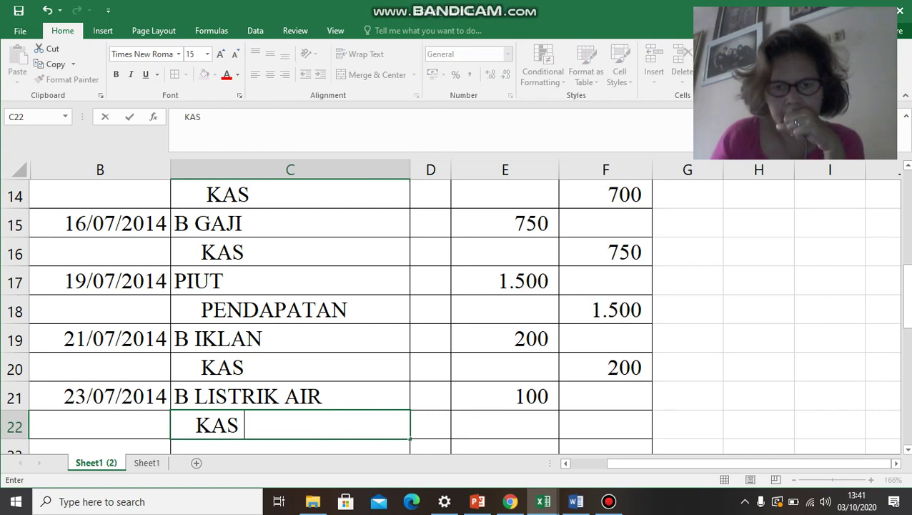
{"action": "key", "text": "Tab"}
{"action": "key", "text": "Tab"}
{"action": "key", "text": "Tab"}
{"action": "type", "text": "100"}
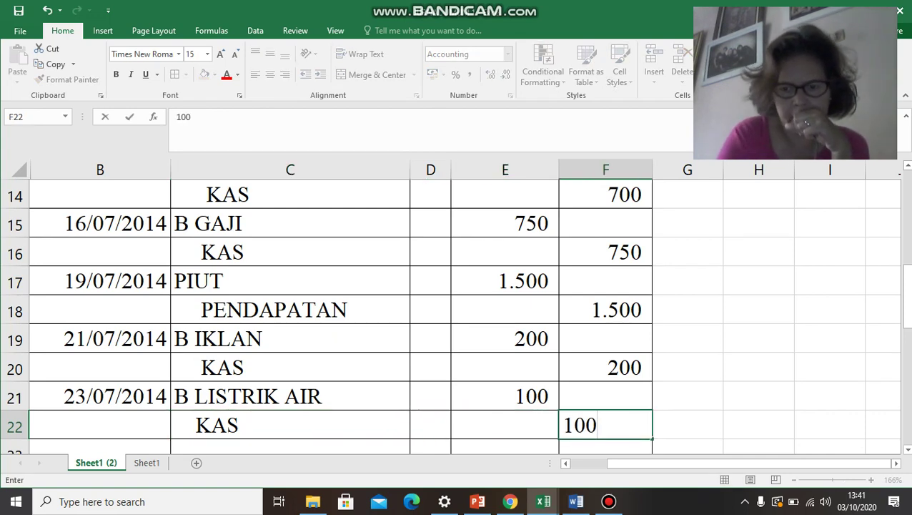
{"action": "key", "text": "Return"}
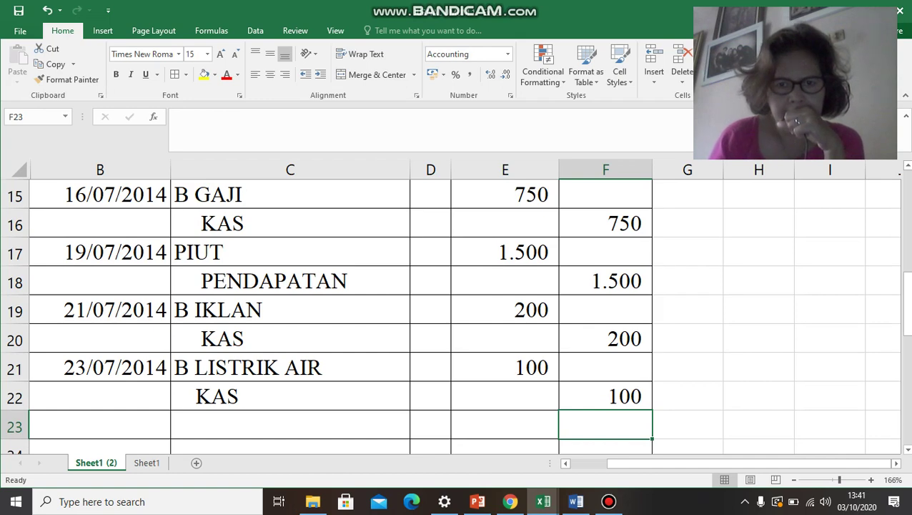
Step: Read the transaction dated 24 in Word, return to the Excel workbook, and enter KAS in C23 with a debit of 600 in E23
{"action": "left_click", "coordinate": [100, 425]}
{"action": "left_click", "coordinate": [576, 502]}
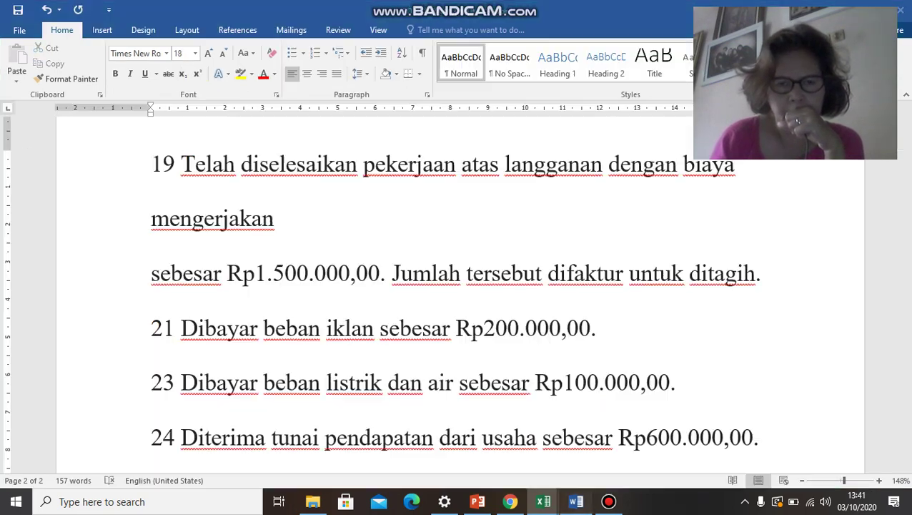
{"action": "left_click", "coordinate": [299, 328]}
{"action": "scroll", "coordinate": [458, 289], "scroll_direction": "down", "scroll_amount": 3}
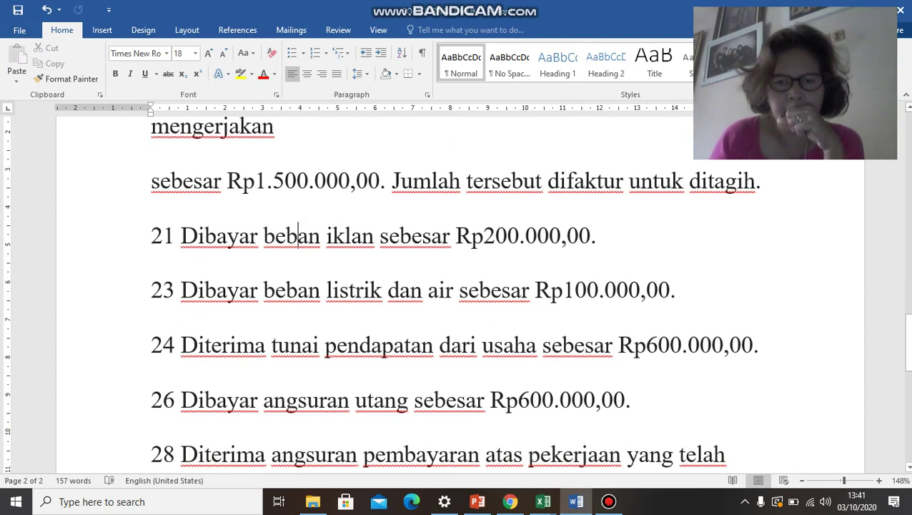
{"action": "mouse_move", "coordinate": [544, 502]}
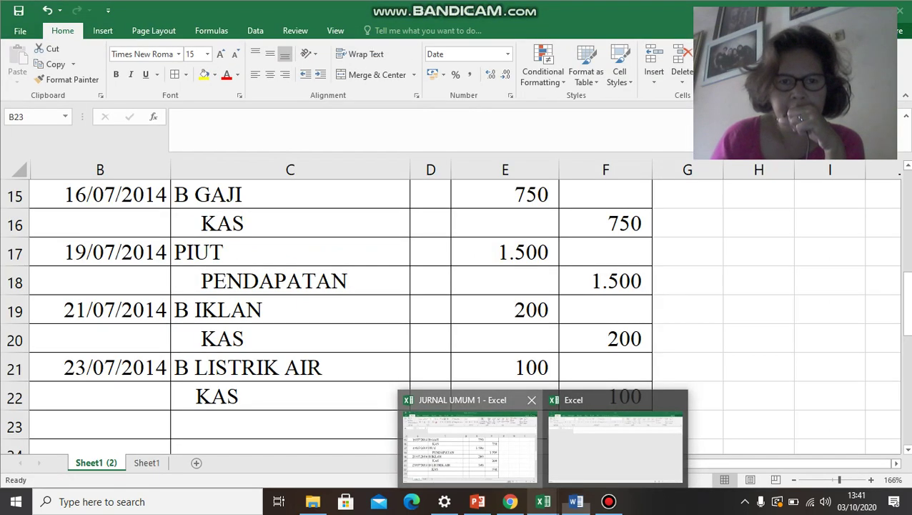
{"action": "left_click", "coordinate": [470, 443]}
{"action": "key", "text": "Right"}
{"action": "type", "text": "KAS"}
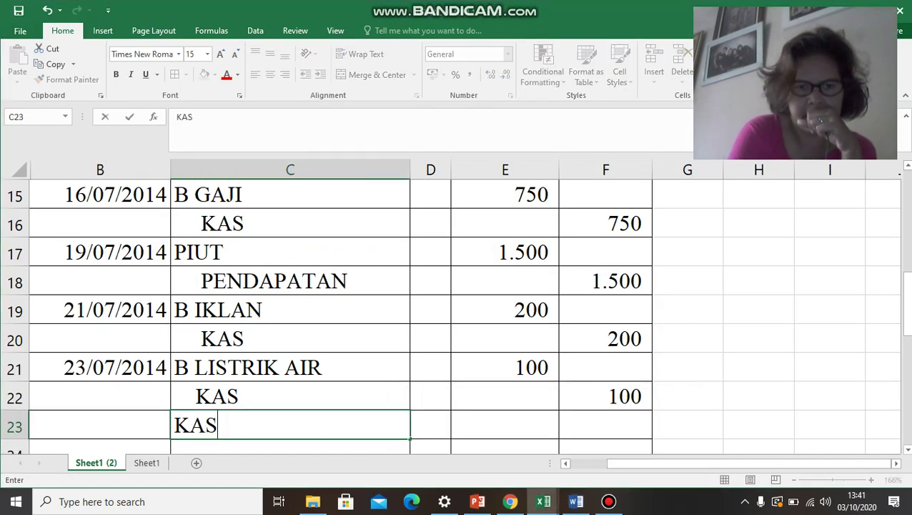
{"action": "key", "text": "Tab"}
{"action": "key", "text": "Tab"}
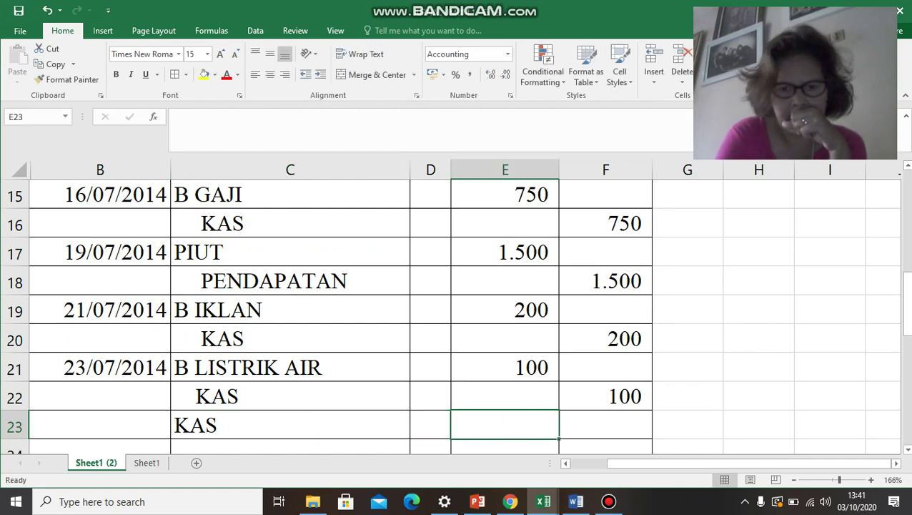
{"action": "type", "text": "600"}
{"action": "key", "text": "Down"}
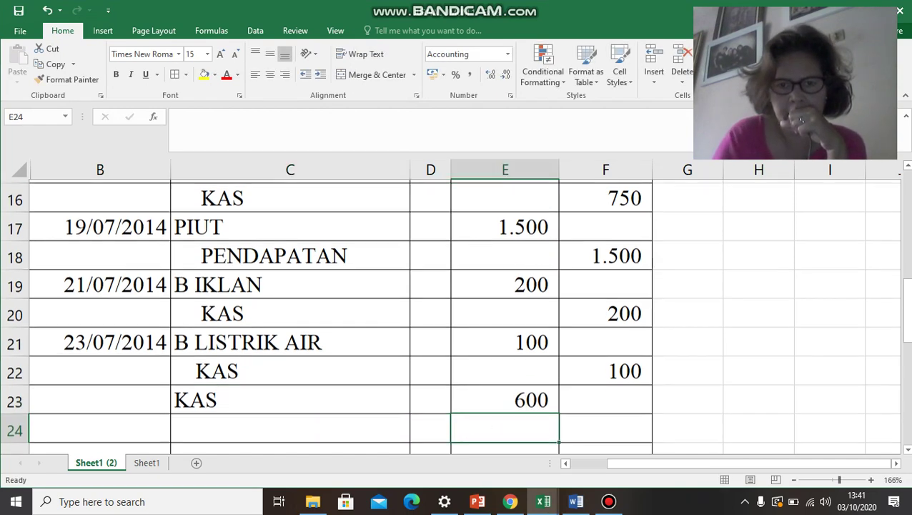
Step: Enter the indented credit account PENDAPATAN in C24 with a credit amount of 600 in F24
{"action": "key", "text": "Left"}
{"action": "key", "text": "Left"}
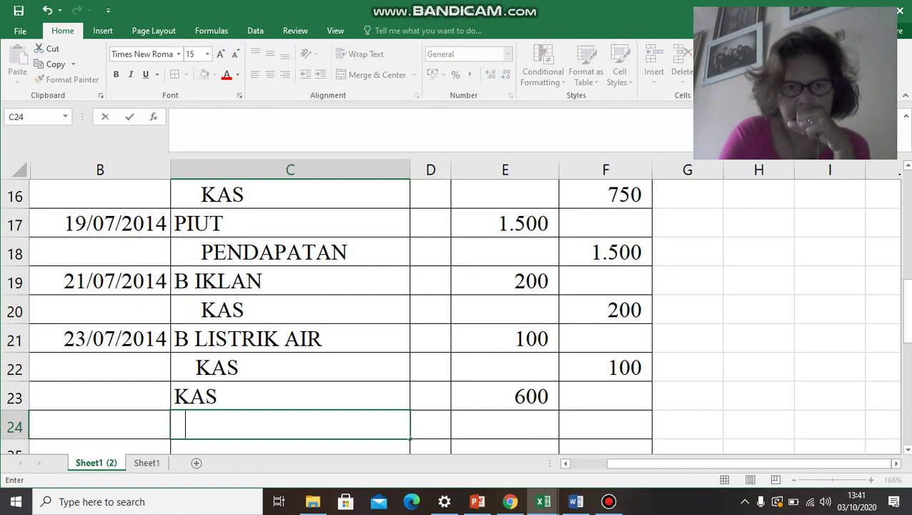
{"action": "type", "text": "PE"}
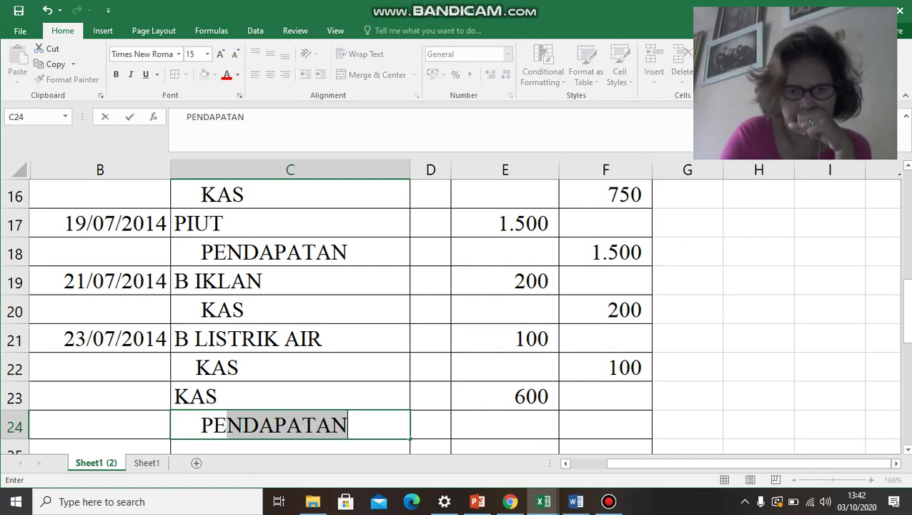
{"action": "key", "text": "Right"}
{"action": "key", "text": "Right"}
{"action": "key", "text": "Right"}
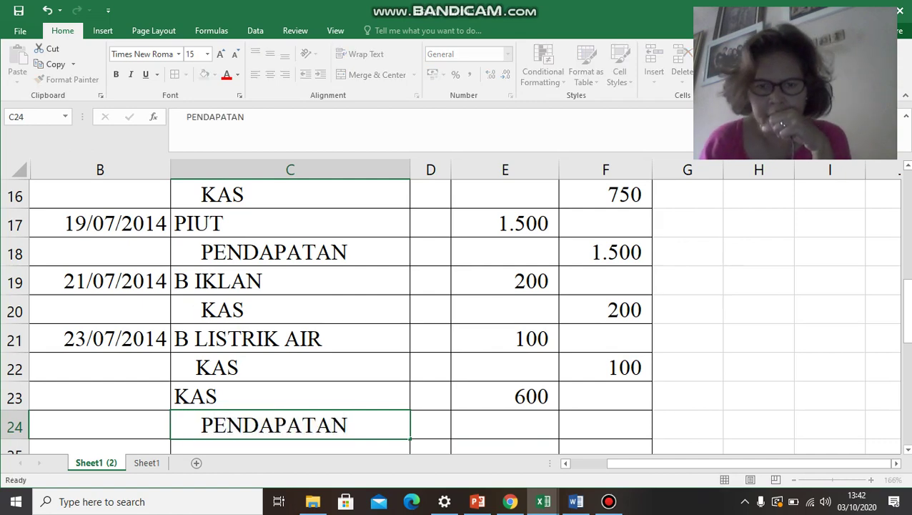
{"action": "type", "text": "600"}
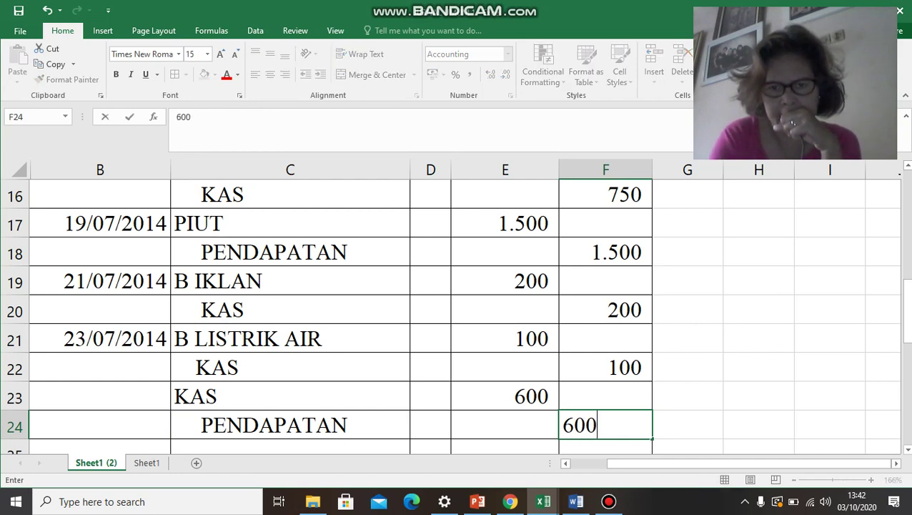
{"action": "key", "text": "Return"}
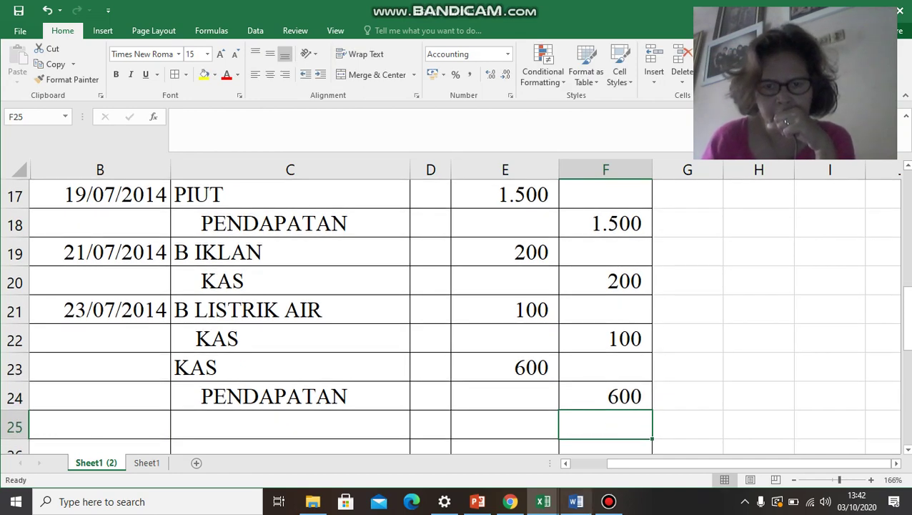
Step: Recheck the cash income transaction's date in Word, return to the Excel workbook, and enter 24/7/2014 in B23
{"action": "left_click", "coordinate": [576, 501]}
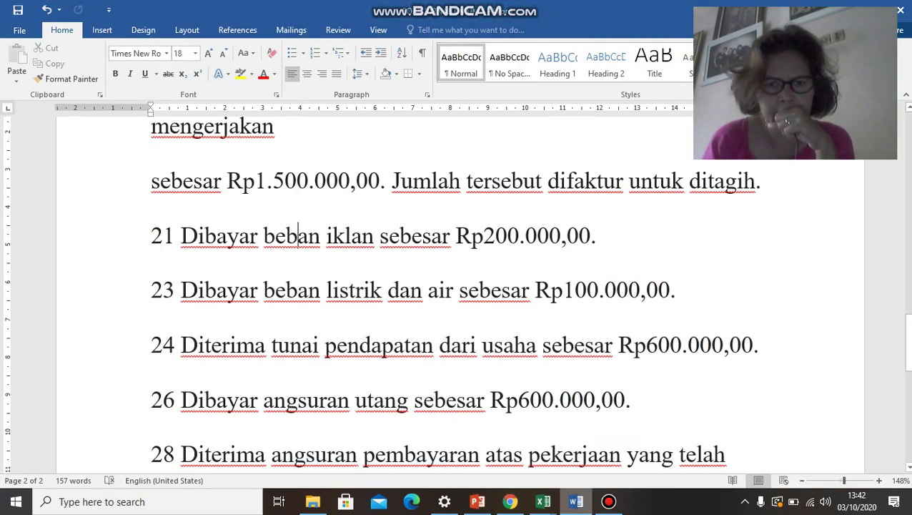
{"action": "mouse_move", "coordinate": [543, 501]}
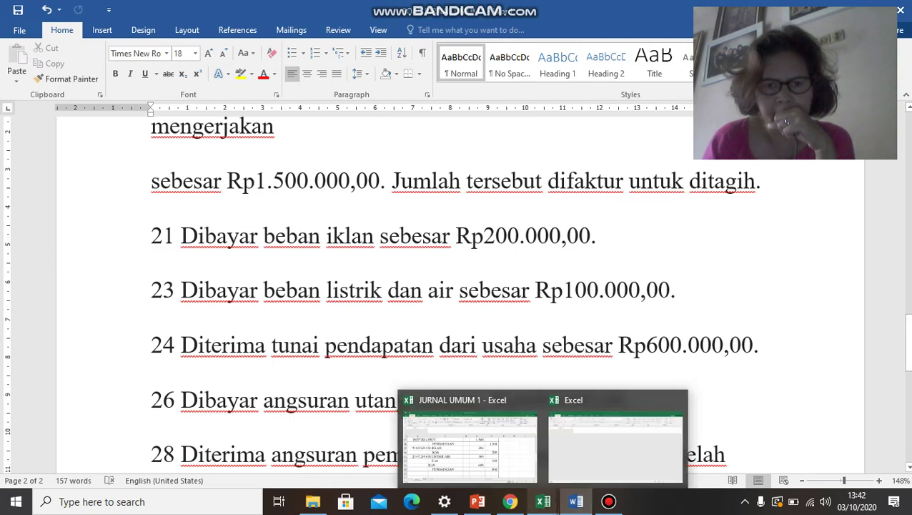
{"action": "left_click", "coordinate": [471, 446]}
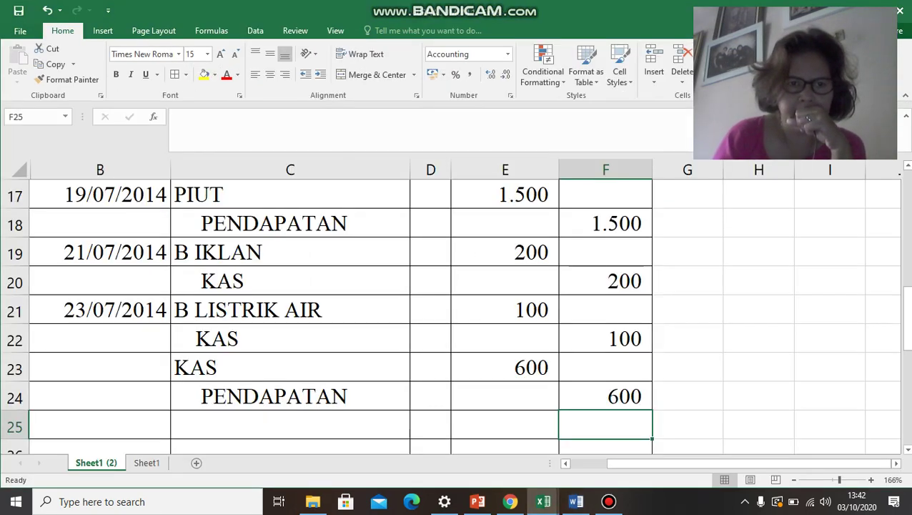
{"action": "left_click", "coordinate": [100, 368]}
{"action": "type", "text": "24"}
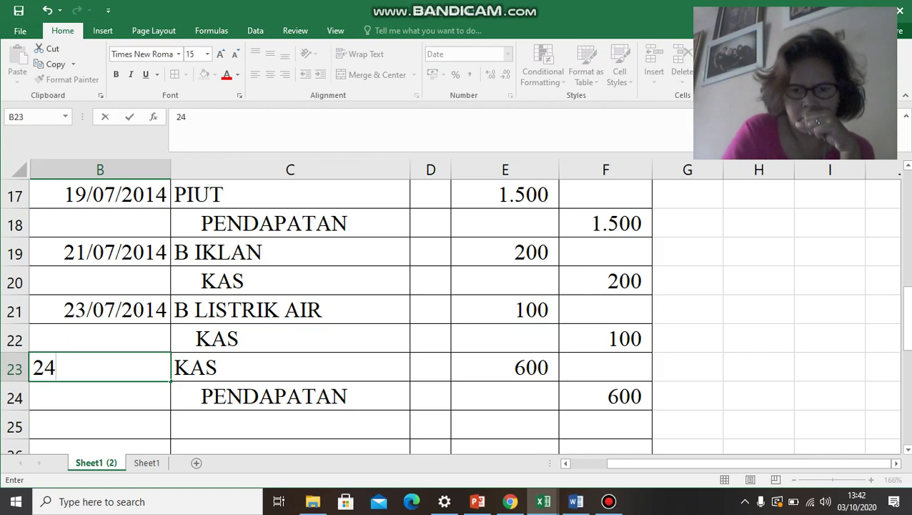
{"action": "type", "text": "/07/20"}
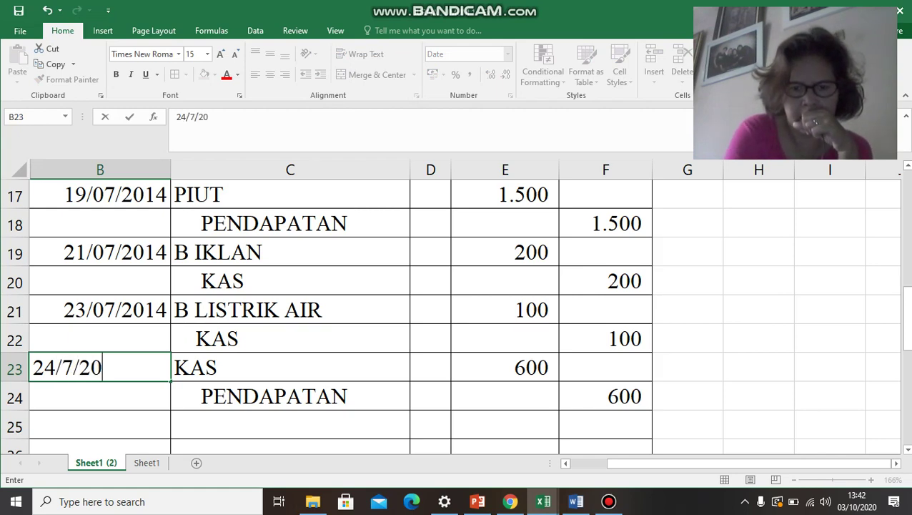
{"action": "type", "text": "14"}
{"action": "key", "text": "Return"}
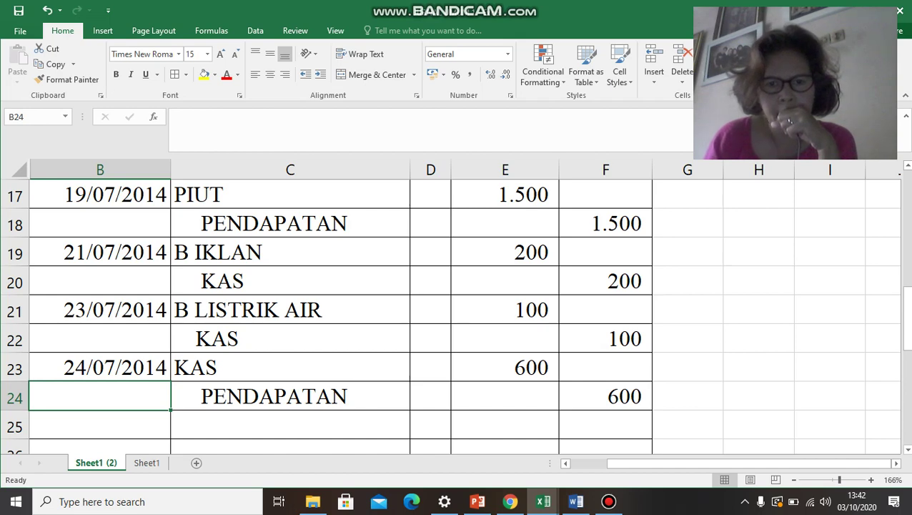
Step: Read the transaction dated 26 in Word, return to the JURNAL UMUM 1 Excel workbook, and enter 26/7/2014 in B25
{"action": "left_click", "coordinate": [577, 501]}
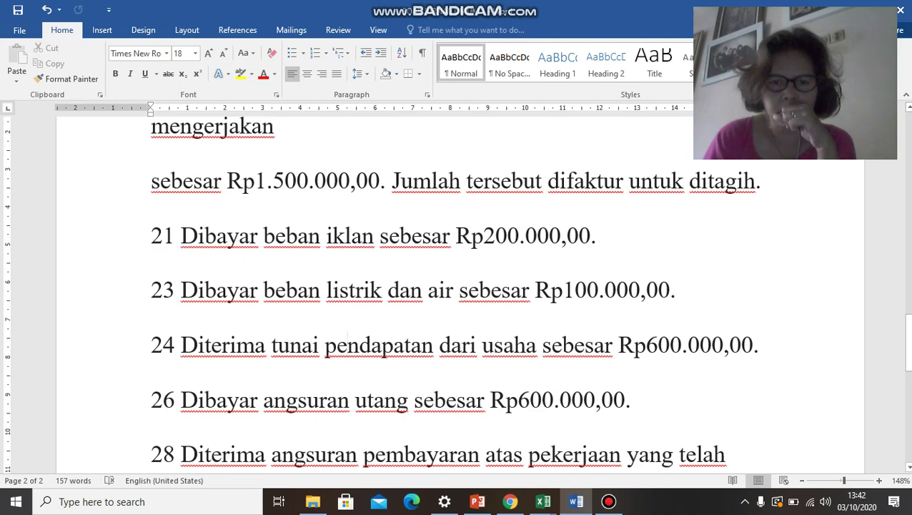
{"action": "mouse_move", "coordinate": [544, 501]}
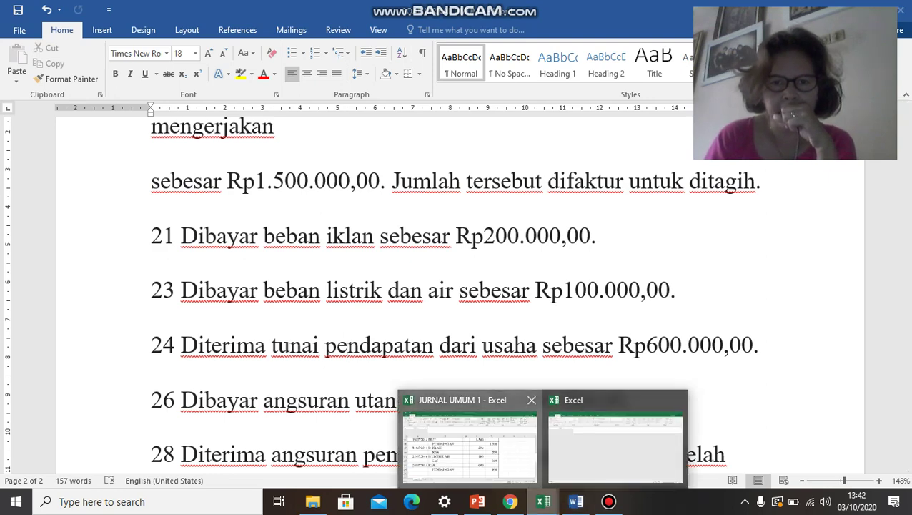
{"action": "left_click", "coordinate": [469, 445]}
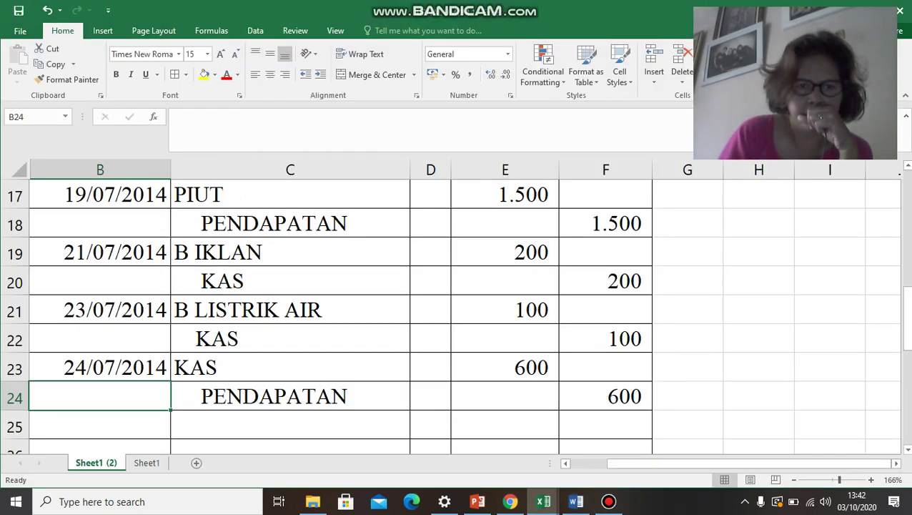
{"action": "key", "text": "Down"}
{"action": "type", "text": "26/"}
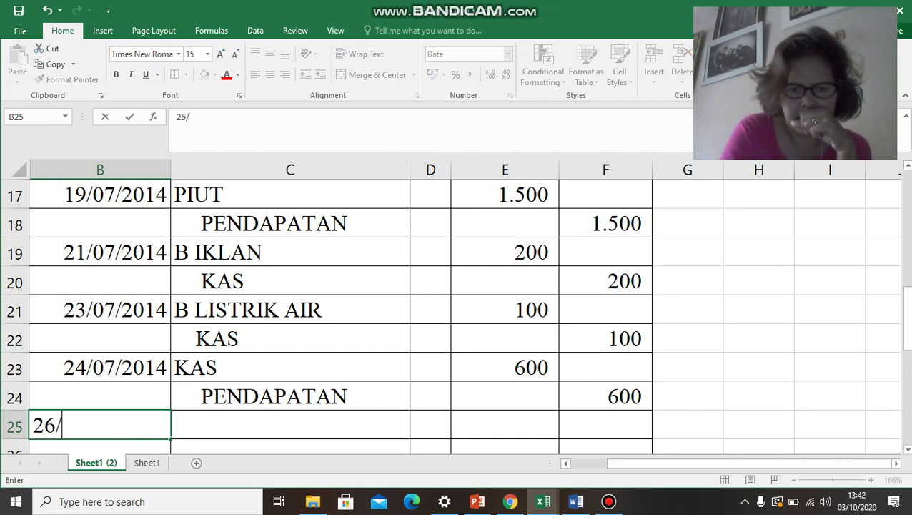
{"action": "type", "text": "7/"}
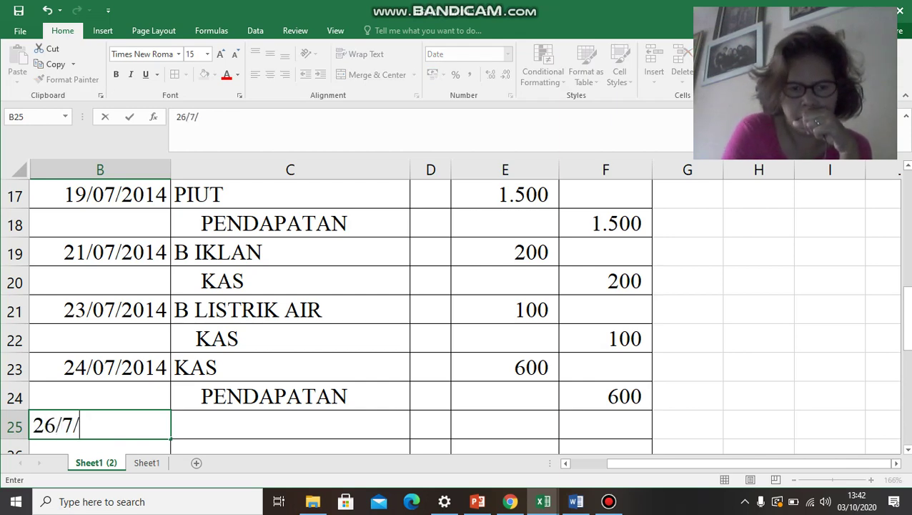
{"action": "type", "text": "2014"}
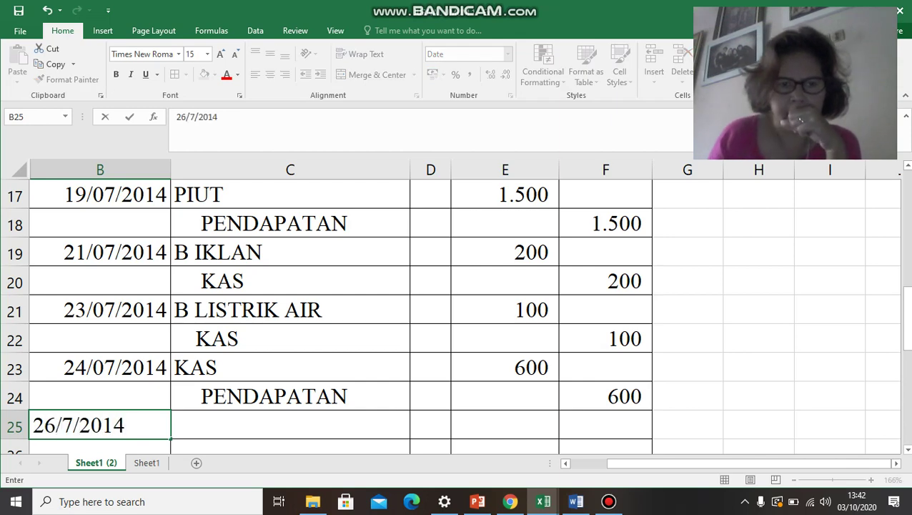
{"action": "key", "text": "Tab"}
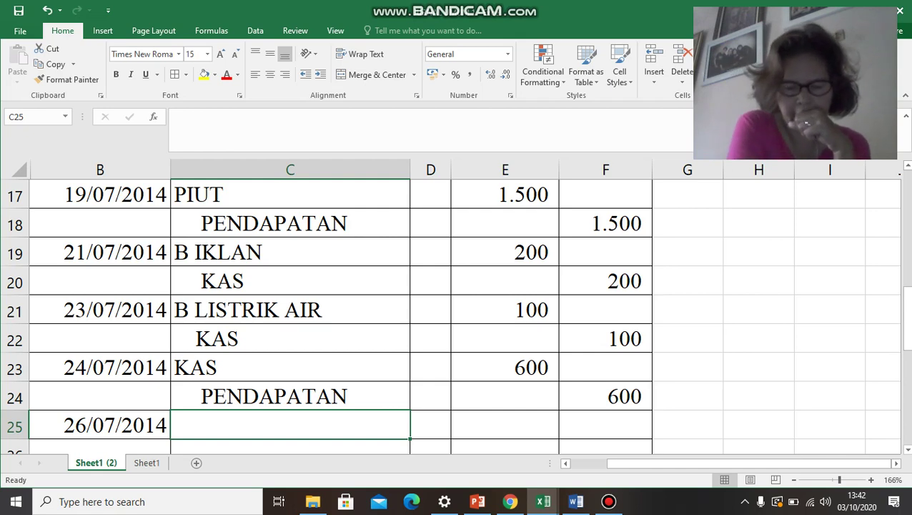
Step: Enter HUTANG in C25 with a debit amount of 600 in E25
{"action": "type", "text": "HUTANG"}
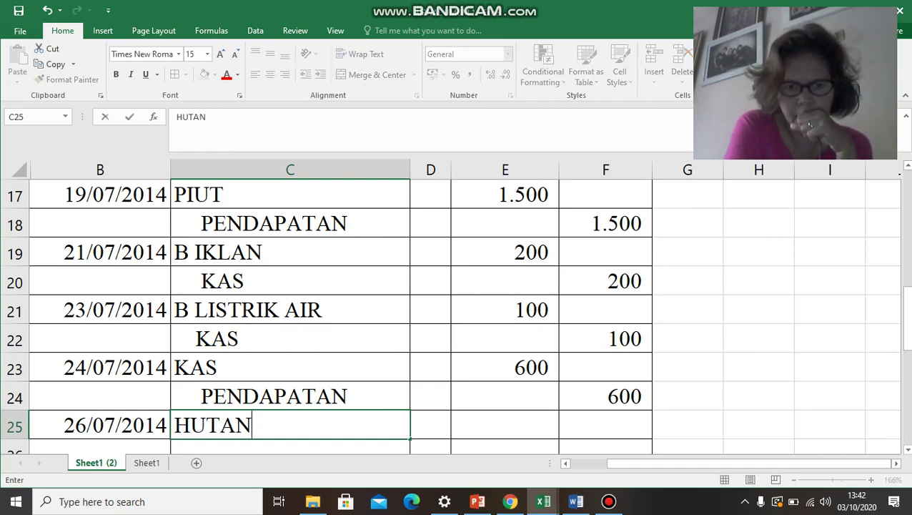
{"action": "key", "text": "Right"}
{"action": "key", "text": "Right"}
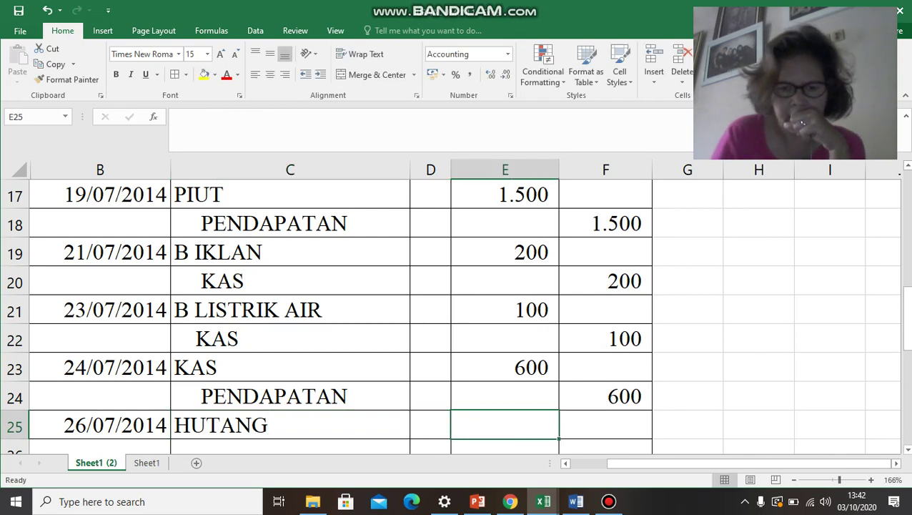
{"action": "type", "text": "600"}
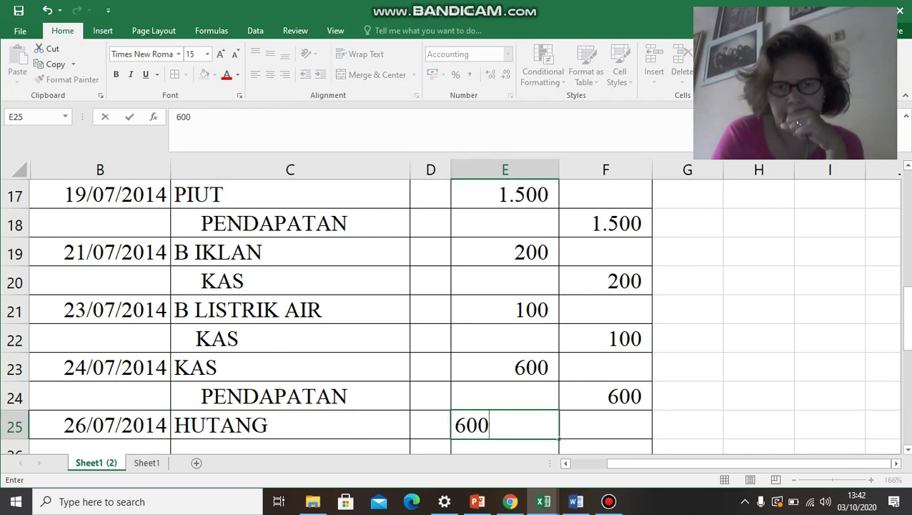
{"action": "key", "text": "Return"}
Step: Enter the indented credit account KAS in C26 with a credit amount of 600 in F26
{"action": "key", "text": "Left"}
{"action": "key", "text": "Left"}
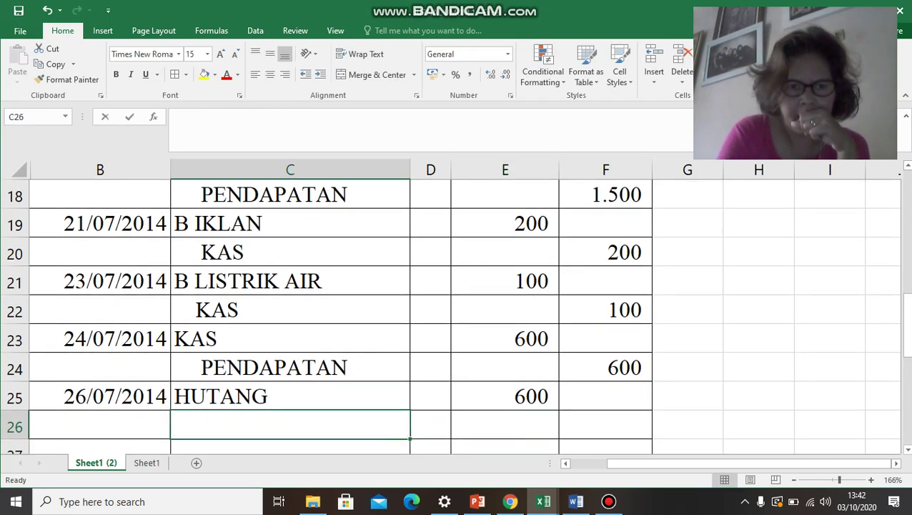
{"action": "type", "text": "KAS"}
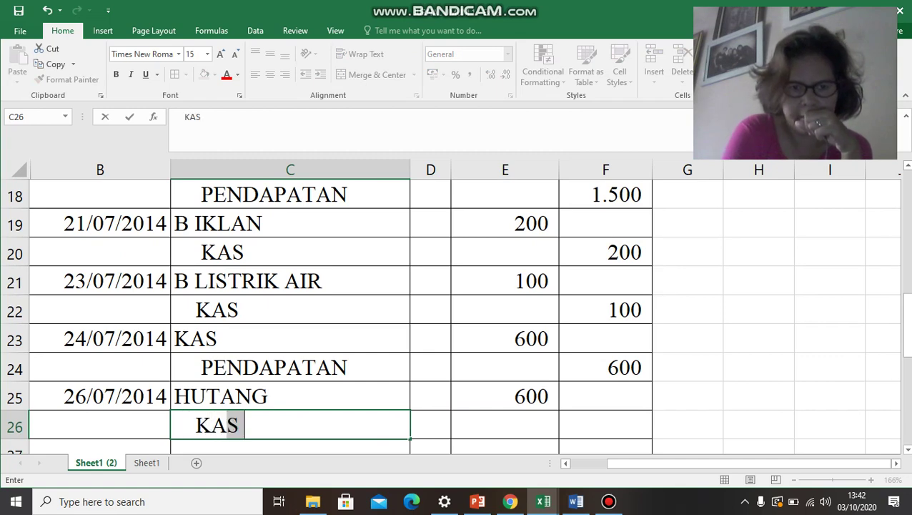
{"action": "key", "text": "Tab"}
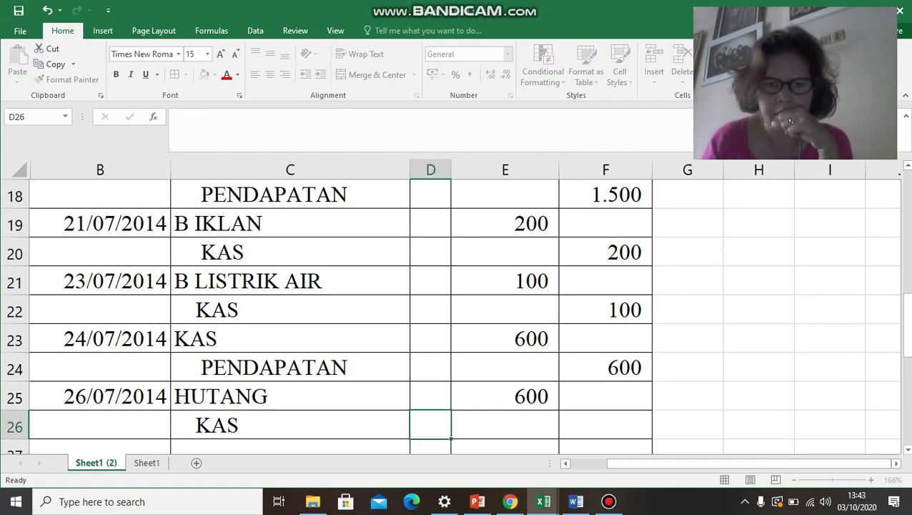
{"action": "key", "text": "Tab"}
{"action": "key", "text": "Tab"}
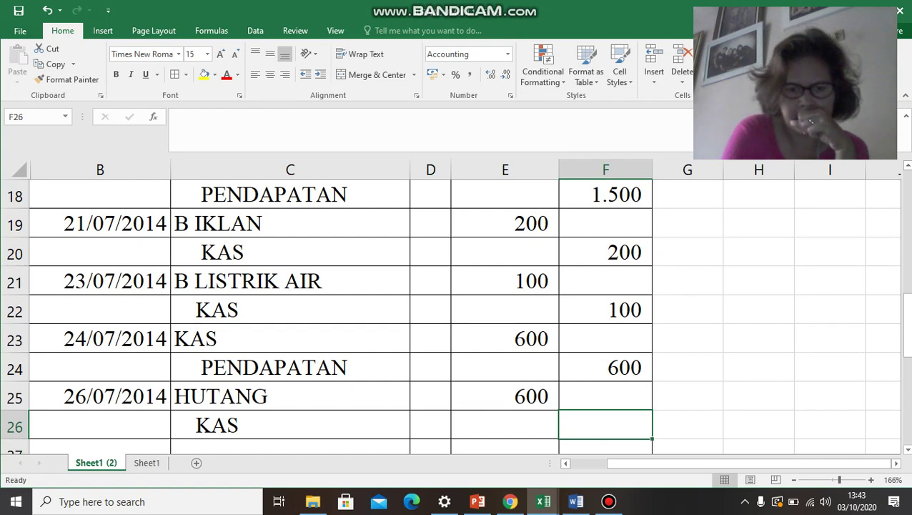
{"action": "type", "text": "600"}
{"action": "key", "text": "Return"}
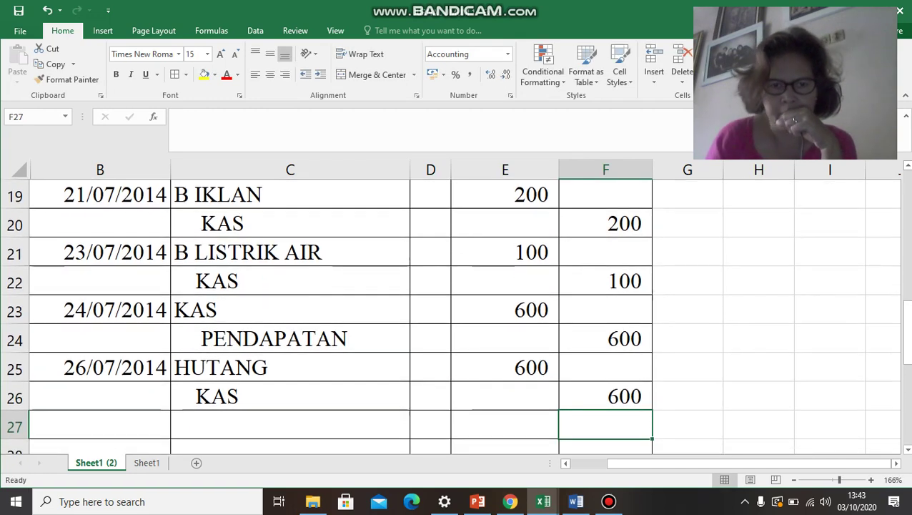
Step: Read the transaction dated 28 in Word, return to the JURNAL UMUM 1 Excel workbook, and enter 28/7/2014 in B27
{"action": "left_click", "coordinate": [100, 425]}
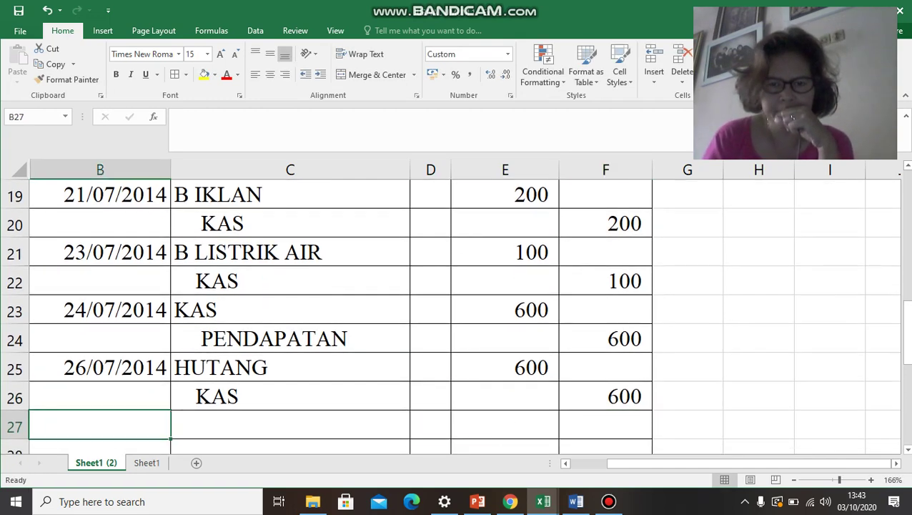
{"action": "mouse_move", "coordinate": [576, 501]}
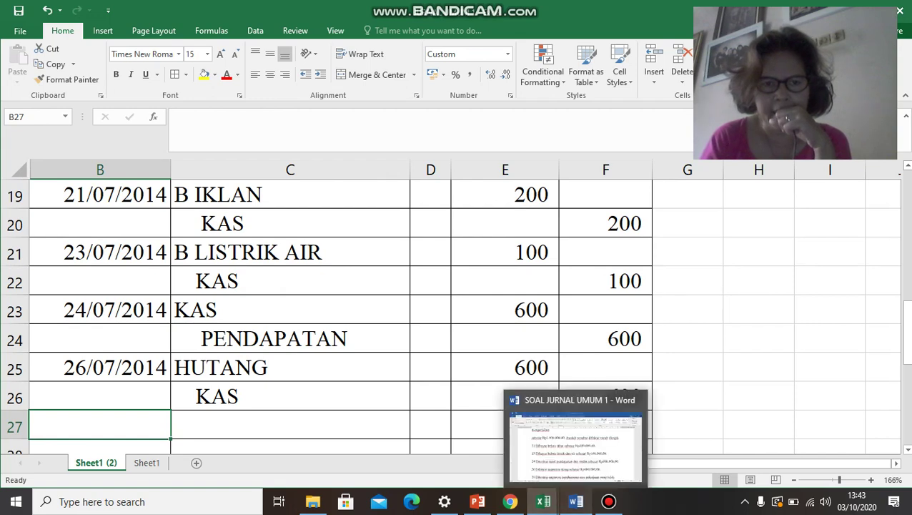
{"action": "left_click", "coordinate": [290, 425]}
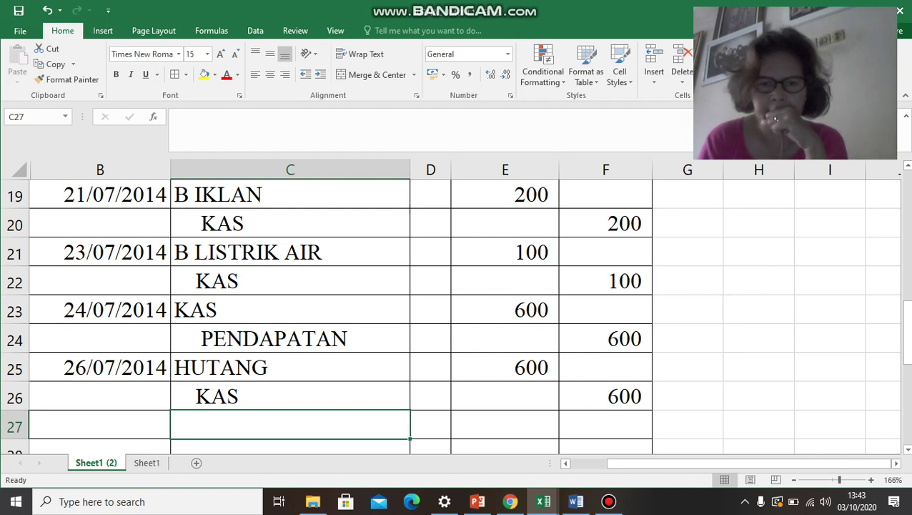
{"action": "mouse_move", "coordinate": [544, 501]}
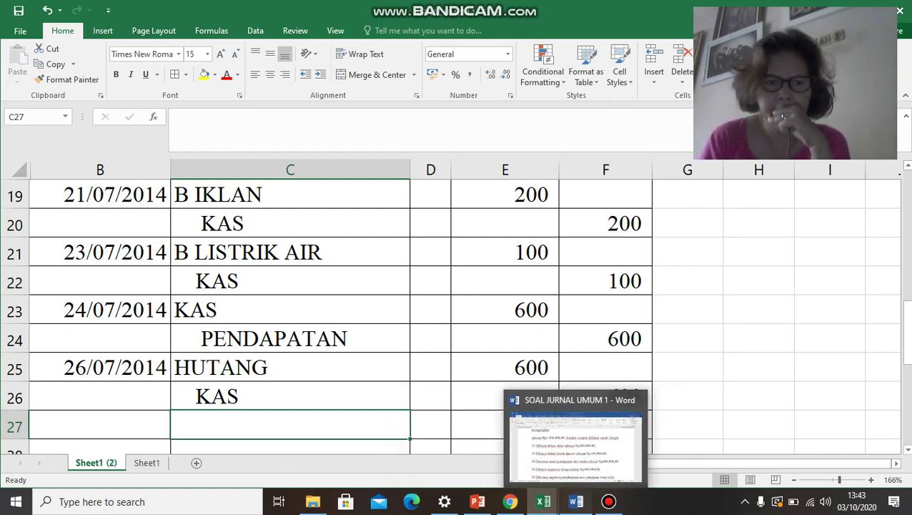
{"action": "left_click", "coordinate": [576, 501]}
{"action": "scroll", "coordinate": [457, 293], "scroll_direction": "down", "scroll_amount": 3}
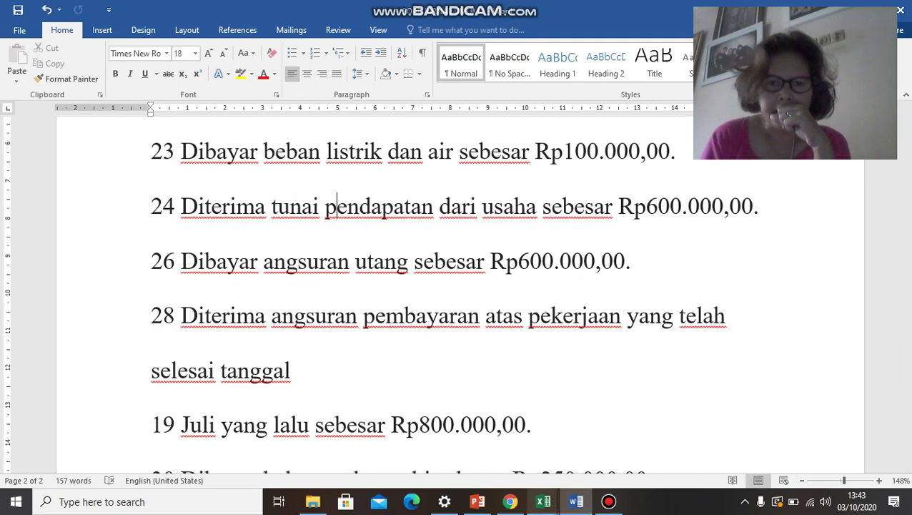
{"action": "mouse_move", "coordinate": [543, 501]}
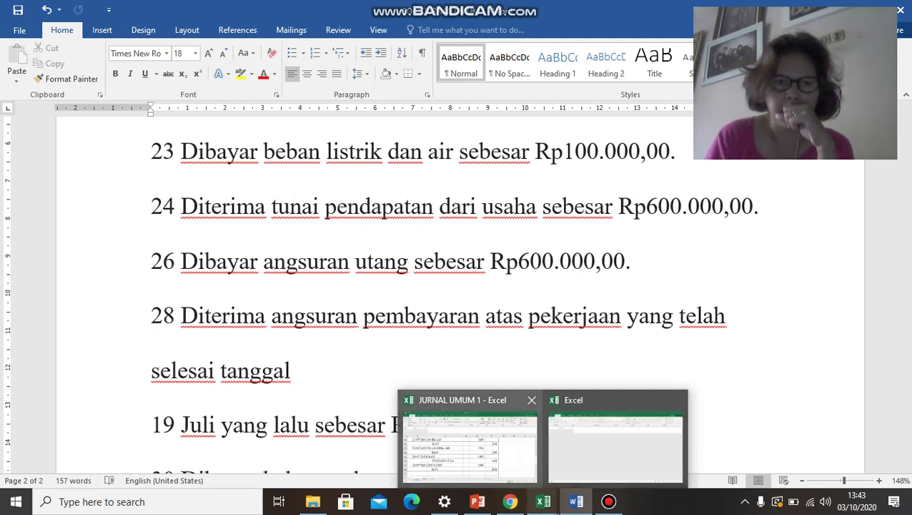
{"action": "left_click", "coordinate": [468, 440]}
{"action": "left_click", "coordinate": [100, 424]}
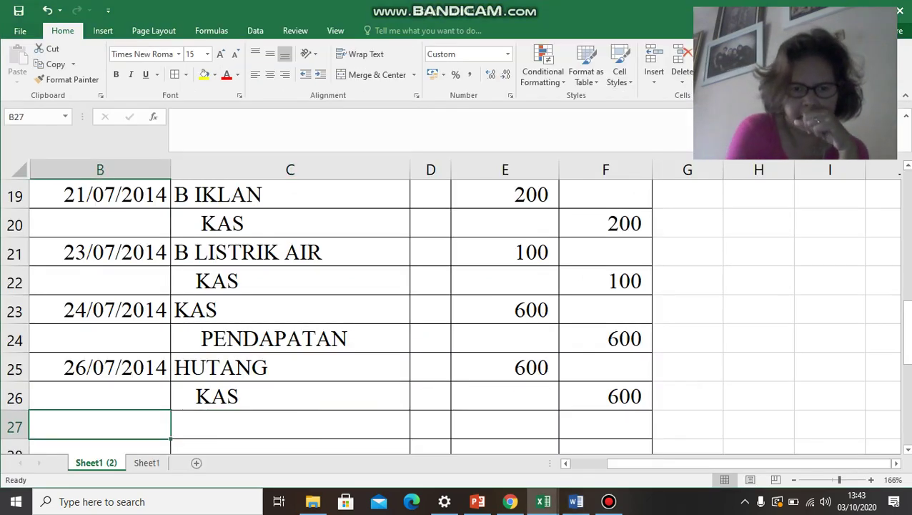
{"action": "type", "text": "28."}
{"action": "key", "text": "BackSpace"}
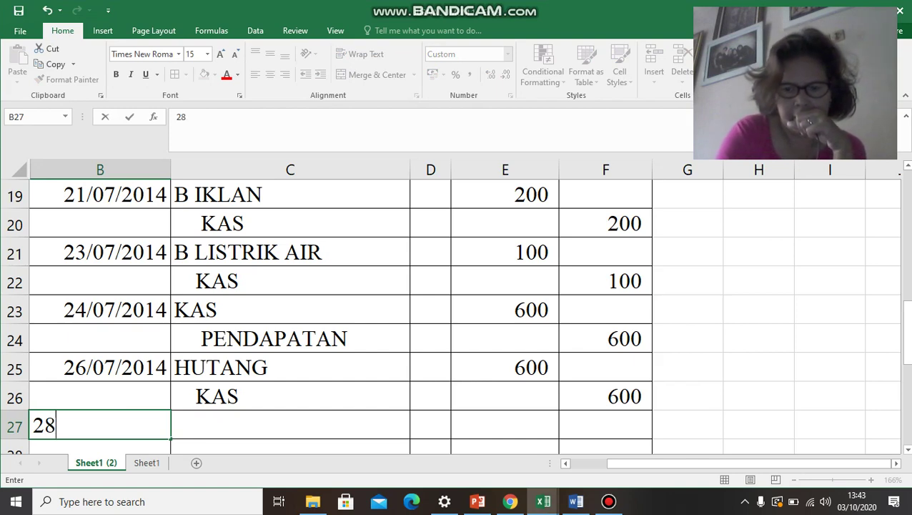
{"action": "type", "text": "/7/2"}
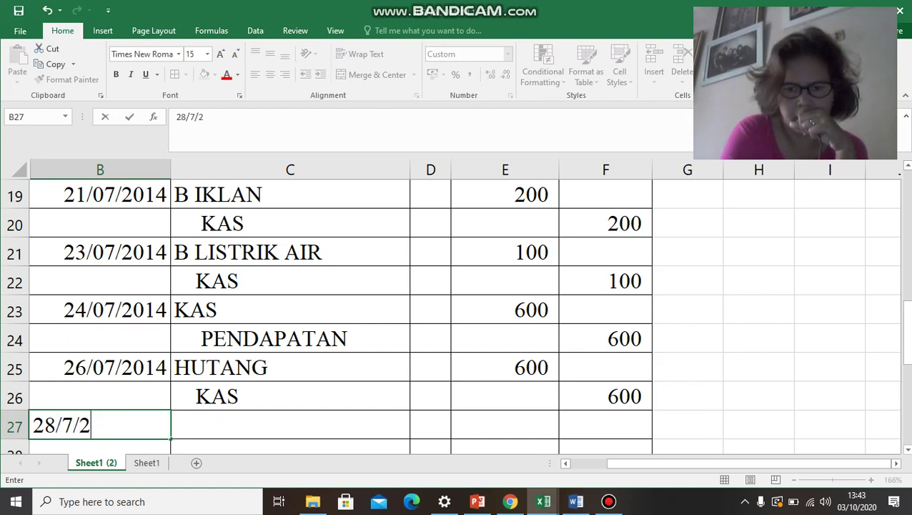
{"action": "type", "text": "014"}
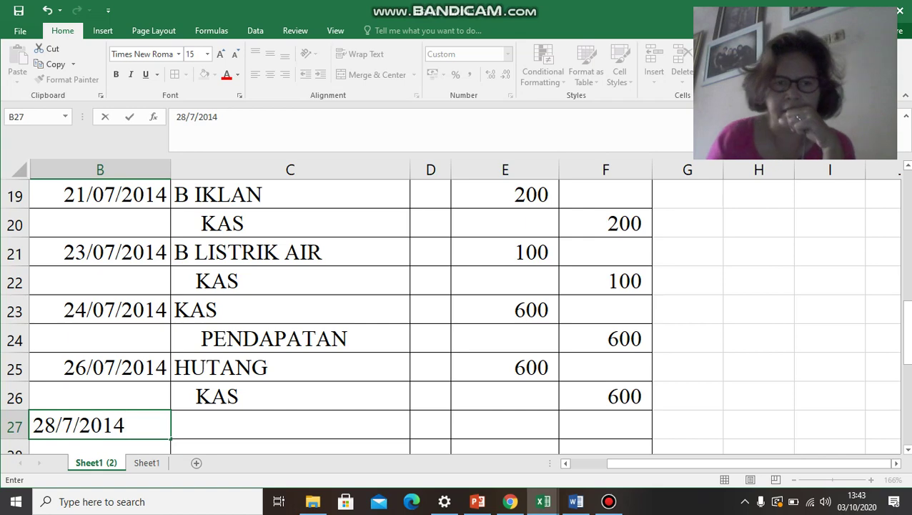
Step: Check the 19/07/2014 receivable entry in row 17, and enter KAS in C27 with a debit amount of 800 in E27
{"action": "left_click", "coordinate": [290, 338]}
{"action": "scroll", "coordinate": [291, 339], "scroll_direction": "up", "scroll_amount": 2}
{"action": "left_click", "coordinate": [291, 309]}
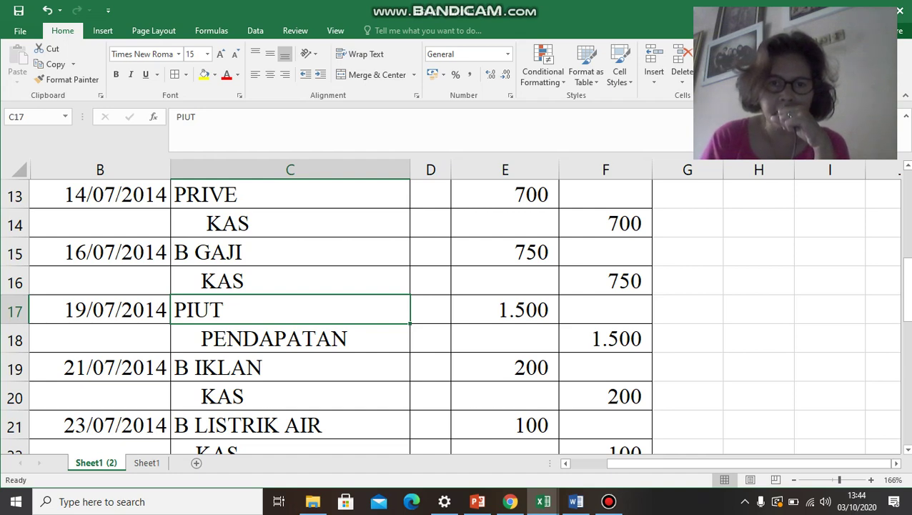
{"action": "left_click", "coordinate": [505, 309]}
{"action": "scroll", "coordinate": [458, 315], "scroll_direction": "down", "scroll_amount": 4}
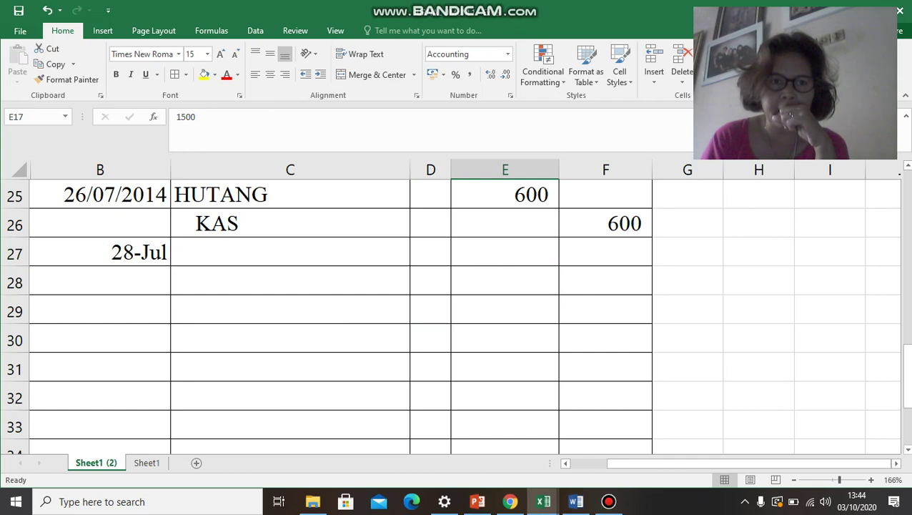
{"action": "left_click", "coordinate": [290, 253]}
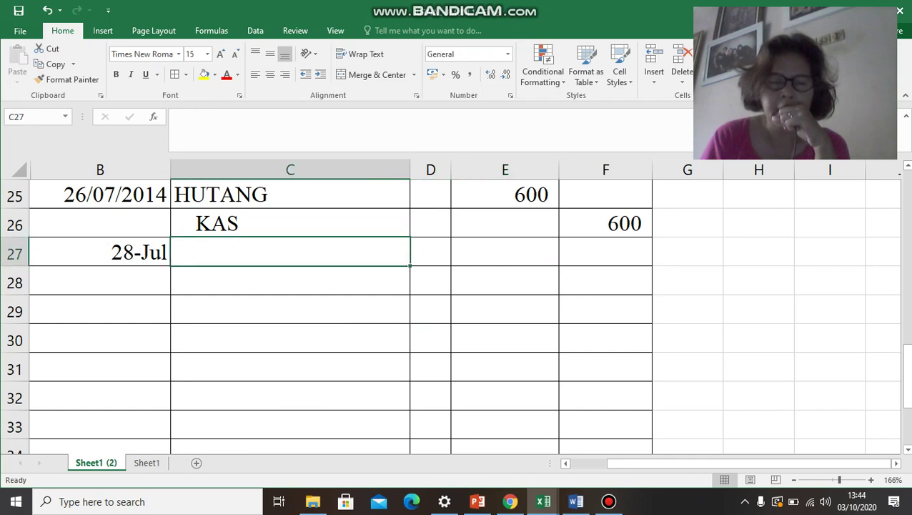
{"action": "scroll", "coordinate": [458, 315], "scroll_direction": "up", "scroll_amount": 5}
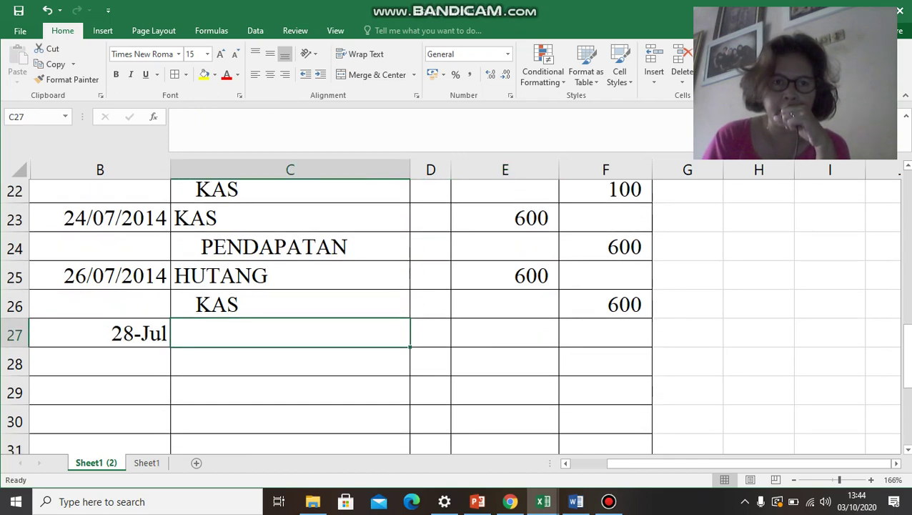
{"action": "scroll", "coordinate": [458, 314], "scroll_direction": "down", "scroll_amount": 4}
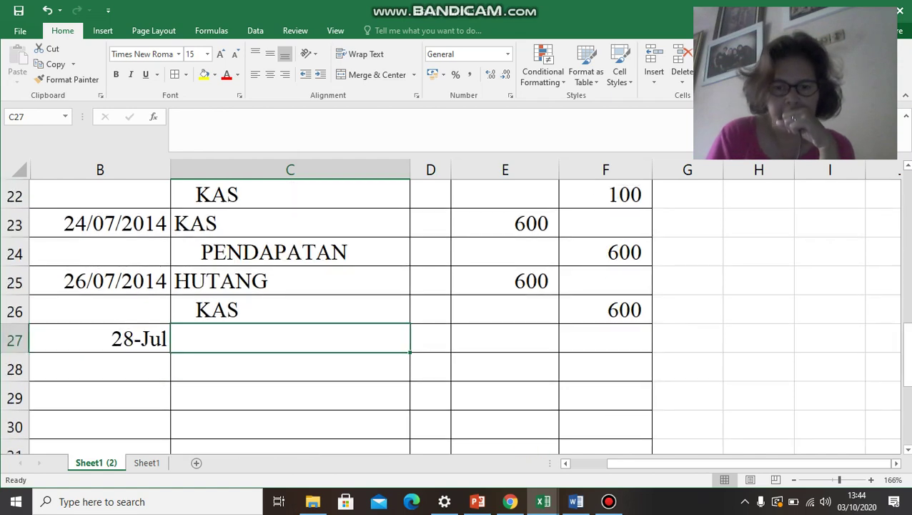
{"action": "type", "text": "KAS"}
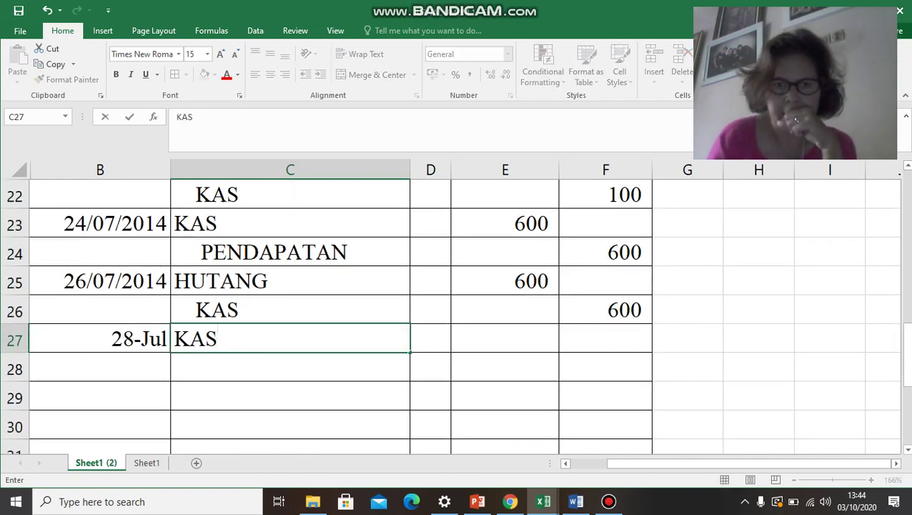
{"action": "left_click", "coordinate": [505, 338]}
{"action": "type", "text": "800"}
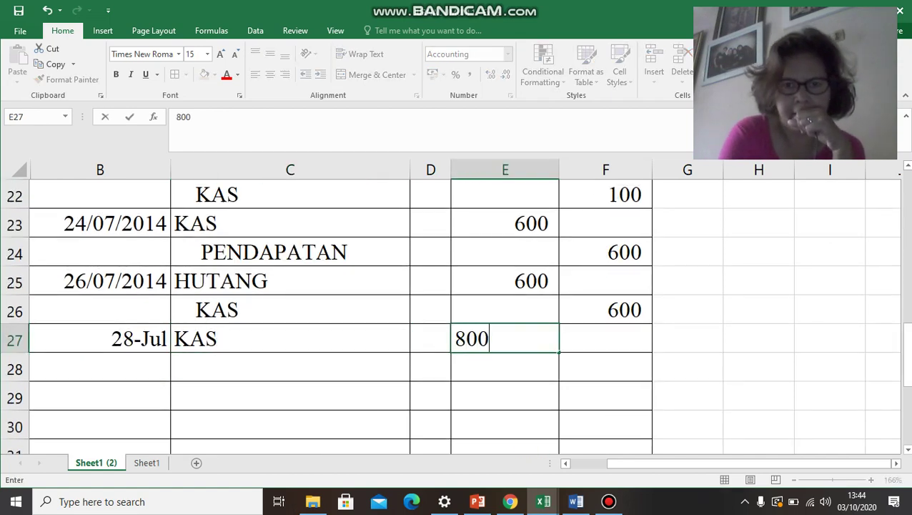
{"action": "key", "text": "Return"}
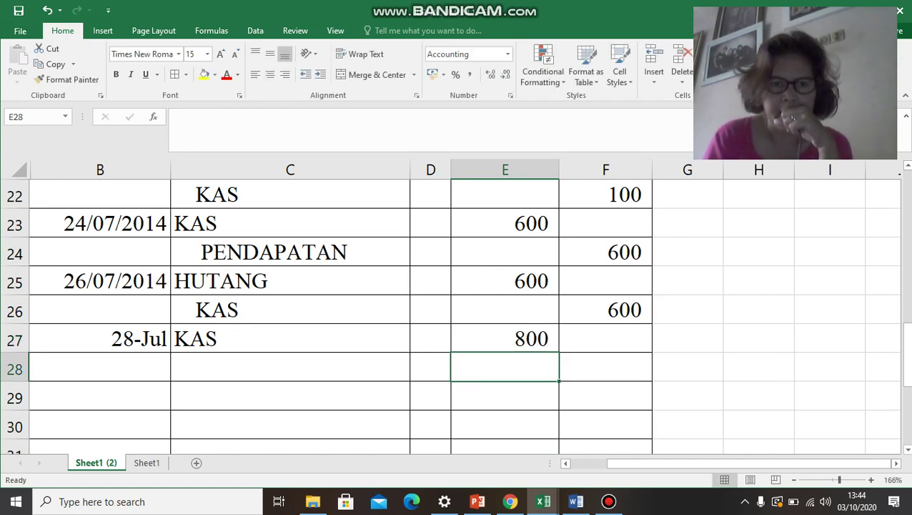
Step: Enter the indented credit account PIUTANG in C28 with a credit amount of 800 in F28
{"action": "left_click", "coordinate": [290, 367]}
{"action": "type", "text": "PIU"}
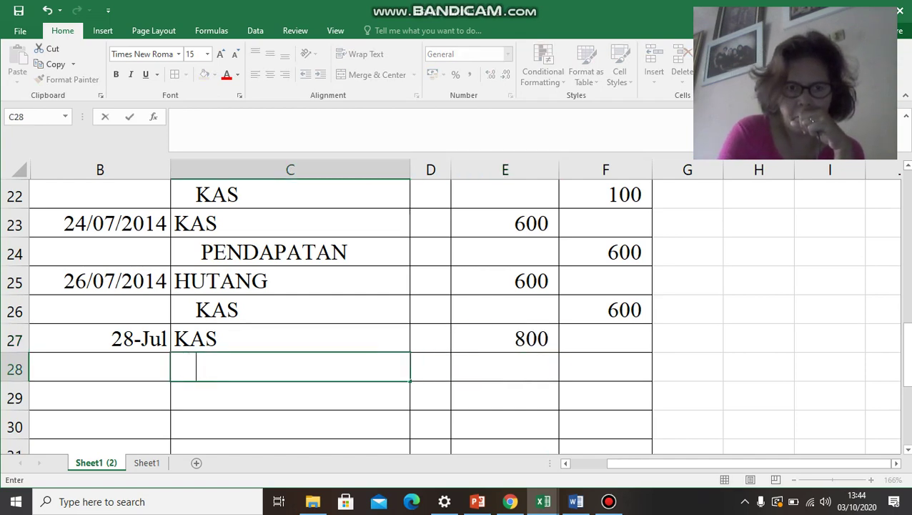
{"action": "type", "text": "TANG"}
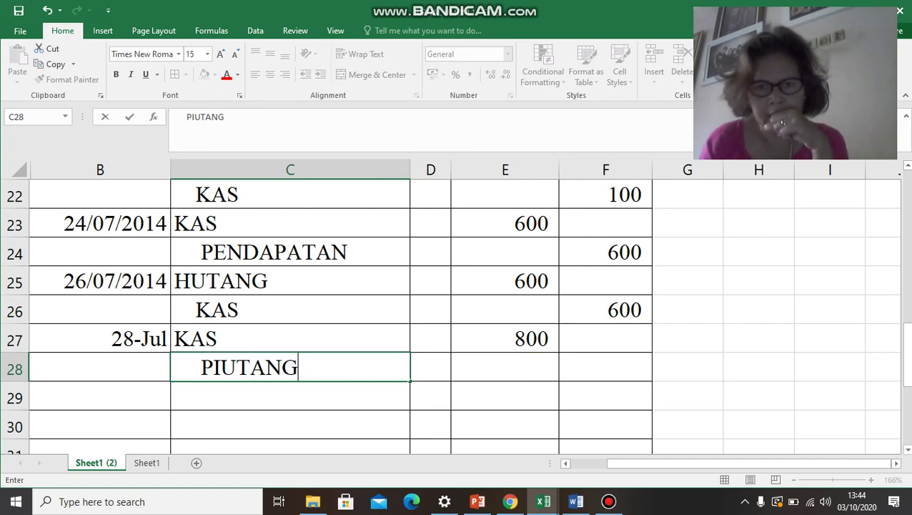
{"action": "key", "text": "Right"}
{"action": "key", "text": "Right"}
{"action": "key", "text": "Right"}
{"action": "type", "text": "800"}
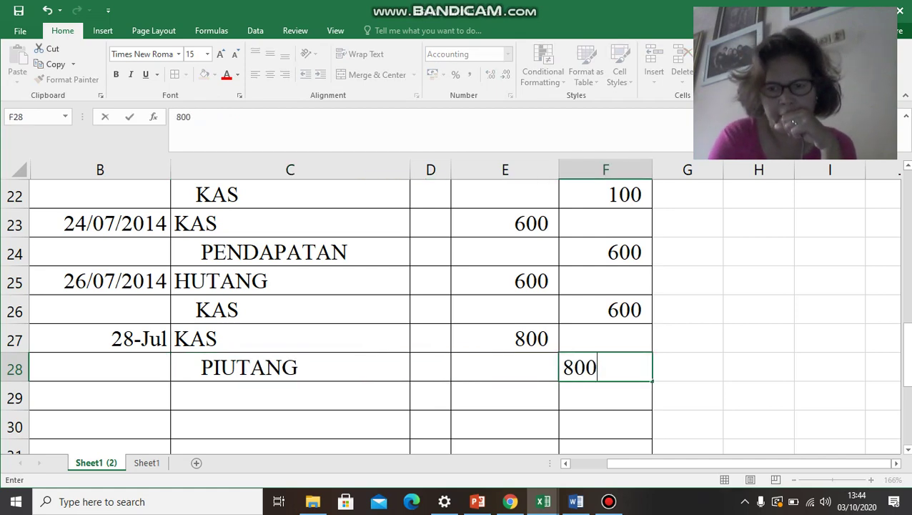
{"action": "key", "text": "Return"}
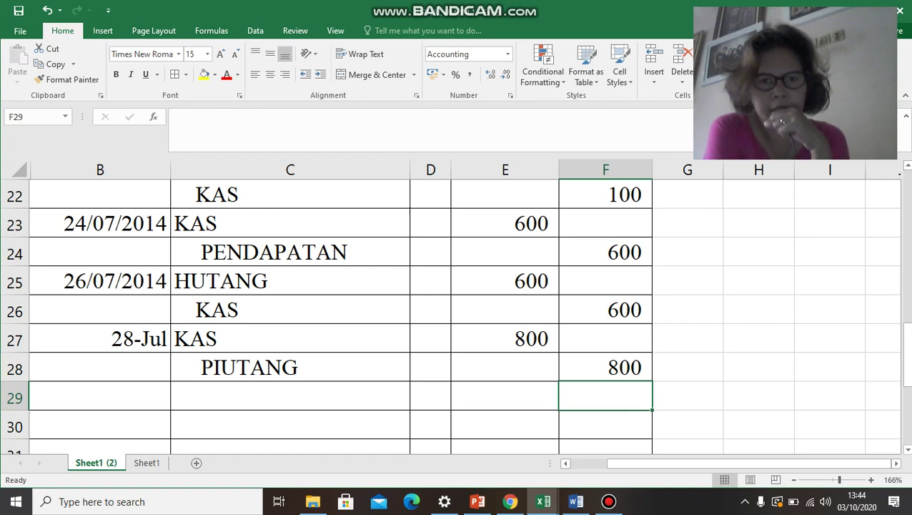
Step: Compare the 19/07/2014 receivable debit in row 17 with the PIUTANG credit in row 28
{"action": "scroll", "coordinate": [458, 315], "scroll_direction": "up", "scroll_amount": 7}
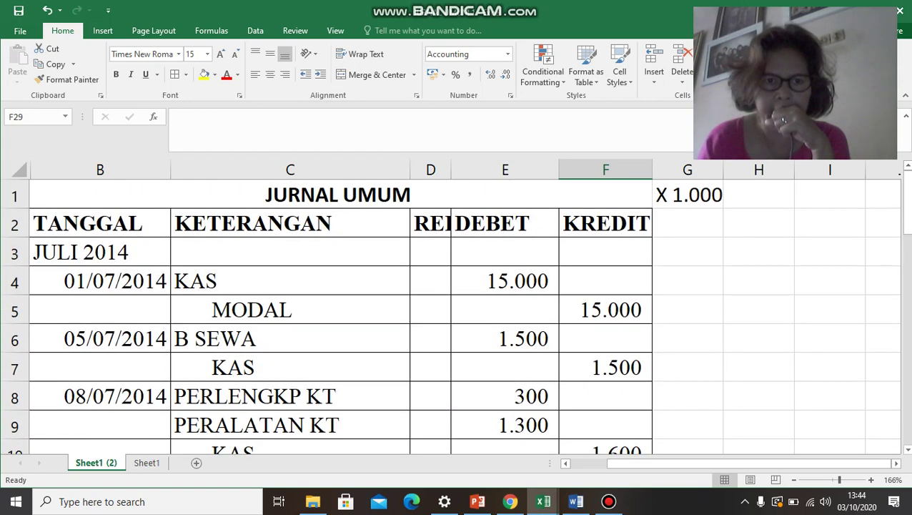
{"action": "scroll", "coordinate": [458, 315], "scroll_direction": "down", "scroll_amount": 4}
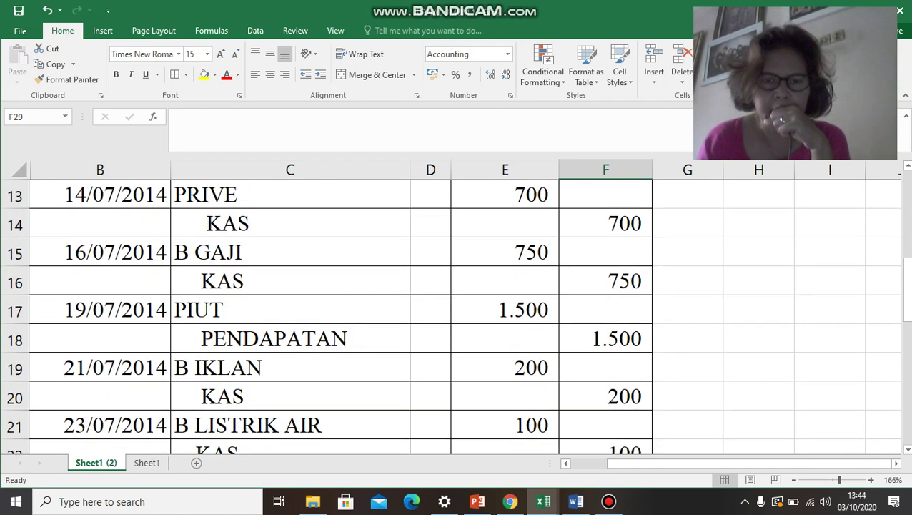
{"action": "left_click", "coordinate": [505, 310]}
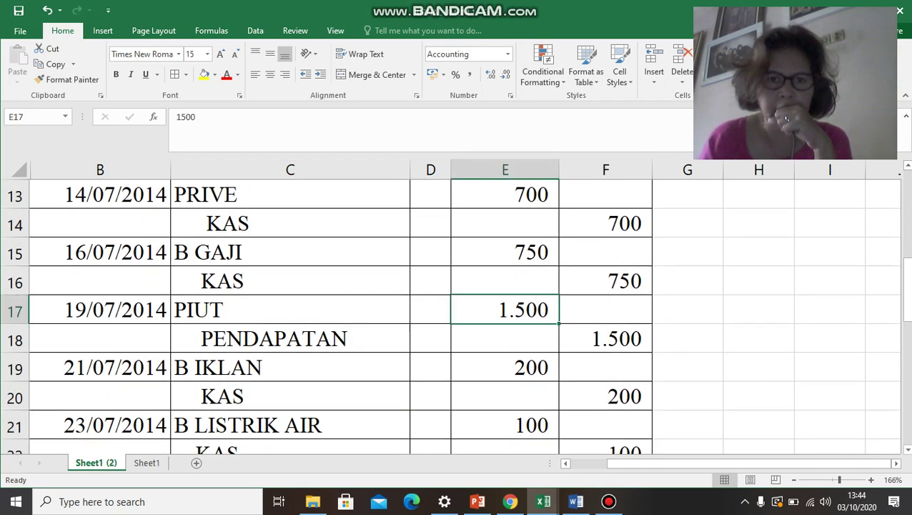
{"action": "scroll", "coordinate": [458, 314], "scroll_direction": "down", "scroll_amount": 4}
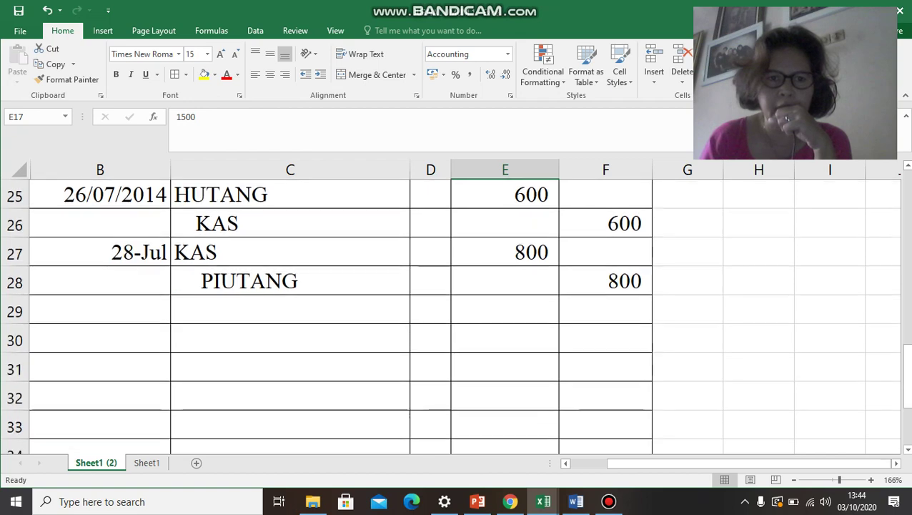
{"action": "left_click", "coordinate": [291, 280]}
{"action": "left_click", "coordinate": [605, 281]}
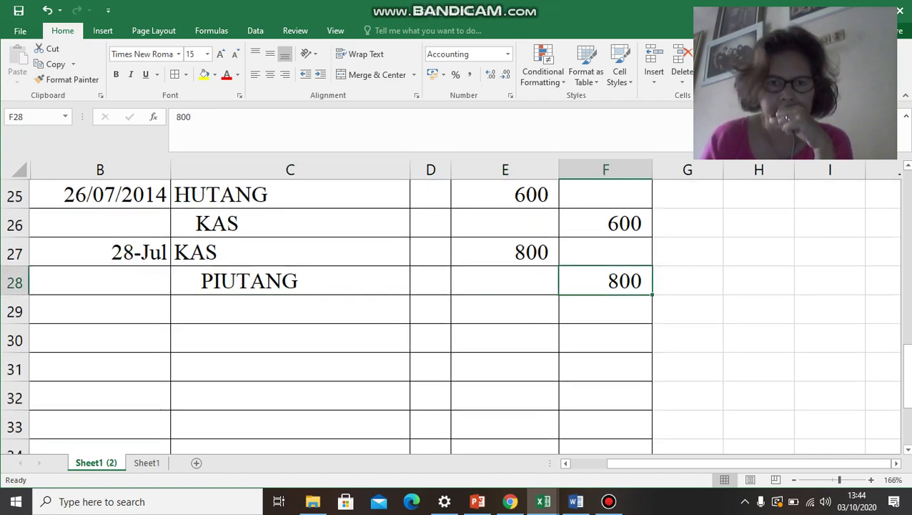
Step: Read the transaction dated 30 in Word, return to the Excel journal, and enter 30/7/2014 in B29
{"action": "left_click", "coordinate": [576, 501]}
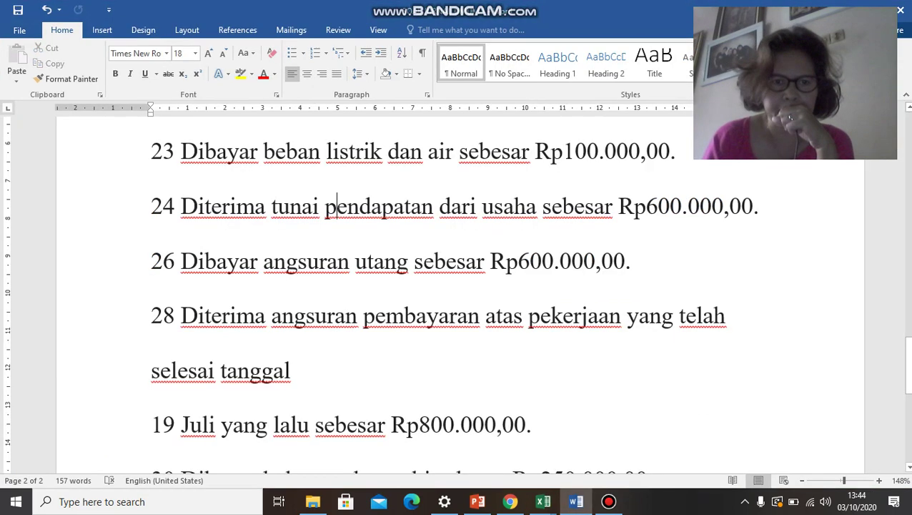
{"action": "left_click", "coordinate": [262, 369]}
{"action": "scroll", "coordinate": [261, 369], "scroll_direction": "down", "scroll_amount": 3}
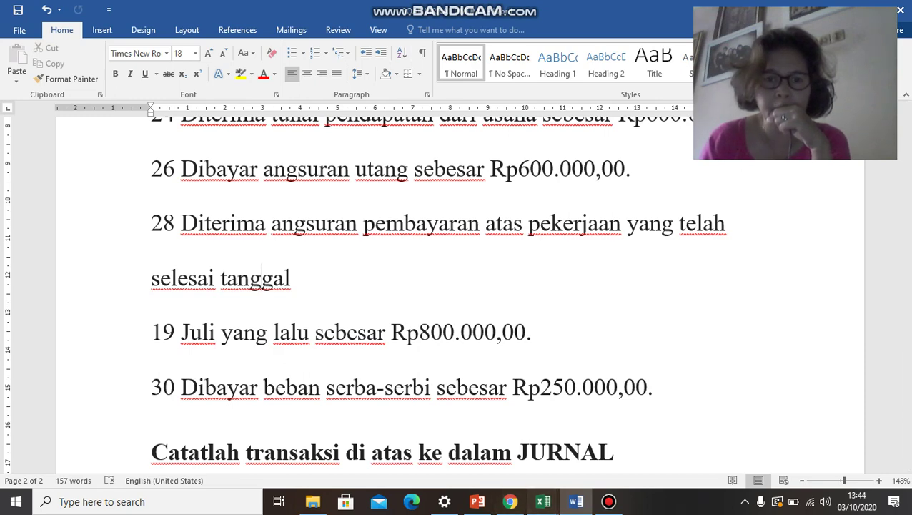
{"action": "mouse_move", "coordinate": [543, 501]}
{"action": "left_click", "coordinate": [476, 449]}
{"action": "left_click", "coordinate": [100, 309]}
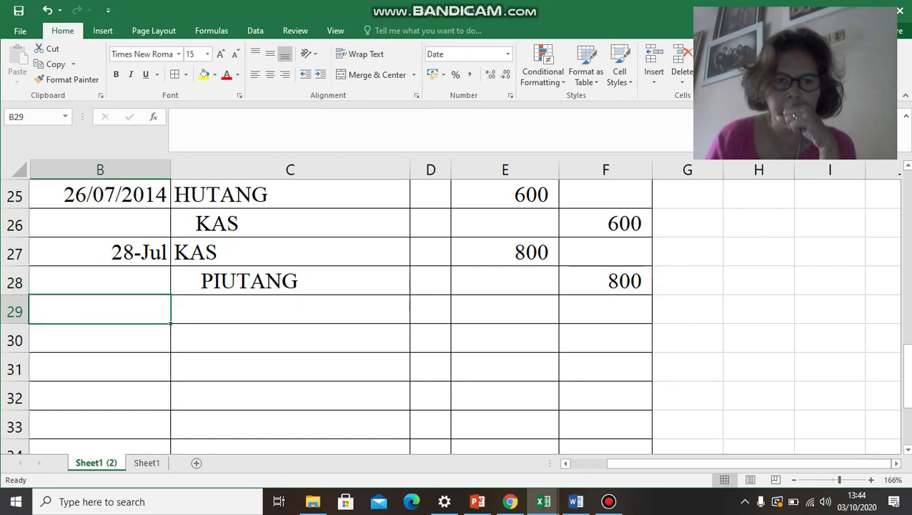
{"action": "type", "text": "30/07"}
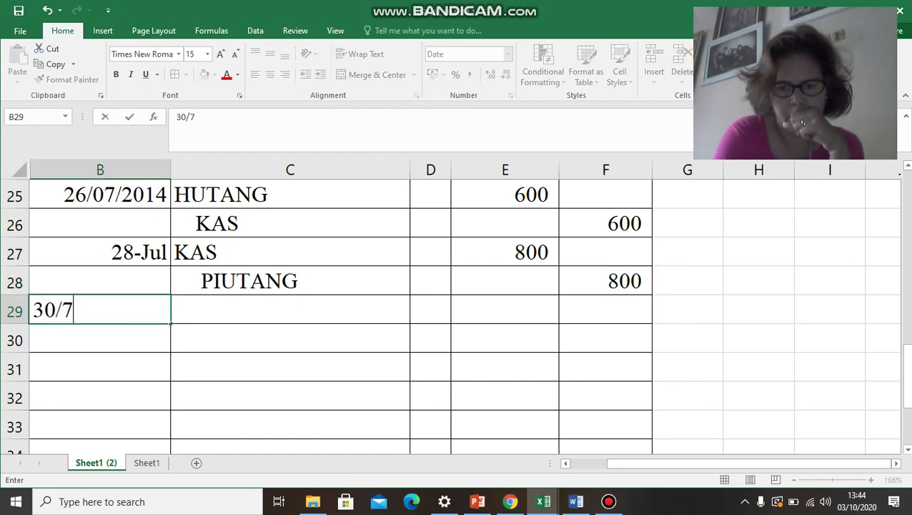
{"action": "type", "text": "/201"}
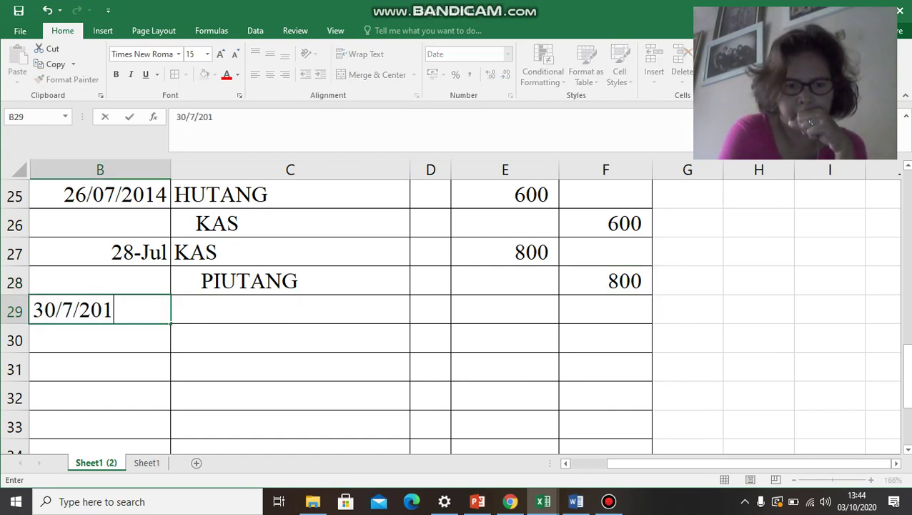
{"action": "type", "text": "4"}
{"action": "key", "text": "Tab"}
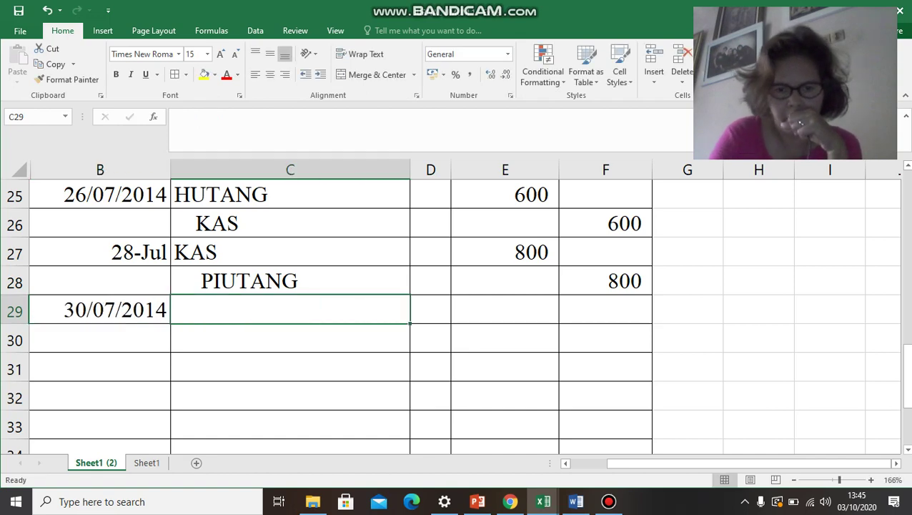
Step: Enter B SERBA SERBI in C29, check the expense amount in Word, and enter a debit of 250 in E29 in Excel
{"action": "type", "text": "B SERA"}
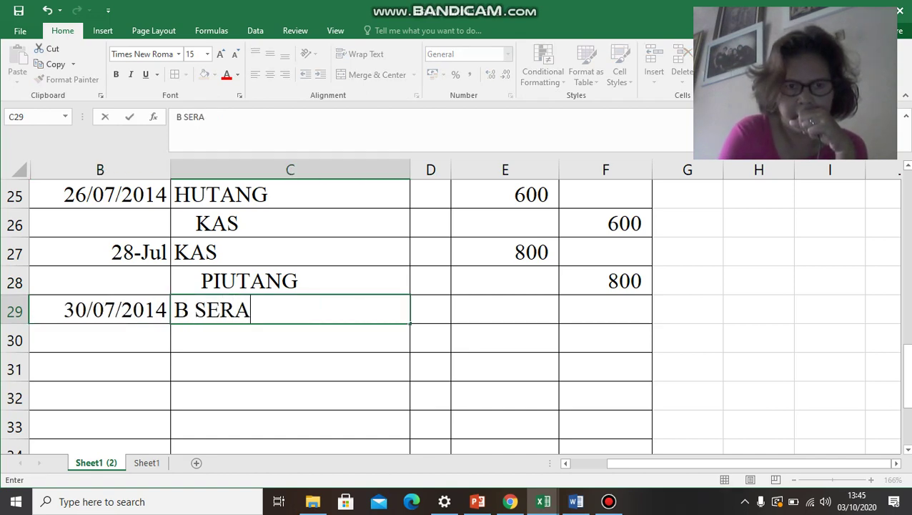
{"action": "key", "text": "BackSpace"}
{"action": "type", "text": "BA SER"}
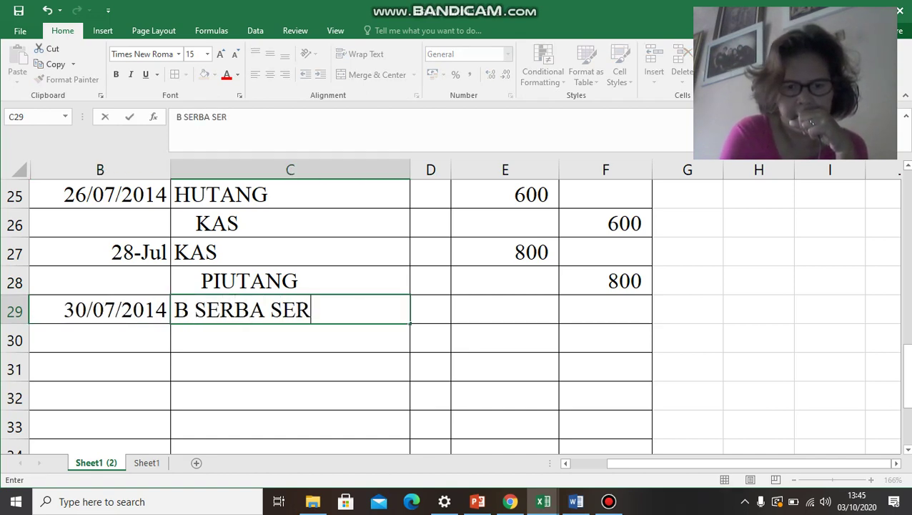
{"action": "type", "text": "BI"}
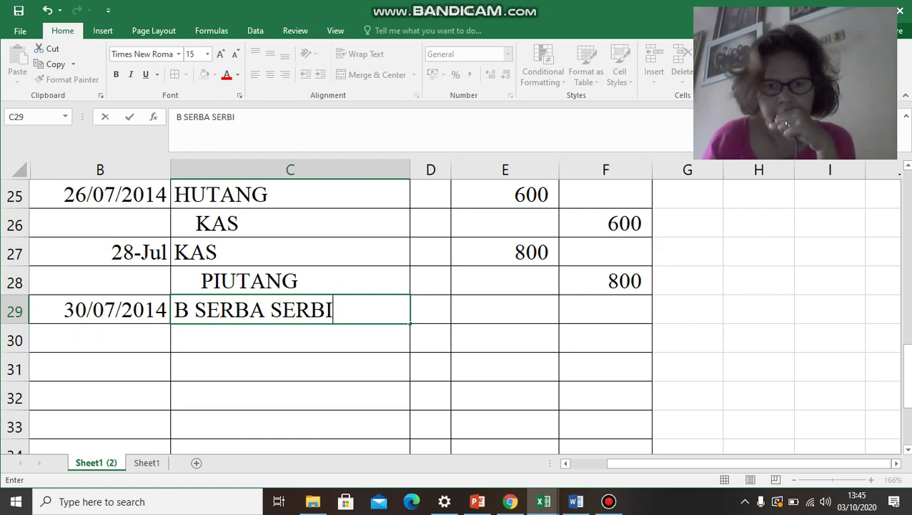
{"action": "left_click", "coordinate": [576, 501]}
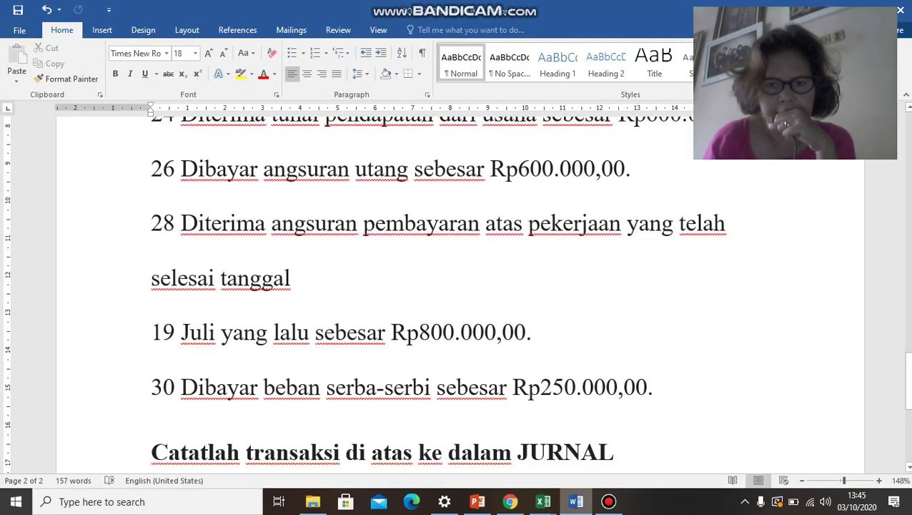
{"action": "left_click", "coordinate": [543, 501]}
{"action": "left_click", "coordinate": [468, 443]}
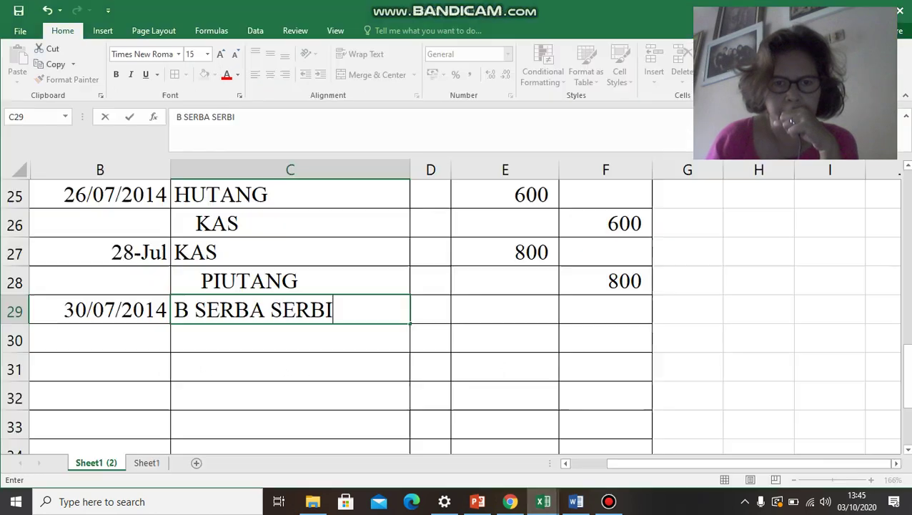
{"action": "left_click", "coordinate": [505, 310]}
{"action": "type", "text": "250"}
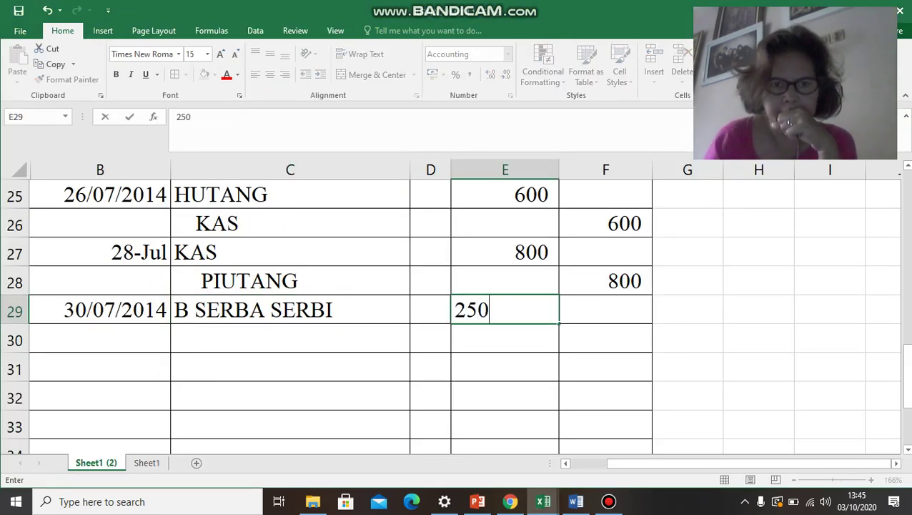
{"action": "key", "text": "Return"}
Step: Enter the indented credit account KAS in C30 with a credit amount of 250 in F30
{"action": "type", "text": "K"}
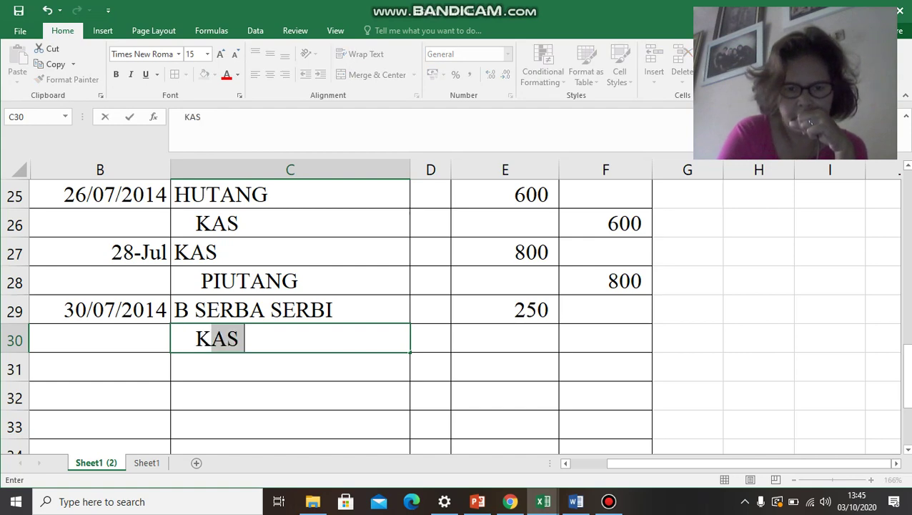
{"action": "type", "text": "AS"}
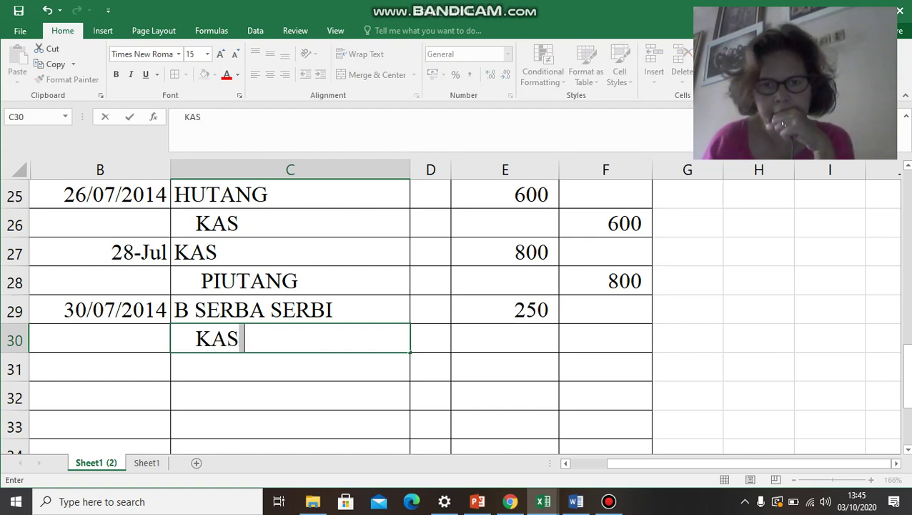
{"action": "key", "text": "Right"}
{"action": "key", "text": "Right"}
{"action": "key", "text": "Right"}
{"action": "type", "text": "250"}
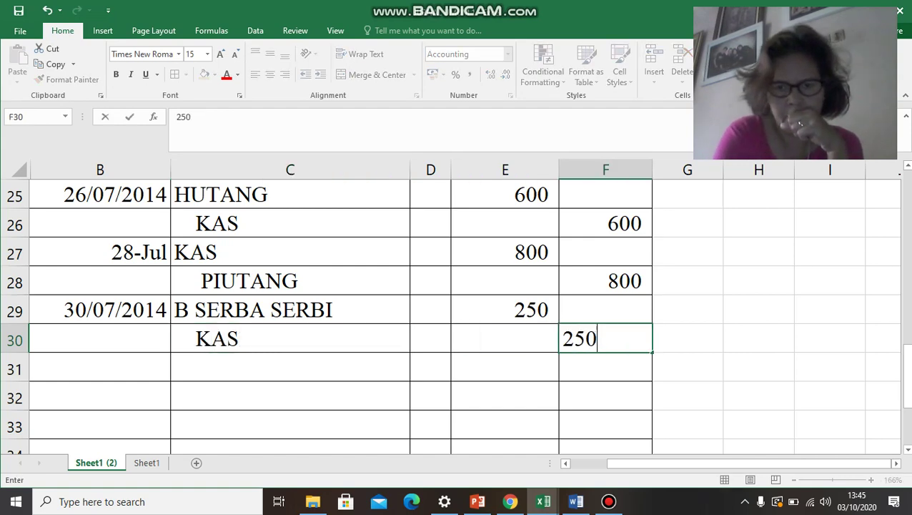
{"action": "key", "text": "Return"}
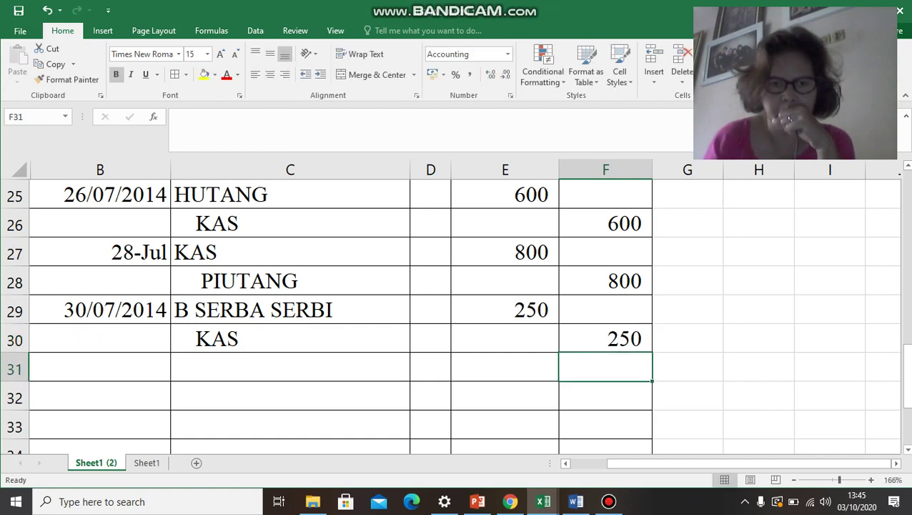
Step: Review the general journal from its heading rows down to the blank rows below the 30/07/2014 entry
{"action": "left_click", "coordinate": [290, 367]}
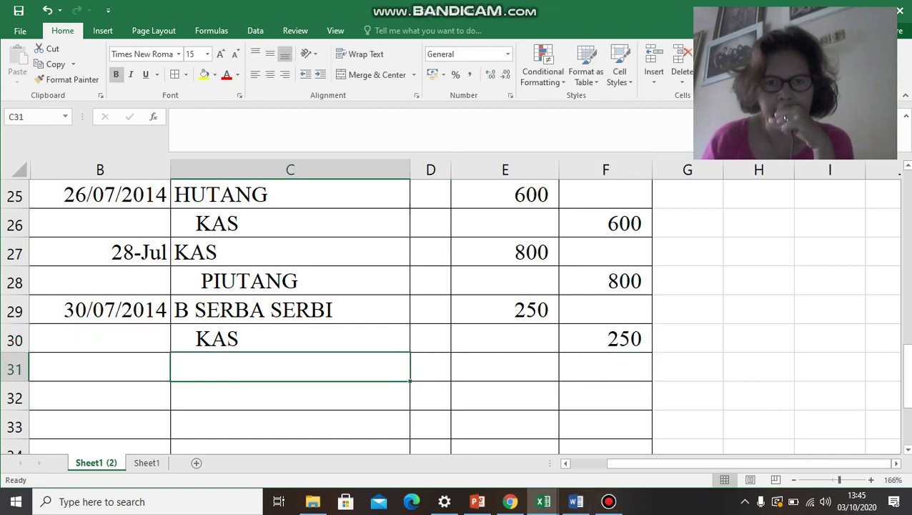
{"action": "scroll", "coordinate": [458, 316], "scroll_direction": "up", "scroll_amount": 6}
{"action": "scroll", "coordinate": [458, 314], "scroll_direction": "up", "scroll_amount": 2}
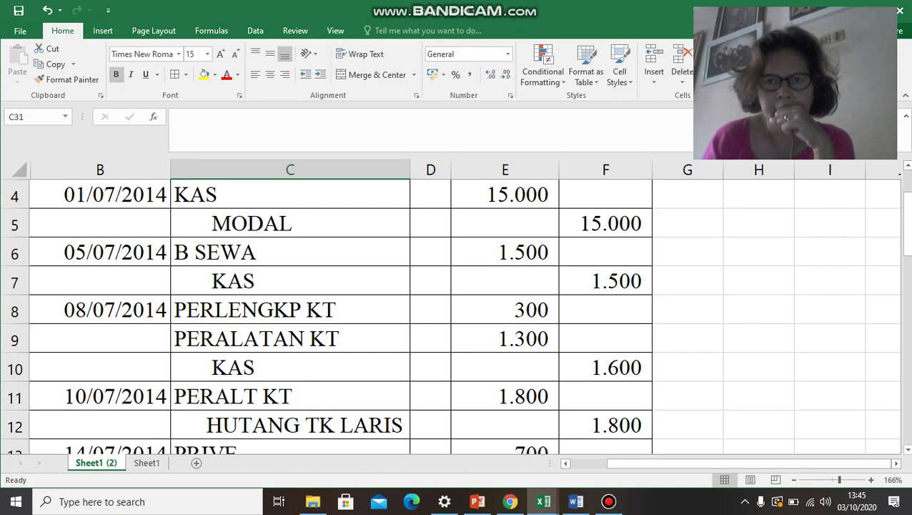
{"action": "key", "text": "alt+Tab"}
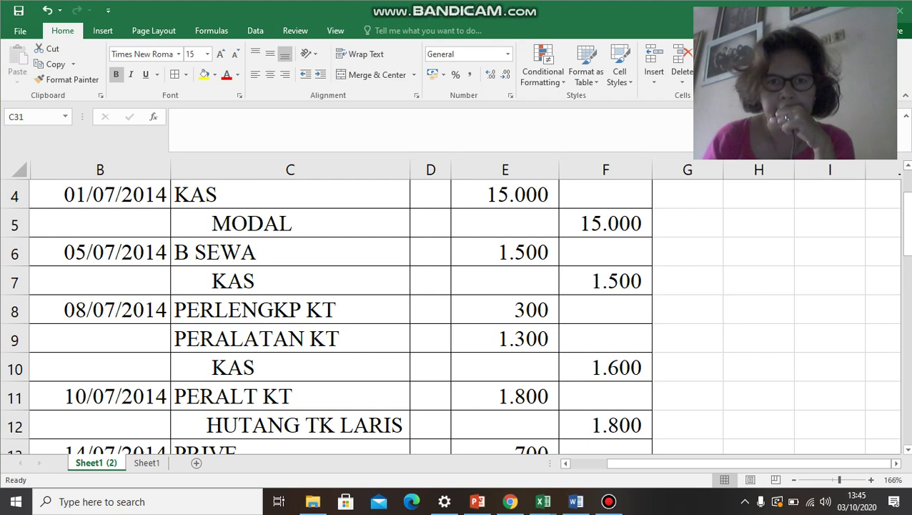
{"action": "key", "text": "alt+Tab"}
{"action": "scroll", "coordinate": [458, 314], "scroll_direction": "up", "scroll_amount": 1}
{"action": "left_click", "coordinate": [504, 252]}
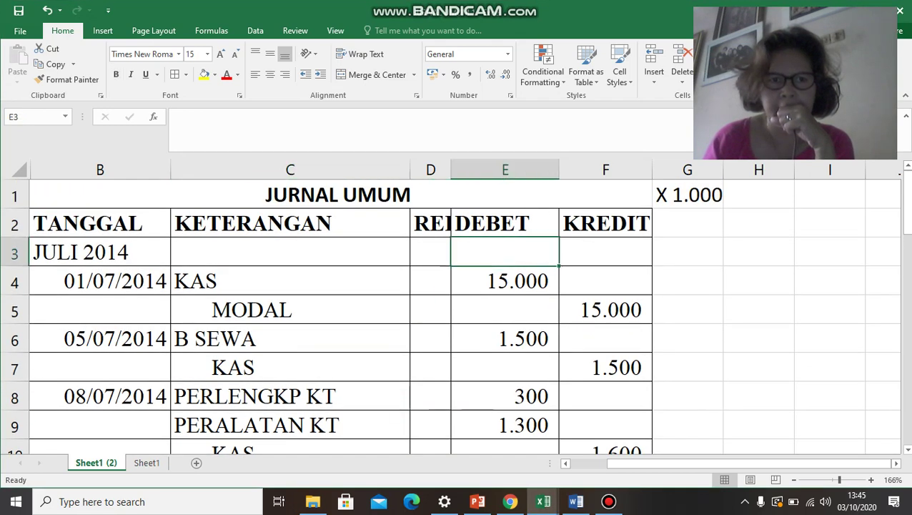
{"action": "scroll", "coordinate": [457, 315], "scroll_direction": "down", "scroll_amount": 10}
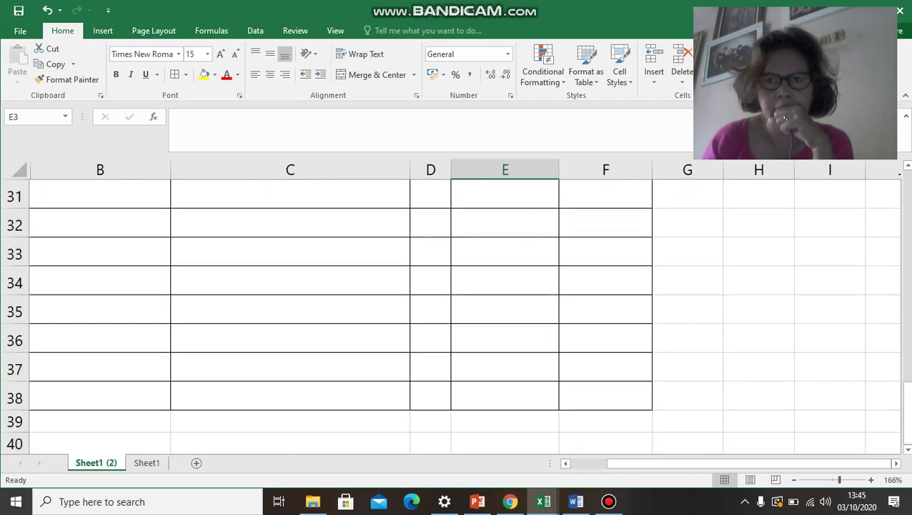